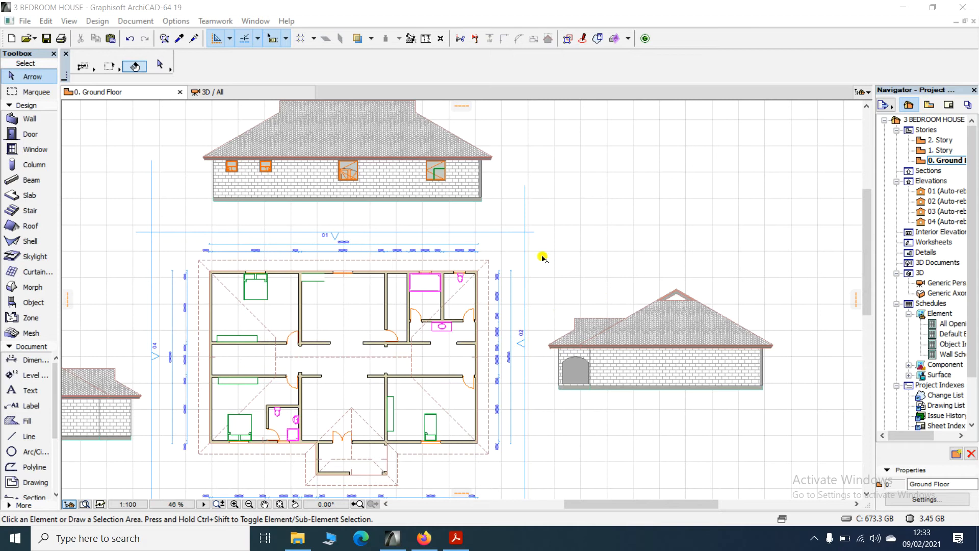
Check the reference PDF of the 3 bedroom plan for the section line's position, and return to the ground floor plan in ArchiCAD.
{"action": "scroll", "coordinate": [540, 256], "scroll_direction": "down", "scroll_amount": 3}
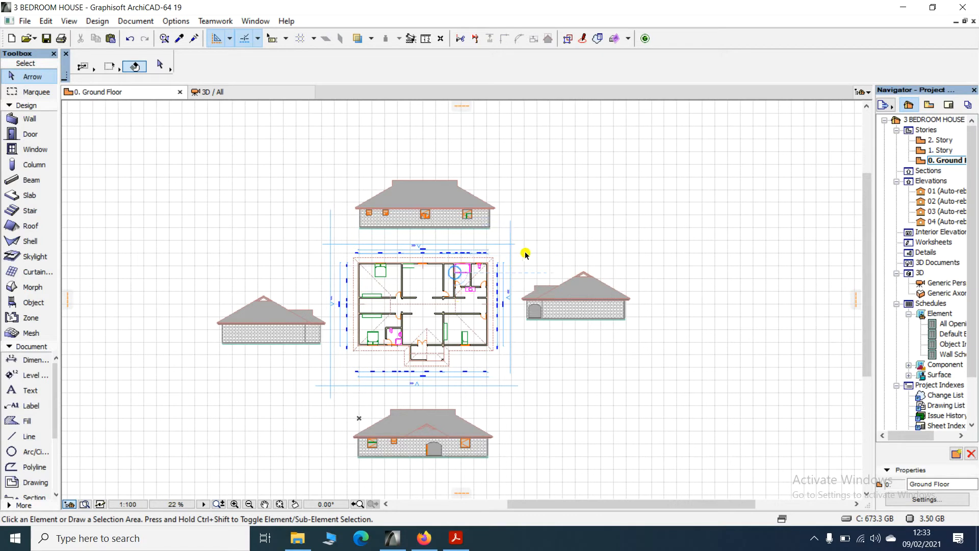
{"action": "scroll", "coordinate": [447, 311], "scroll_direction": "up", "scroll_amount": 3}
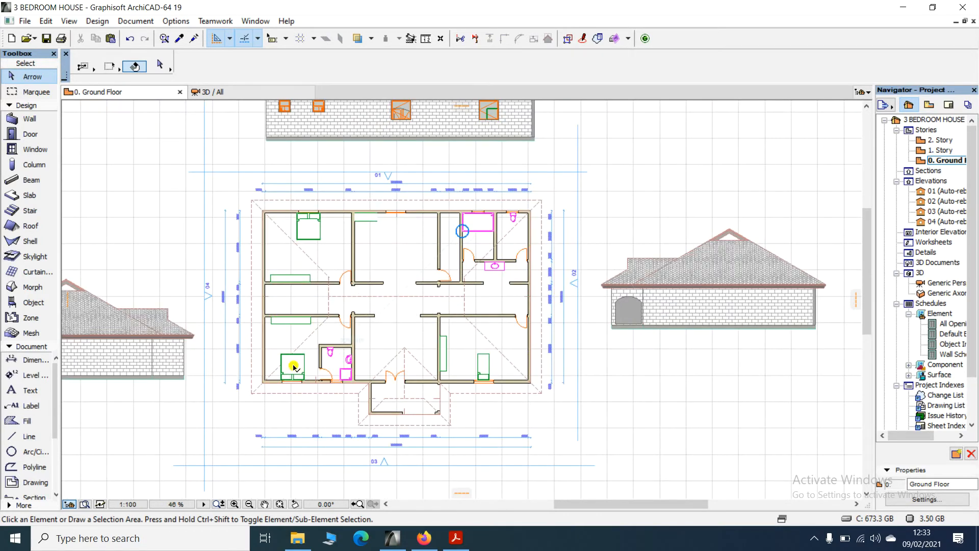
{"action": "left_click", "coordinate": [455, 537]}
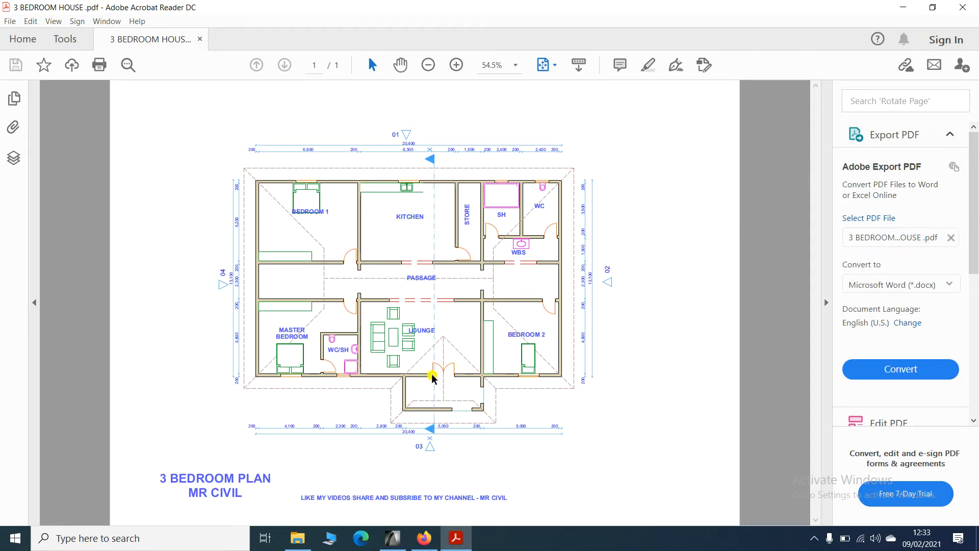
{"action": "left_click", "coordinate": [401, 538]}
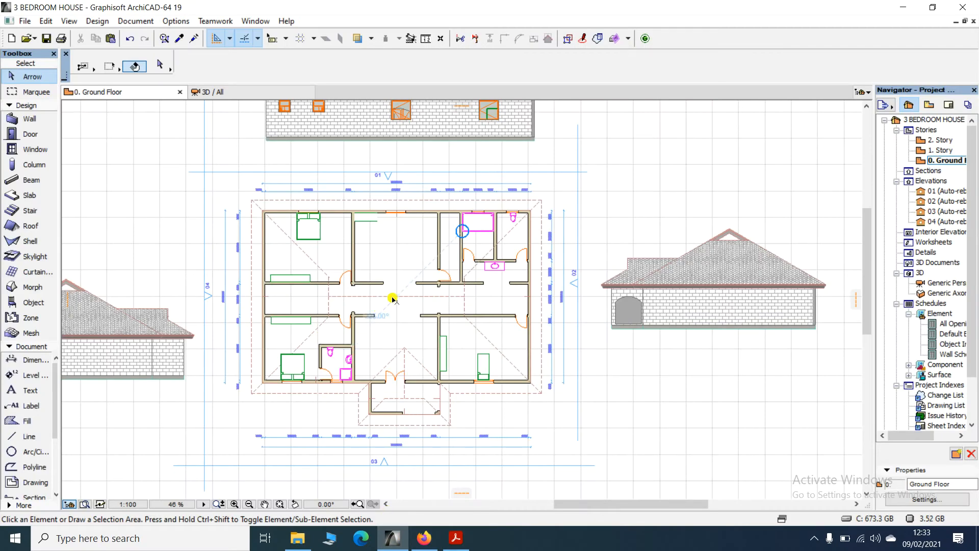
{"action": "scroll", "coordinate": [384, 282], "scroll_direction": "up", "scroll_amount": 2}
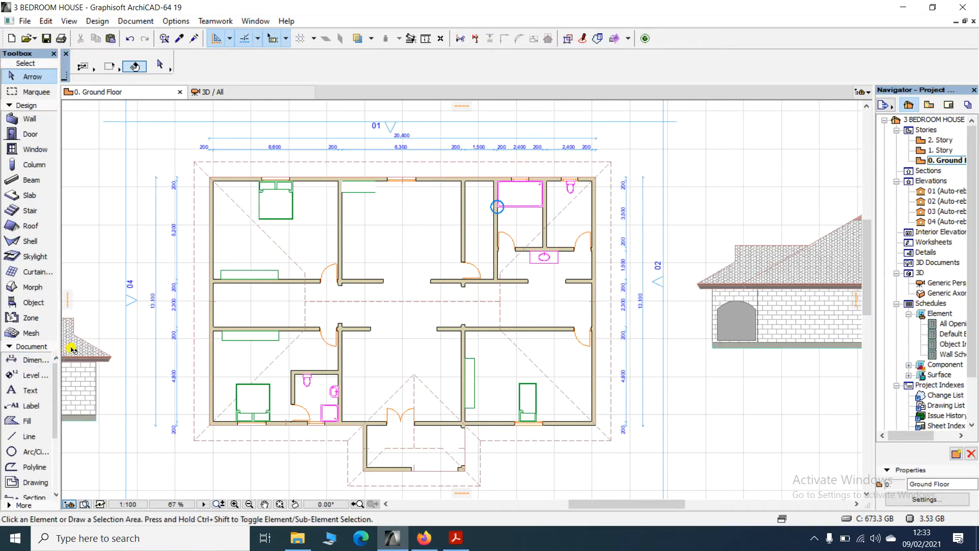
Draw a vertical section line about 18,200 mm long through the kitchen, lounge and front porch, looking towards the elevation 04 side.
{"action": "scroll", "coordinate": [36, 423], "scroll_direction": "down", "scroll_amount": 2}
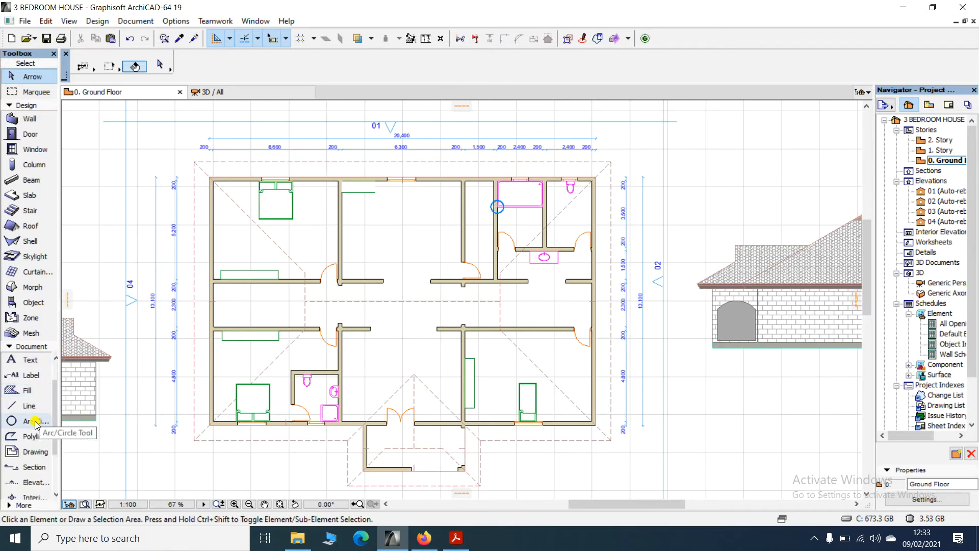
{"action": "scroll", "coordinate": [34, 433], "scroll_direction": "down", "scroll_amount": 2}
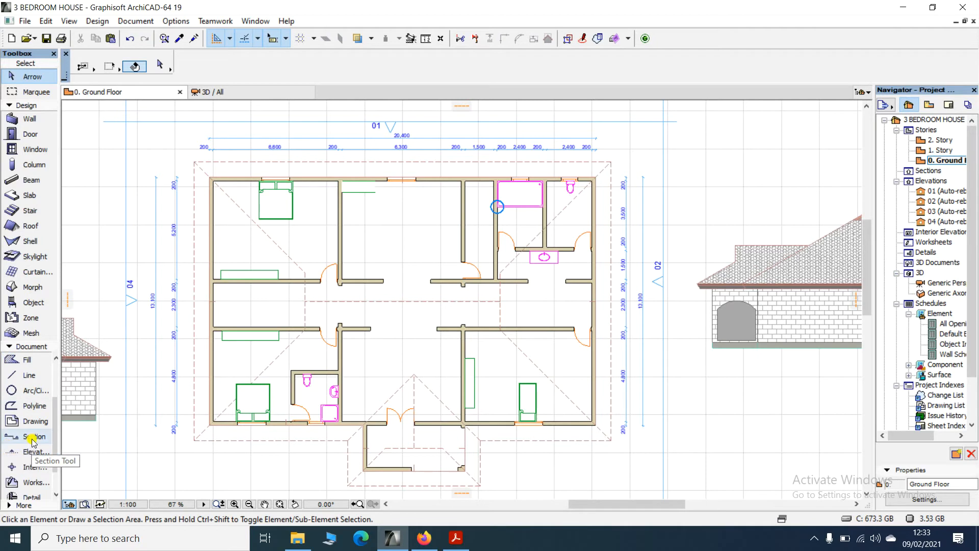
{"action": "left_click", "coordinate": [32, 437]}
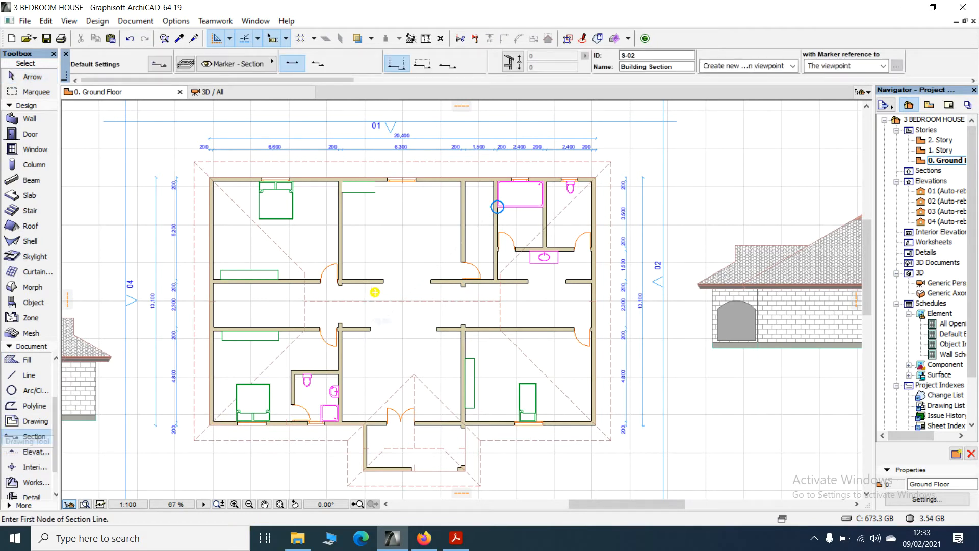
{"action": "left_click", "coordinate": [420, 150]}
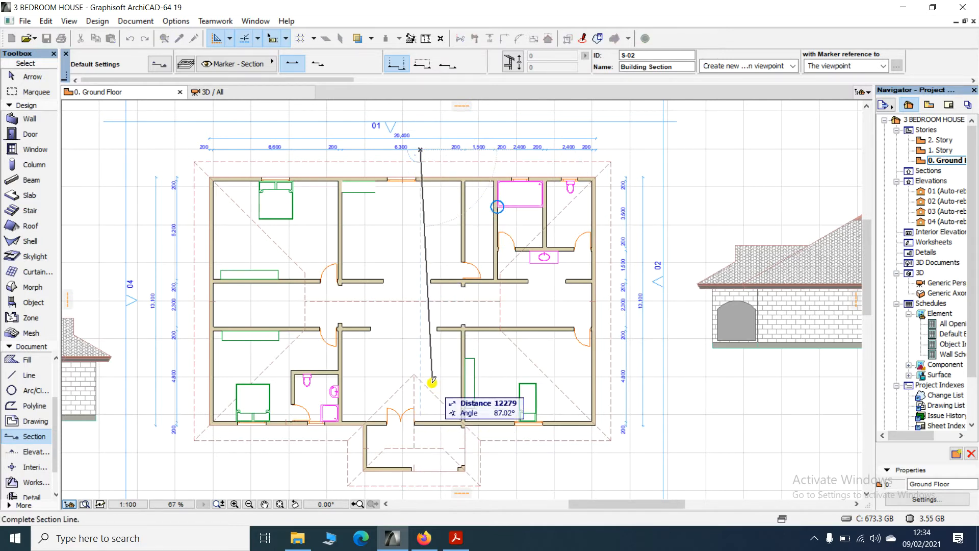
{"action": "scroll", "coordinate": [423, 390], "scroll_direction": "down", "scroll_amount": 3}
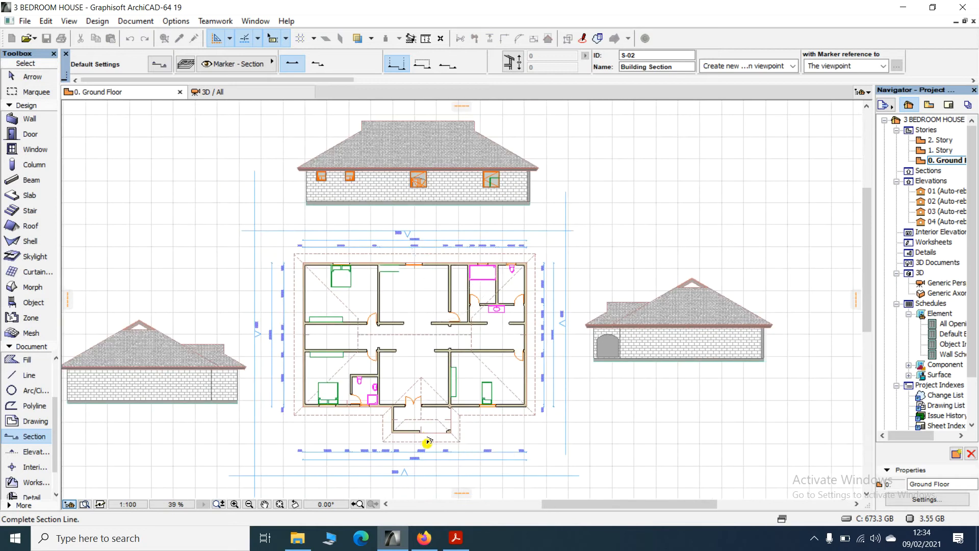
{"action": "scroll", "coordinate": [428, 438], "scroll_direction": "up", "scroll_amount": 7}
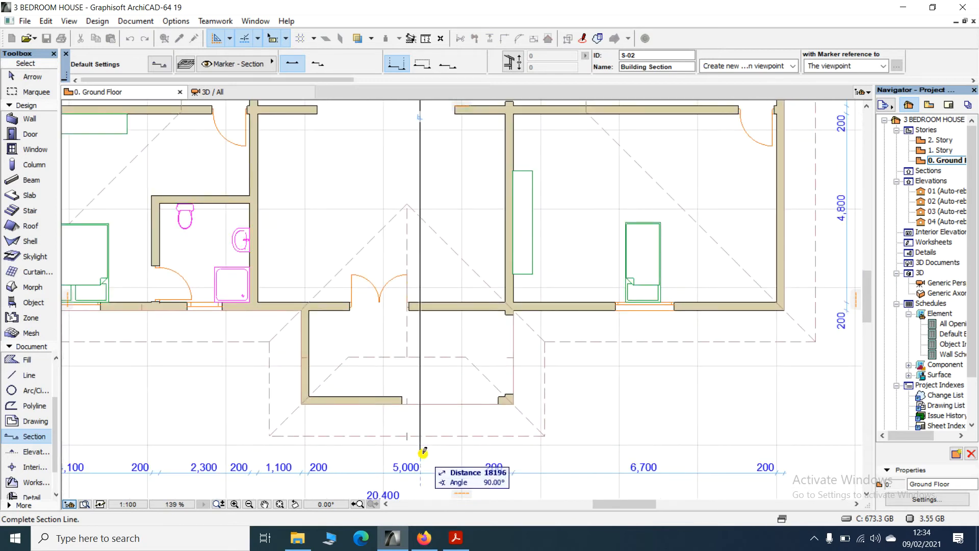
{"action": "left_click", "coordinate": [423, 451]}
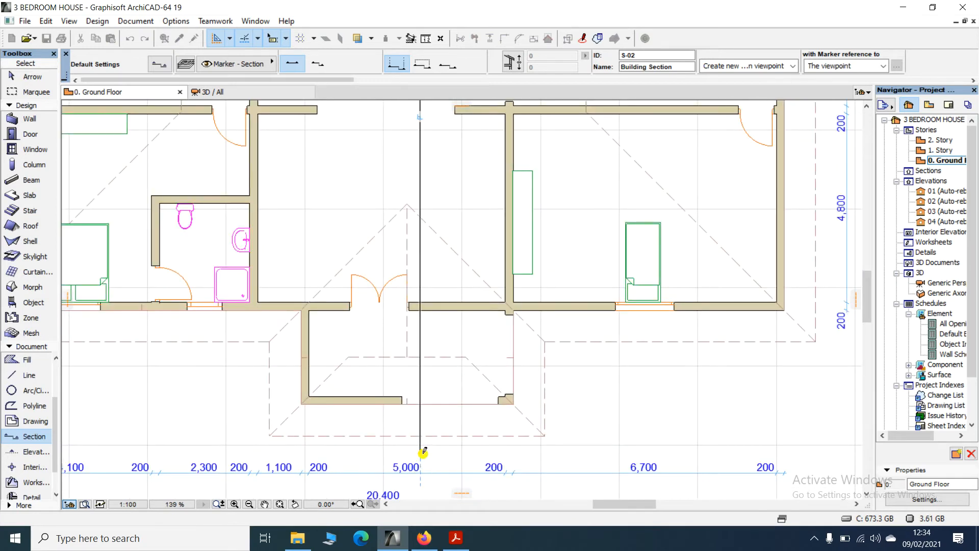
{"action": "scroll", "coordinate": [429, 446], "scroll_direction": "down", "scroll_amount": 4}
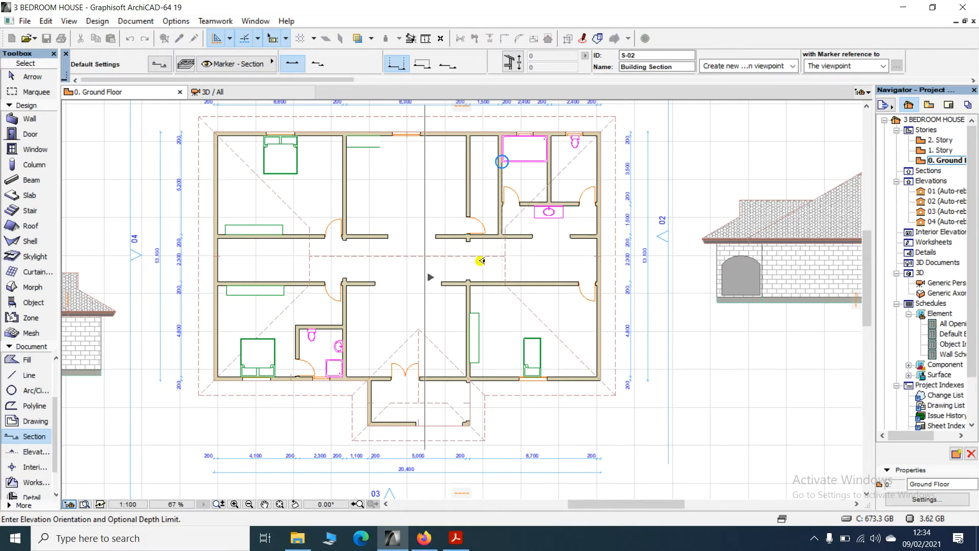
{"action": "left_click", "coordinate": [361, 267]}
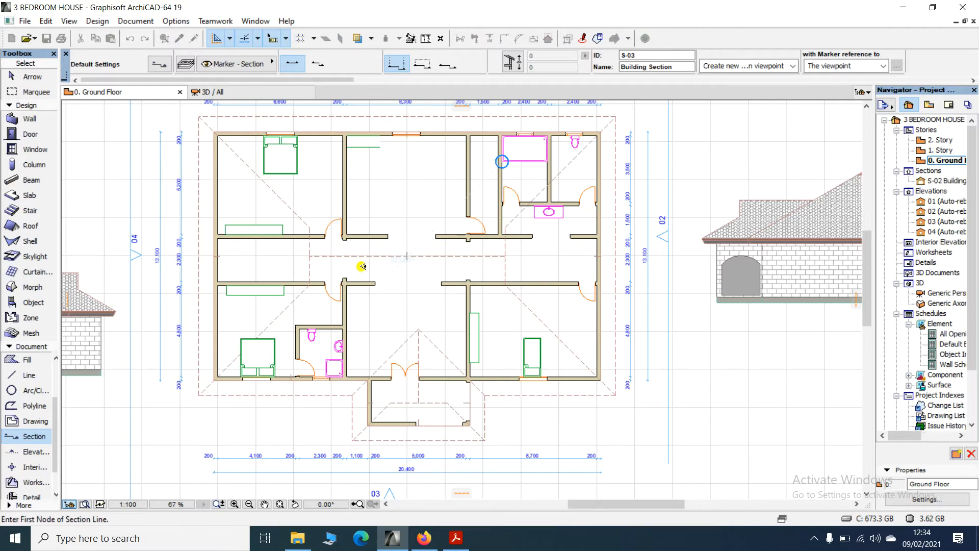
Set the new section line's ID to X, matching the section label in the reference PDF.
{"action": "scroll", "coordinate": [423, 209], "scroll_direction": "down", "scroll_amount": 3}
{"action": "scroll", "coordinate": [425, 138], "scroll_direction": "up", "scroll_amount": 6}
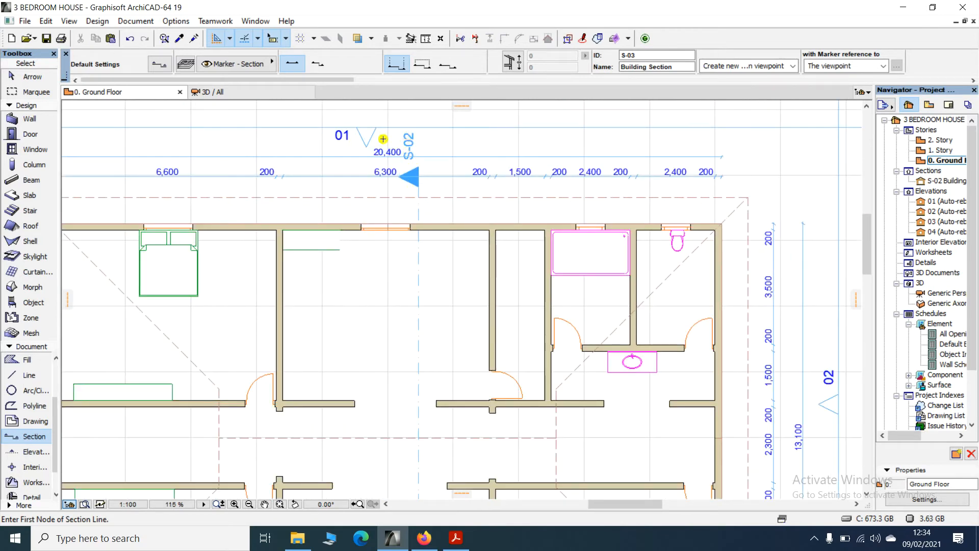
{"action": "left_click", "coordinate": [41, 77]}
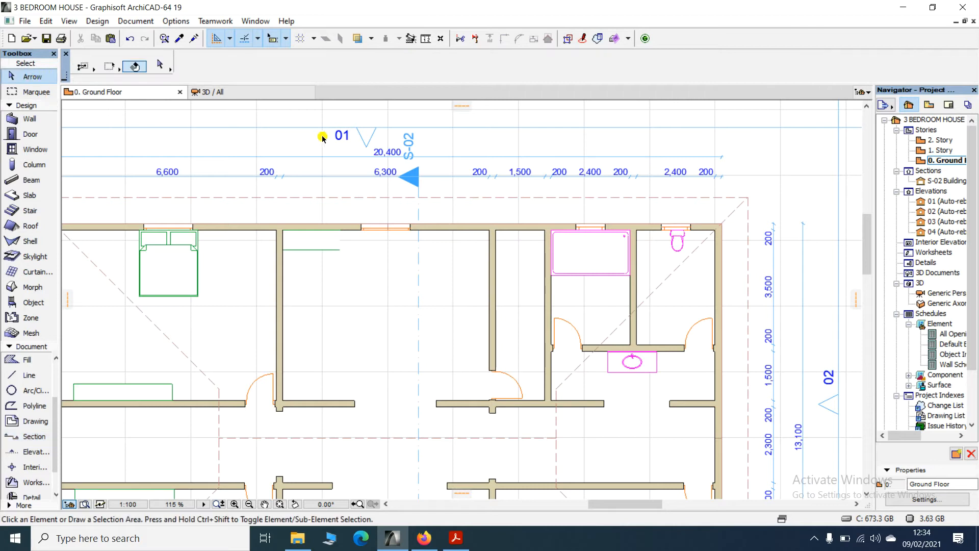
{"action": "left_click", "coordinate": [418, 215]}
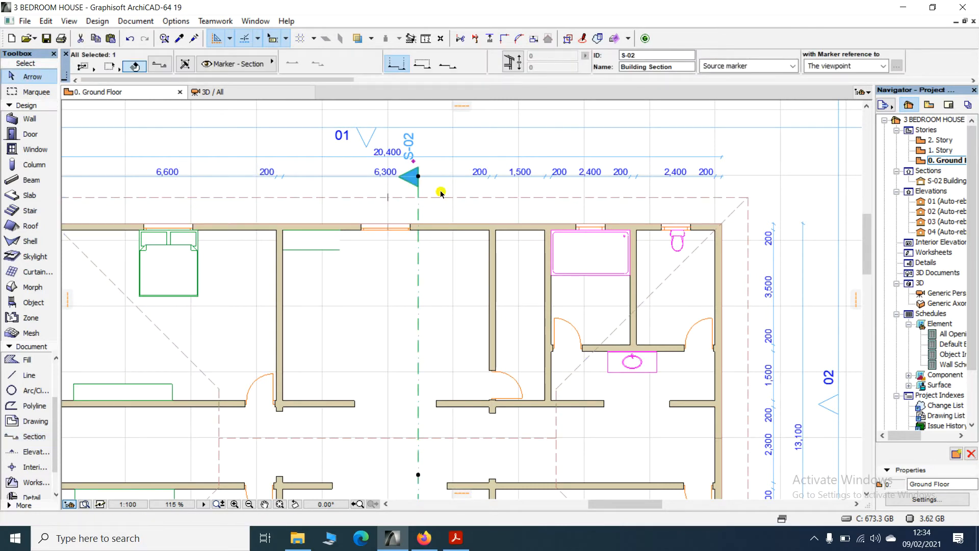
{"action": "left_click", "coordinate": [455, 537]}
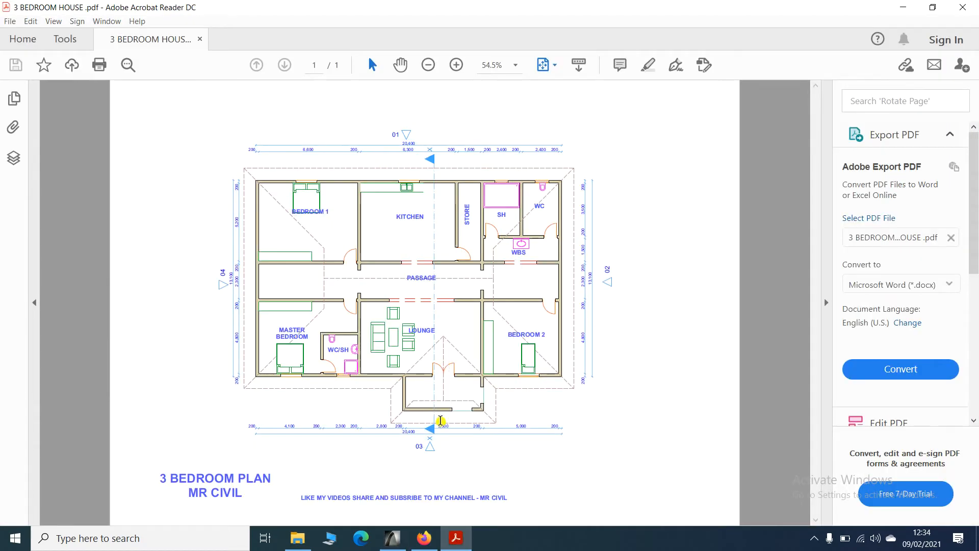
{"action": "left_click", "coordinate": [392, 537]}
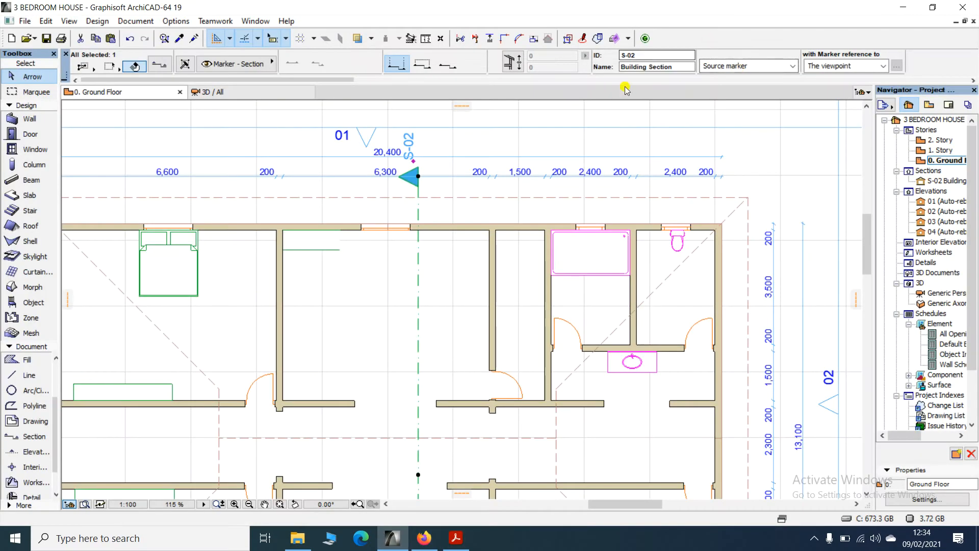
{"action": "left_click_drag", "start_coordinate": [639, 55], "coordinate": [564, 62]}
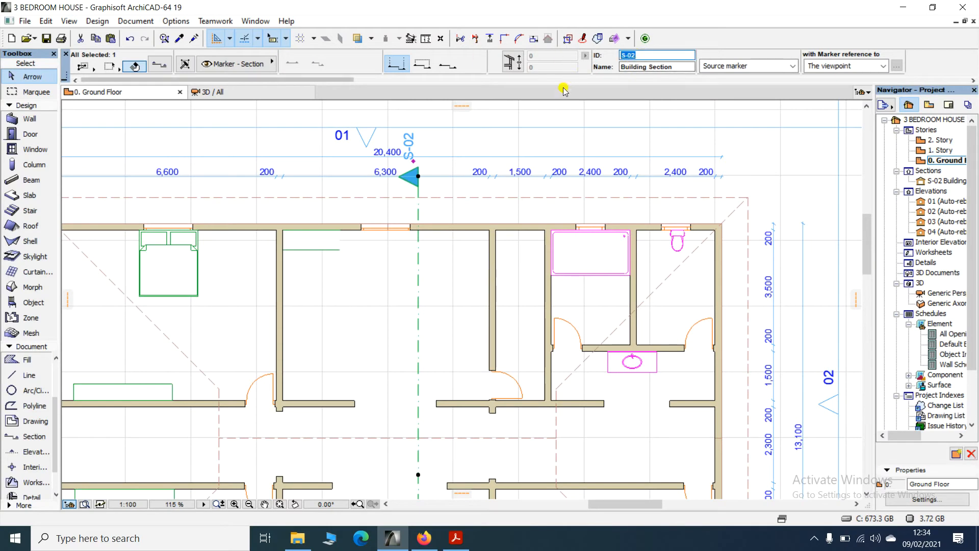
{"action": "key", "text": "Return"}
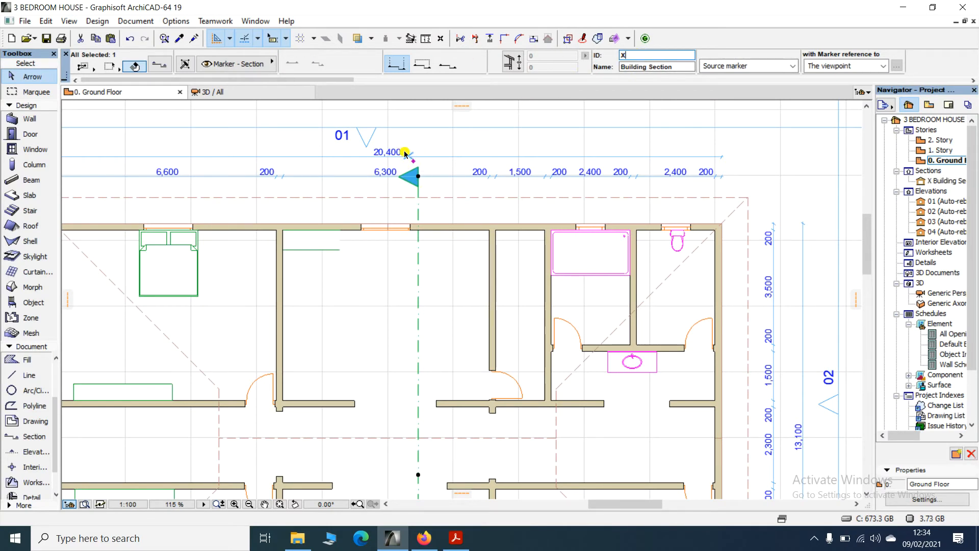
Examine the section markers and their labels at both ends of the section line.
{"action": "scroll", "coordinate": [406, 143], "scroll_direction": "down", "scroll_amount": 3}
{"action": "scroll", "coordinate": [408, 158], "scroll_direction": "up", "scroll_amount": 4}
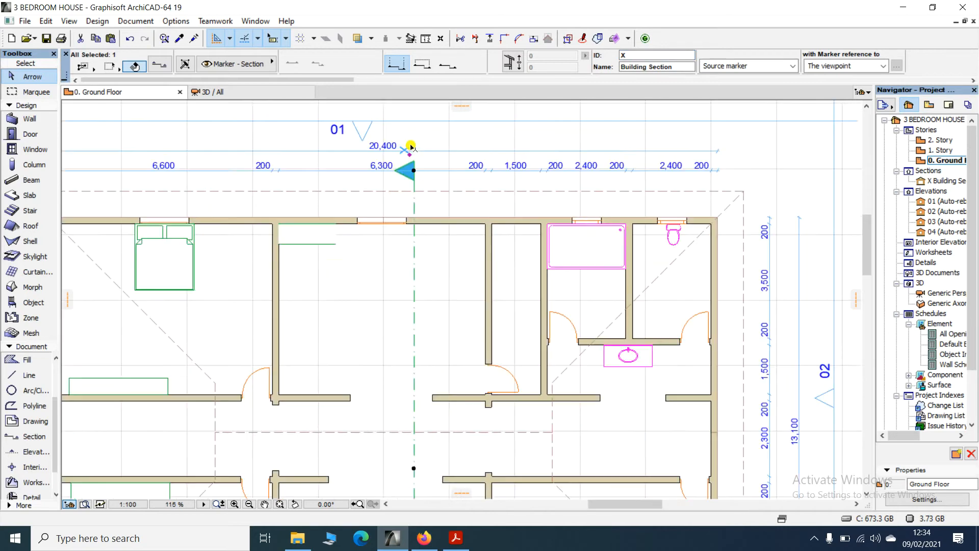
{"action": "scroll", "coordinate": [403, 155], "scroll_direction": "down", "scroll_amount": 5}
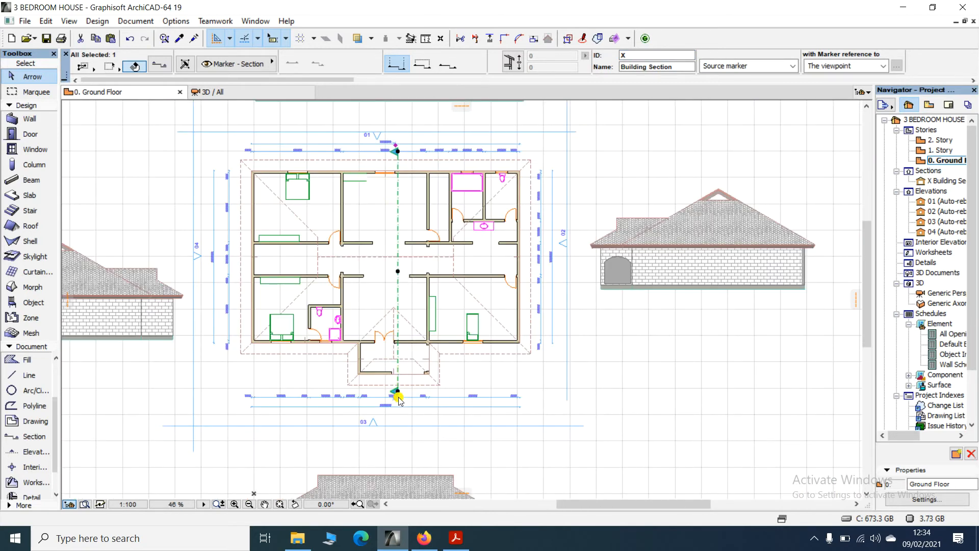
{"action": "scroll", "coordinate": [399, 397], "scroll_direction": "up", "scroll_amount": 5}
{"action": "scroll", "coordinate": [416, 400], "scroll_direction": "up", "scroll_amount": 2}
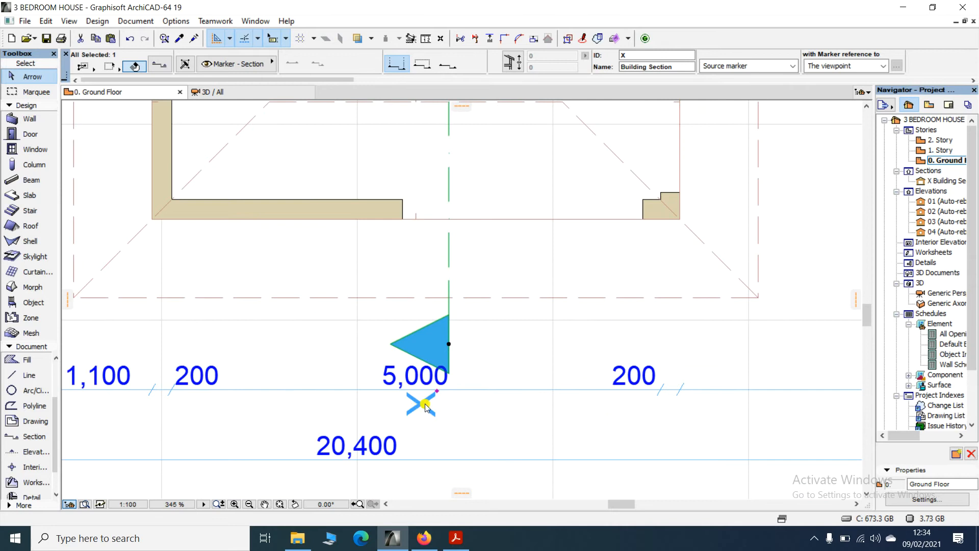
{"action": "scroll", "coordinate": [321, 319], "scroll_direction": "down", "scroll_amount": 7}
{"action": "left_click", "coordinate": [702, 268]}
{"action": "scroll", "coordinate": [346, 180], "scroll_direction": "up", "scroll_amount": 2}
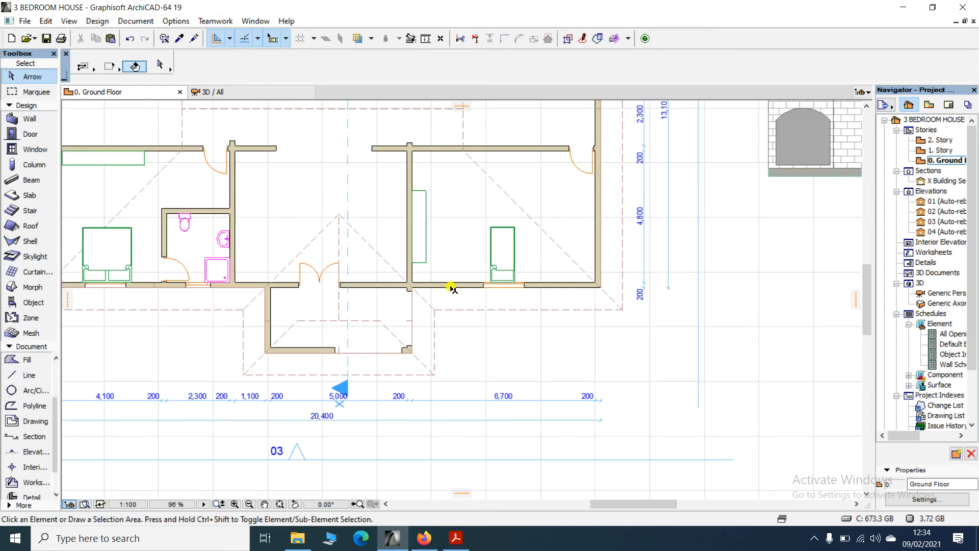
{"action": "scroll", "coordinate": [451, 287], "scroll_direction": "down", "scroll_amount": 2}
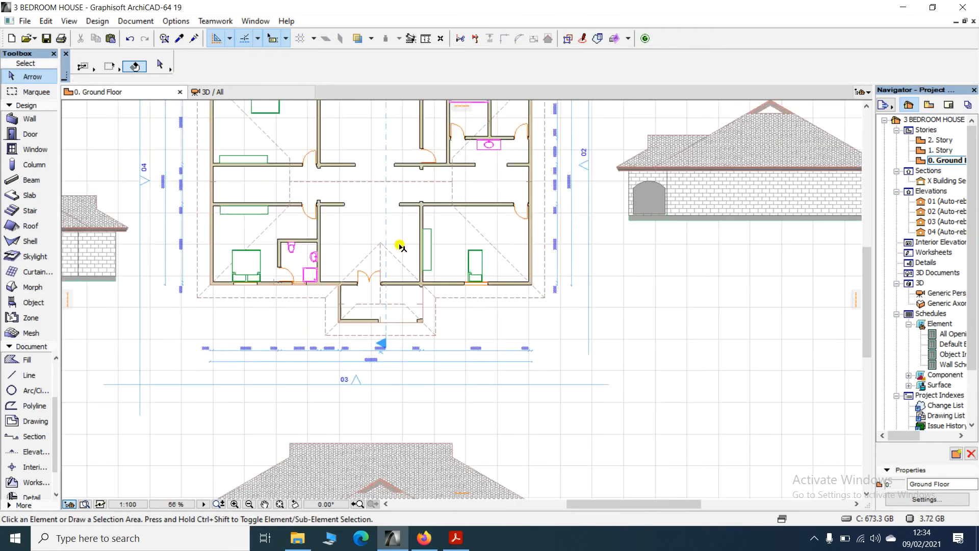
{"action": "left_click", "coordinate": [386, 199]}
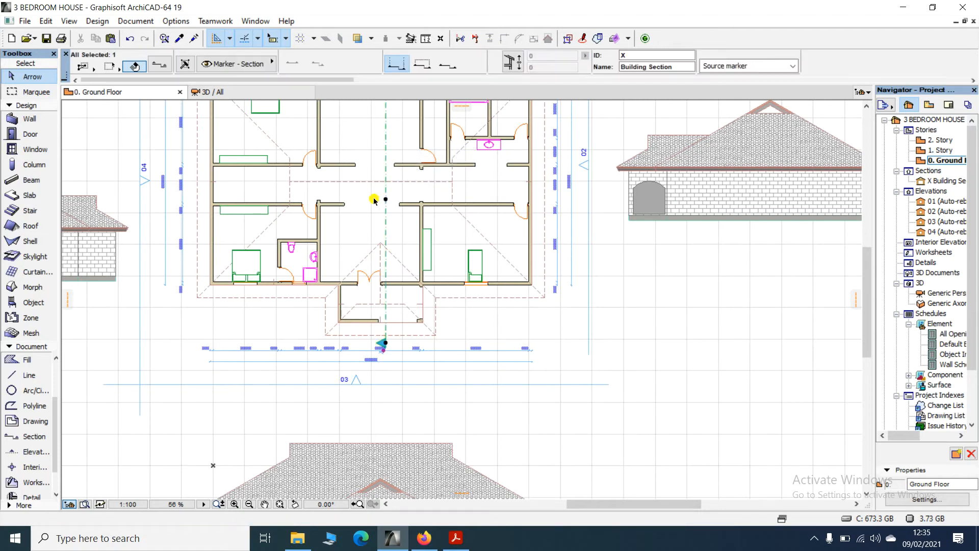
{"action": "left_click", "coordinate": [370, 200]}
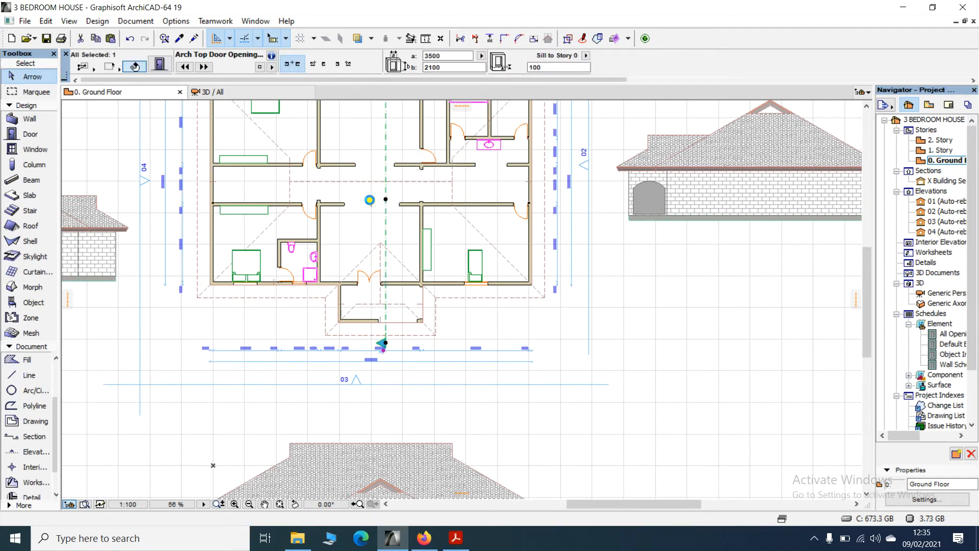
{"action": "right_click", "coordinate": [370, 201]}
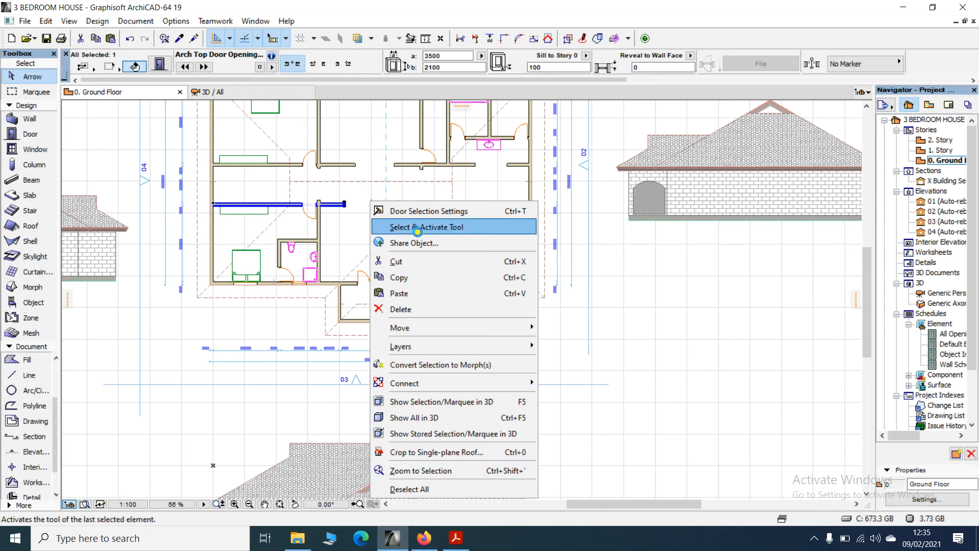
{"action": "left_click", "coordinate": [695, 301]}
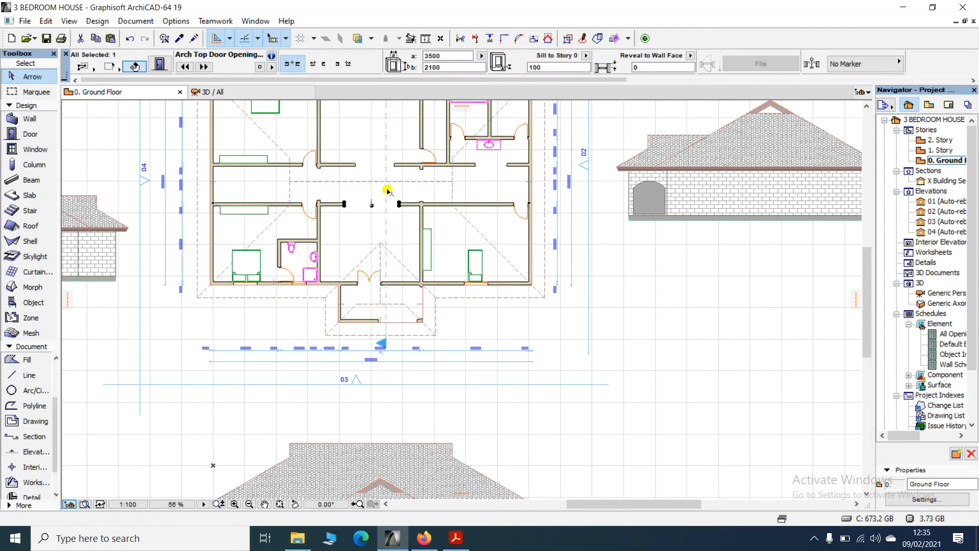
Open the building section view that belongs to section line X on the ground floor plan.
{"action": "left_click", "coordinate": [385, 158]}
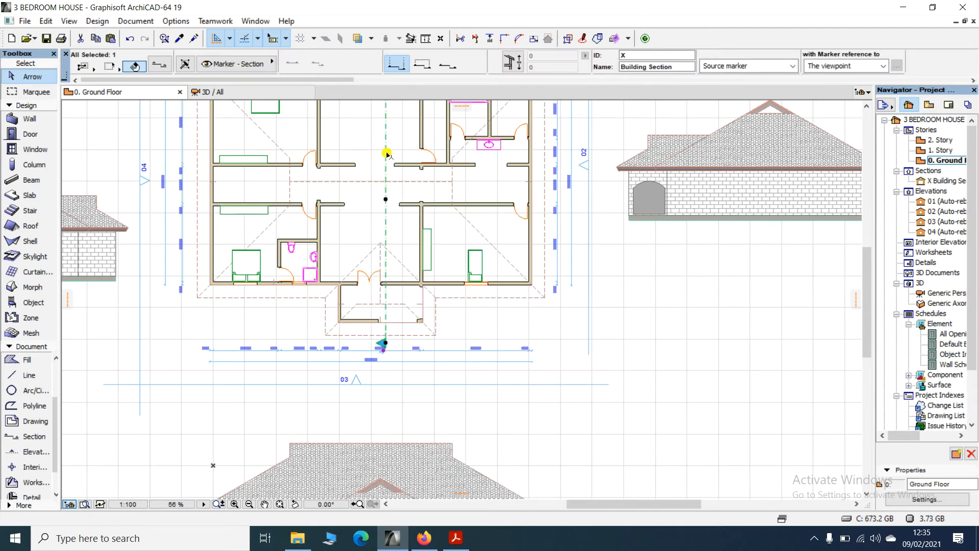
{"action": "right_click", "coordinate": [386, 154]}
{"action": "left_click", "coordinate": [399, 197]}
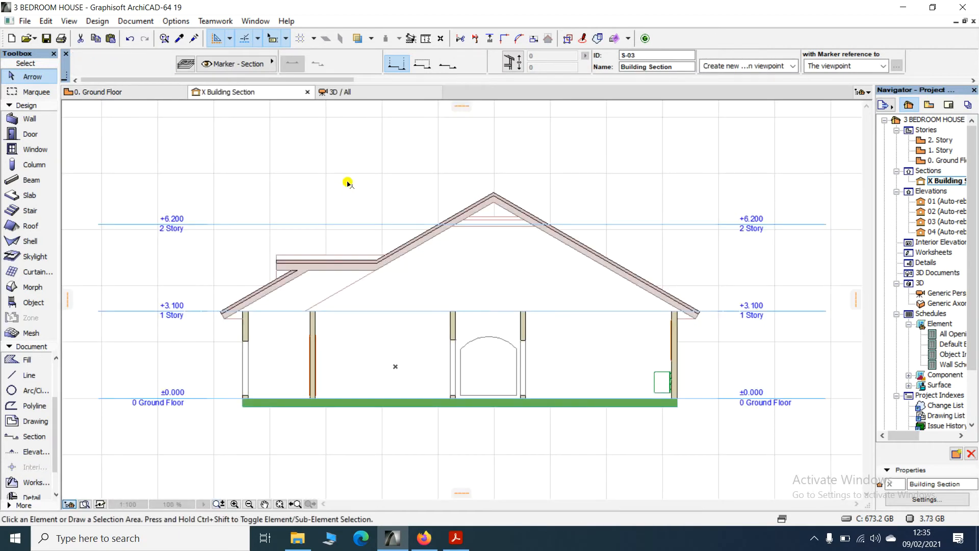
{"action": "scroll", "coordinate": [400, 195], "scroll_direction": "down", "scroll_amount": 2}
{"action": "scroll", "coordinate": [264, 214], "scroll_direction": "up", "scroll_amount": 3}
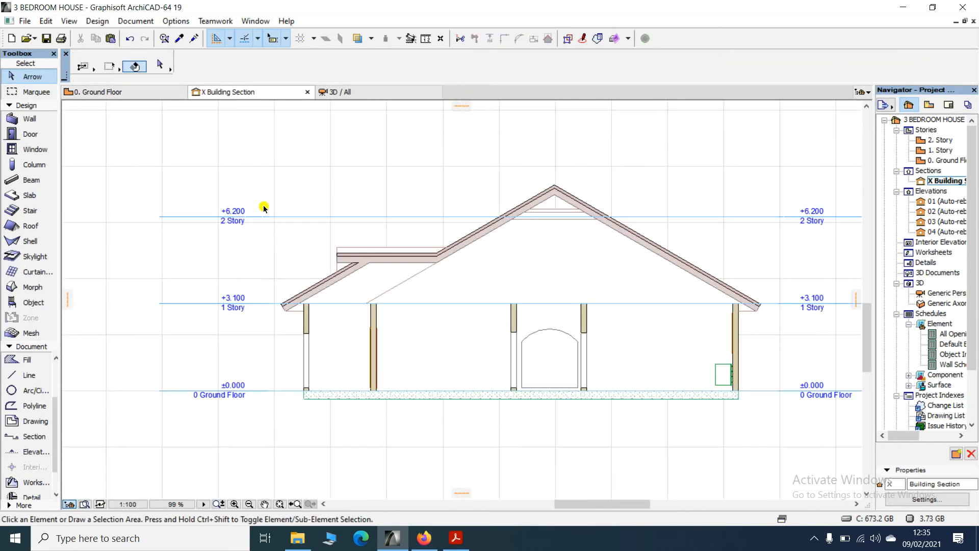
Copy the complete building section X drawing and paste it onto the ground floor plan, below the elevation drawing on the plan's 02 side.
{"action": "scroll", "coordinate": [260, 194], "scroll_direction": "down", "scroll_amount": 1}
{"action": "left_click_drag", "start_coordinate": [752, 448], "coordinate": [204, 138]}
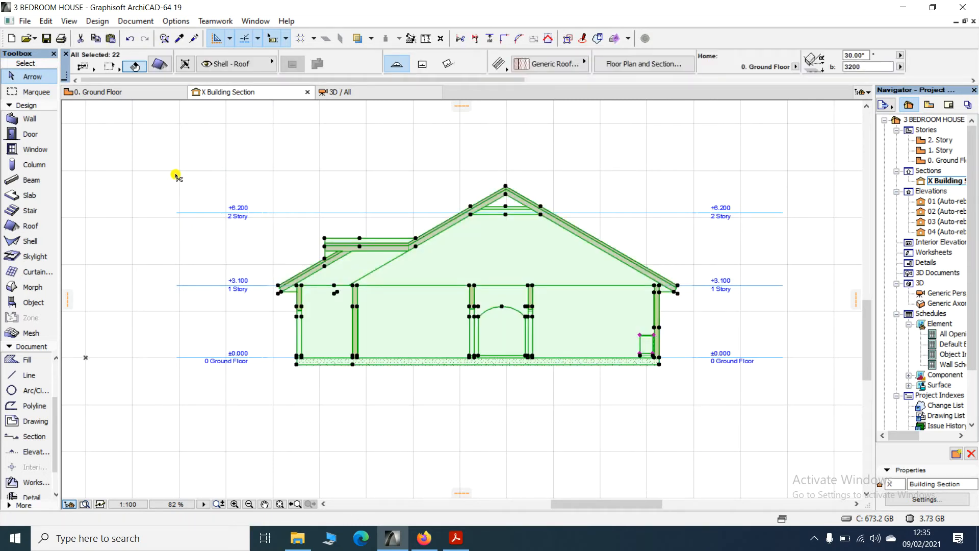
{"action": "left_click", "coordinate": [125, 91]}
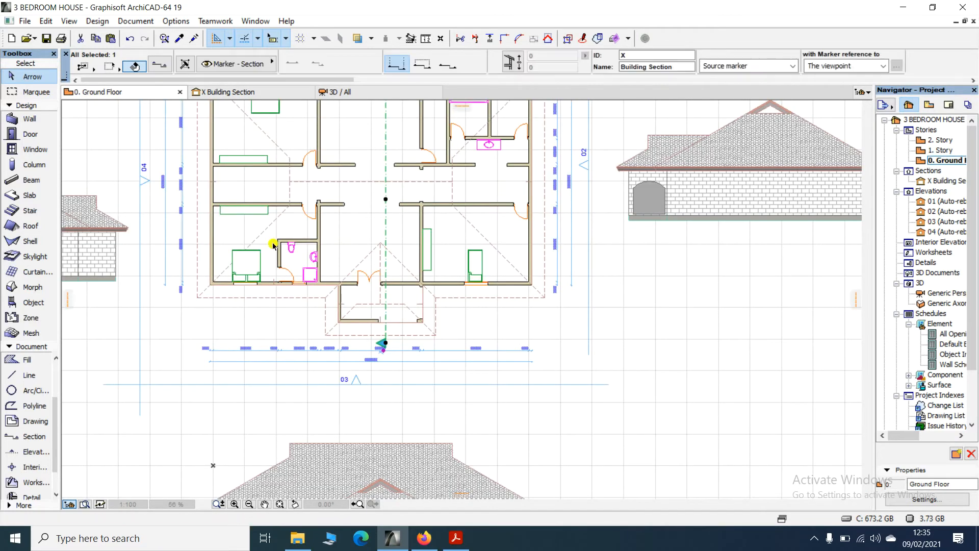
{"action": "scroll", "coordinate": [292, 254], "scroll_direction": "down", "scroll_amount": 2}
{"action": "scroll", "coordinate": [345, 279], "scroll_direction": "down", "scroll_amount": 1}
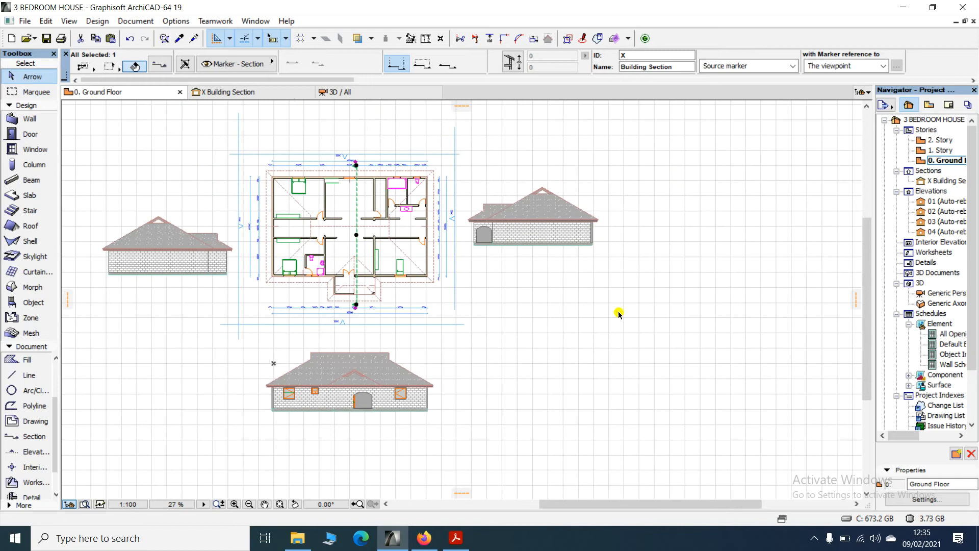
{"action": "left_click", "coordinate": [567, 316]}
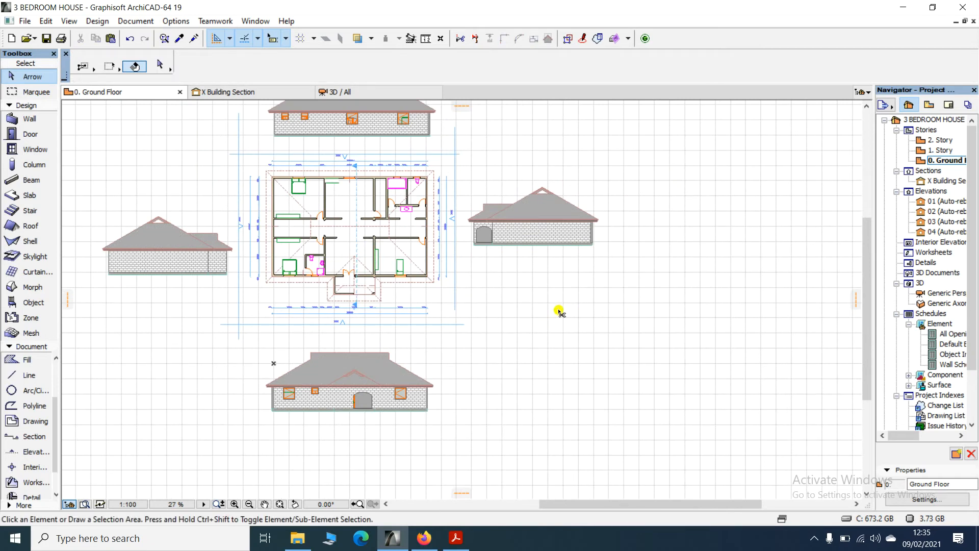
{"action": "mouse_move", "coordinate": [408, 347]}
{"action": "left_mouse_down"}
{"action": "mouse_move", "coordinate": [572, 342]}
{"action": "mouse_move", "coordinate": [562, 331]}
{"action": "left_mouse_up"}
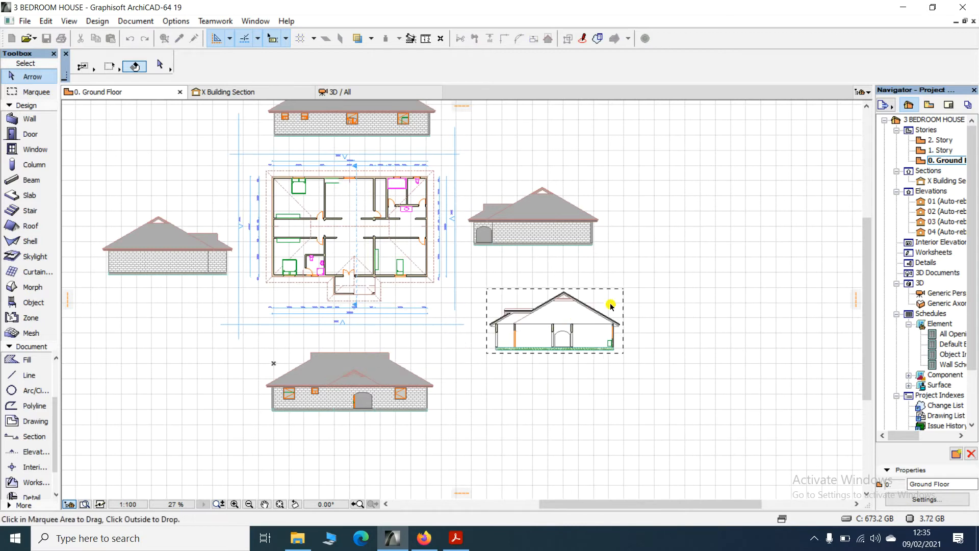
{"action": "scroll", "coordinate": [595, 301], "scroll_direction": "up", "scroll_amount": 1}
{"action": "scroll", "coordinate": [595, 301], "scroll_direction": "up", "scroll_amount": 1}
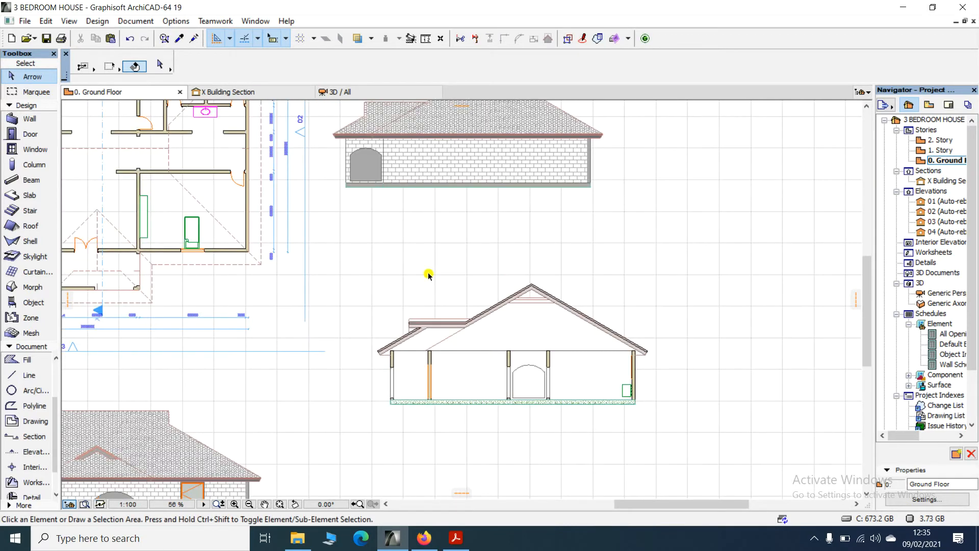
{"action": "scroll", "coordinate": [423, 240], "scroll_direction": "down", "scroll_amount": 1}
{"action": "scroll", "coordinate": [403, 305], "scroll_direction": "up", "scroll_amount": 1}
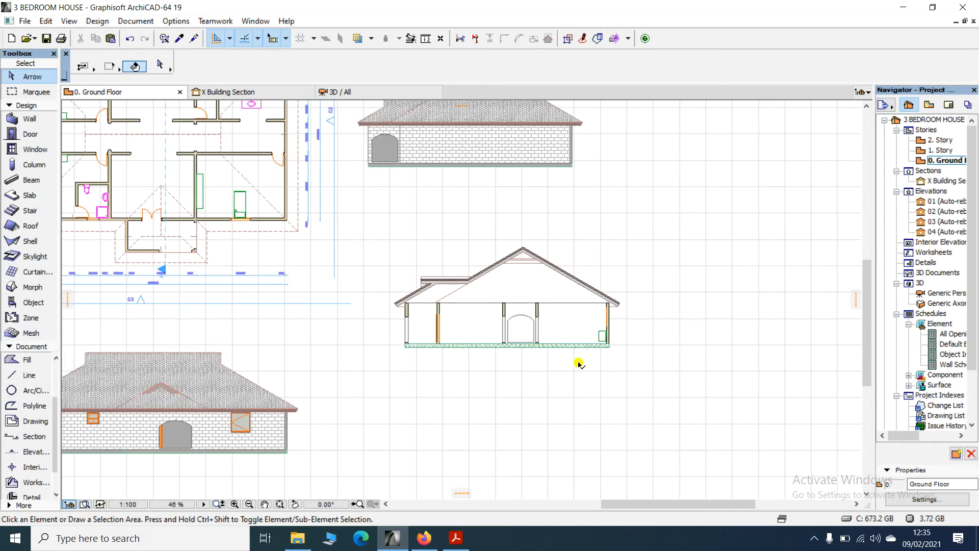
{"action": "left_click", "coordinate": [658, 382]}
{"action": "left_click", "coordinate": [386, 228]}
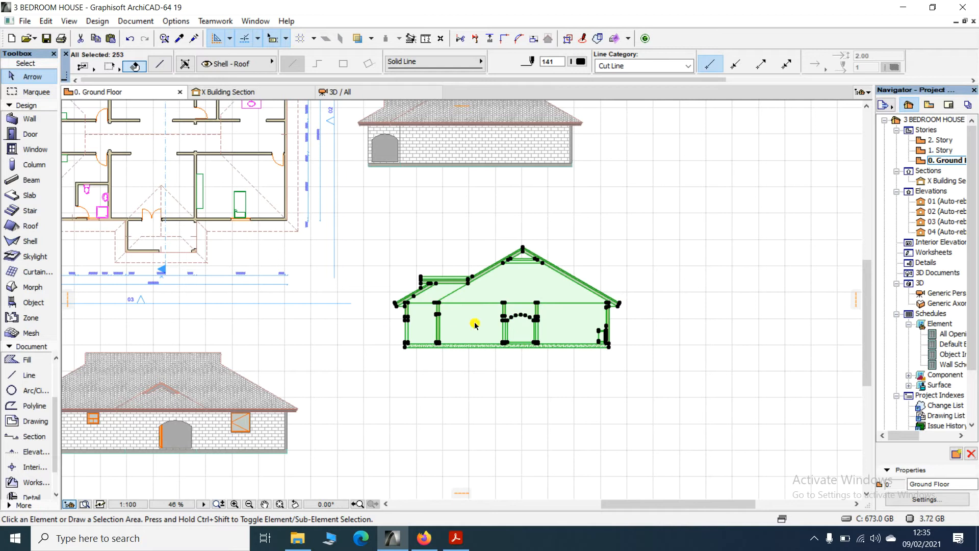
{"action": "left_click", "coordinate": [647, 299]}
{"action": "scroll", "coordinate": [547, 319], "scroll_direction": "up", "scroll_amount": 2}
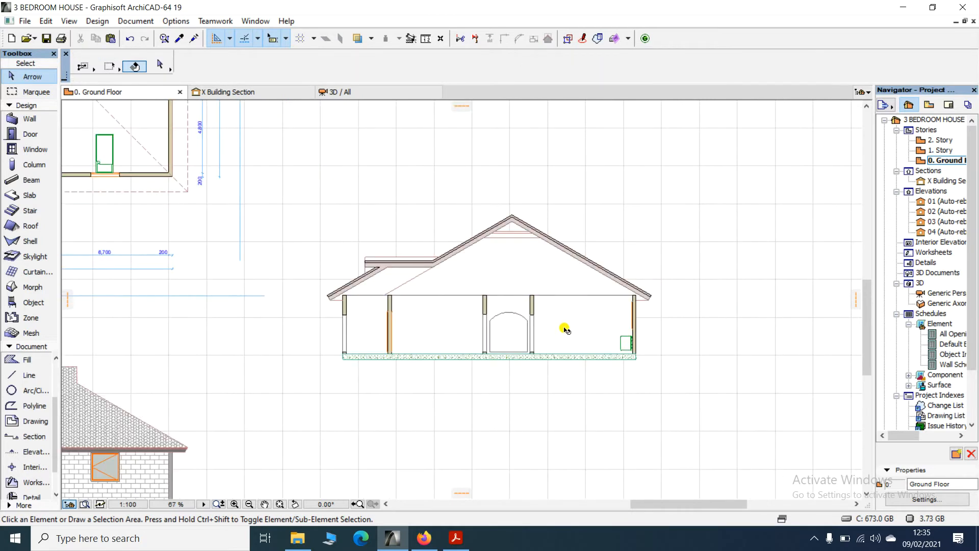
{"action": "left_click", "coordinate": [564, 328]}
{"action": "left_click", "coordinate": [566, 335]}
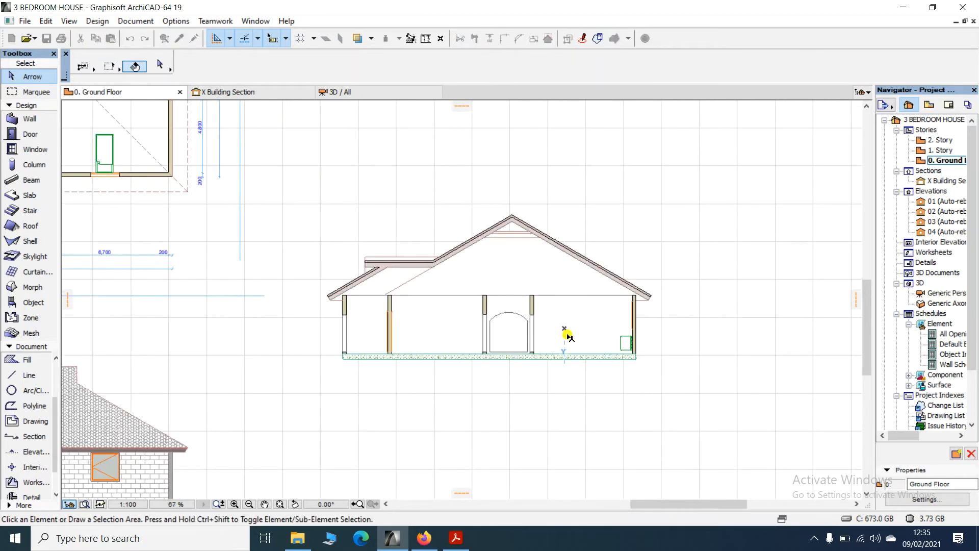
Delete the Air Space background fills from the kitchen, middle rooms and front porch in the pasted section.
{"action": "scroll", "coordinate": [583, 336], "scroll_direction": "up", "scroll_amount": 3}
{"action": "left_click", "coordinate": [552, 329]}
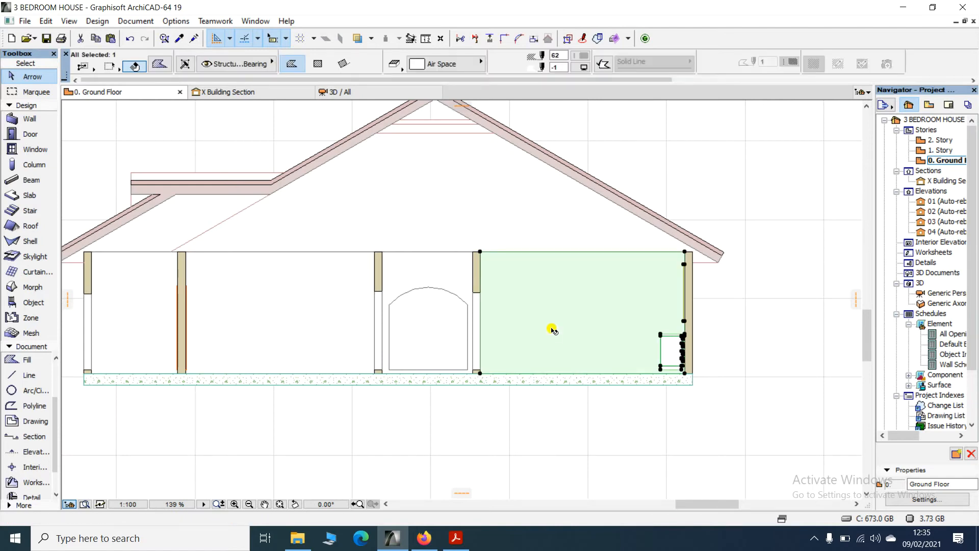
{"action": "key", "text": "Escape"}
{"action": "left_click", "coordinate": [407, 280]}
{"action": "key", "text": "Delete"}
{"action": "left_click", "coordinate": [299, 283]}
{"action": "key", "text": "Delete"}
{"action": "left_click", "coordinate": [125, 306]}
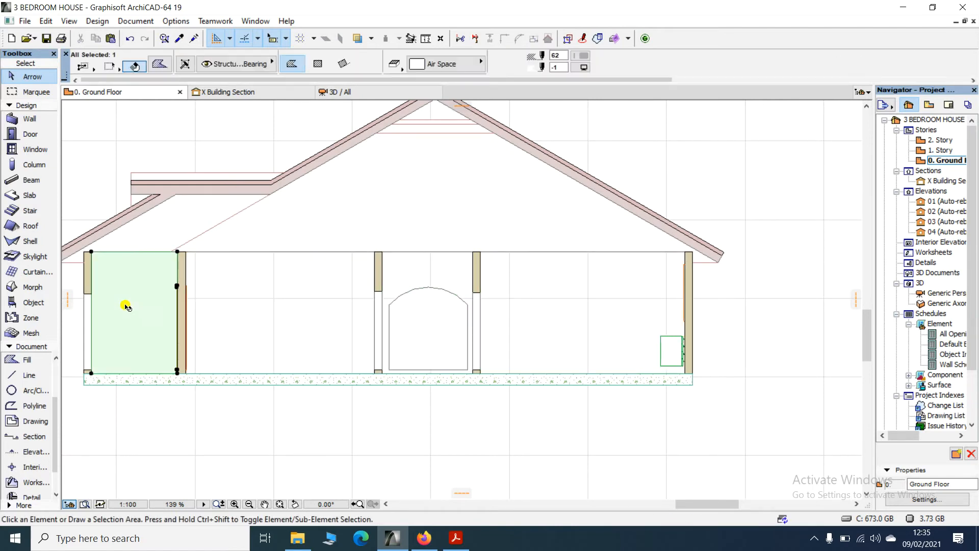
{"action": "key", "text": "Delete"}
Delete the background fills beneath the roof in the pasted section, over the porch, in the main roof space and near the ridge.
{"action": "left_click", "coordinate": [166, 218]}
{"action": "key", "text": "Delete"}
{"action": "left_click", "coordinate": [408, 212]}
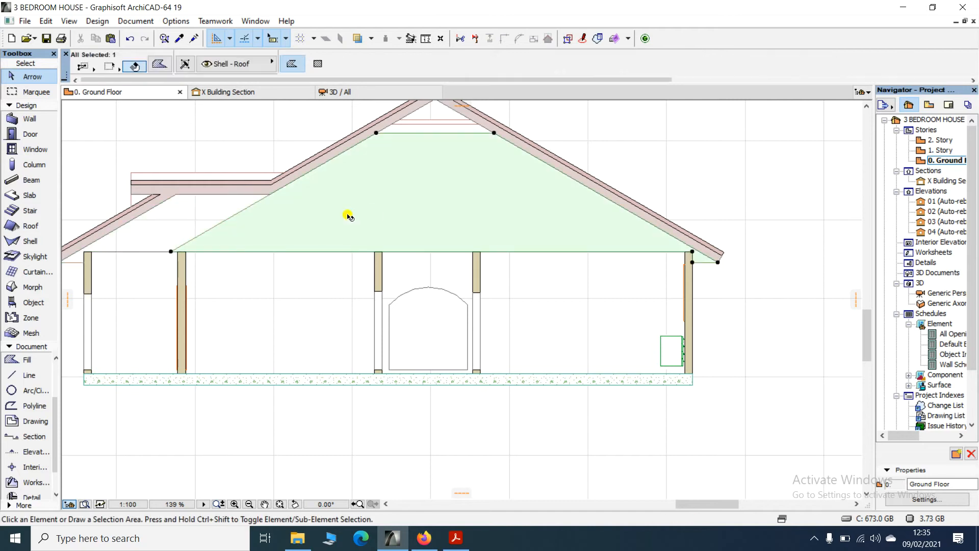
{"action": "key", "text": "Delete"}
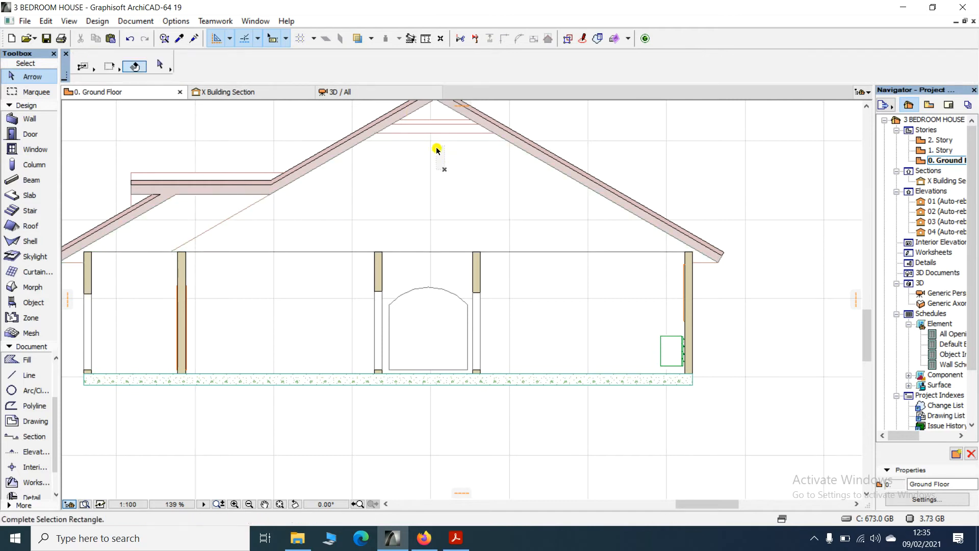
{"action": "left_click", "coordinate": [427, 124]}
{"action": "key", "text": "Delete"}
Delete the kitchen cabinet linework and its remaining base lines beside the outer kitchen wall in the pasted section.
{"action": "scroll", "coordinate": [420, 153], "scroll_direction": "down", "scroll_amount": 3}
{"action": "scroll", "coordinate": [507, 203], "scroll_direction": "up", "scroll_amount": 5}
{"action": "scroll", "coordinate": [474, 290], "scroll_direction": "up", "scroll_amount": 3}
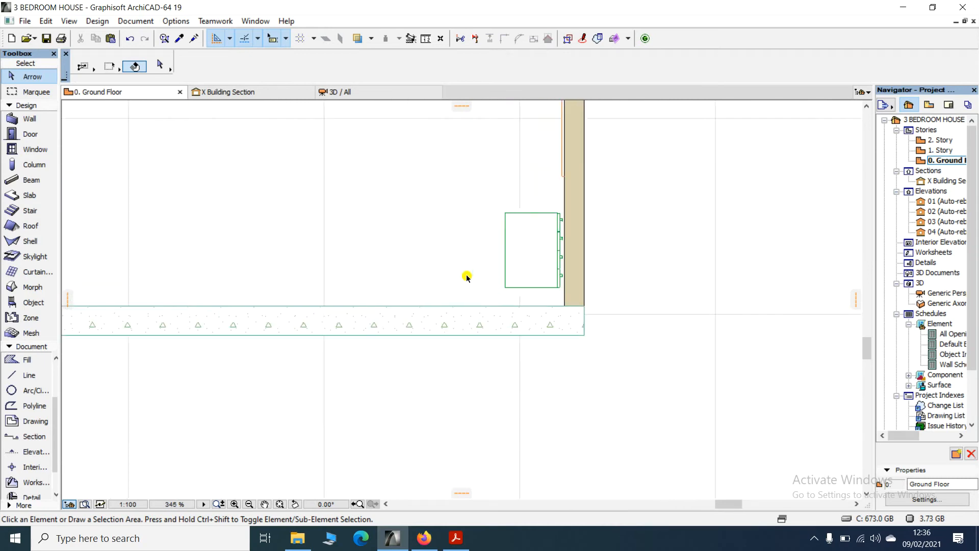
{"action": "left_click", "coordinate": [466, 277]}
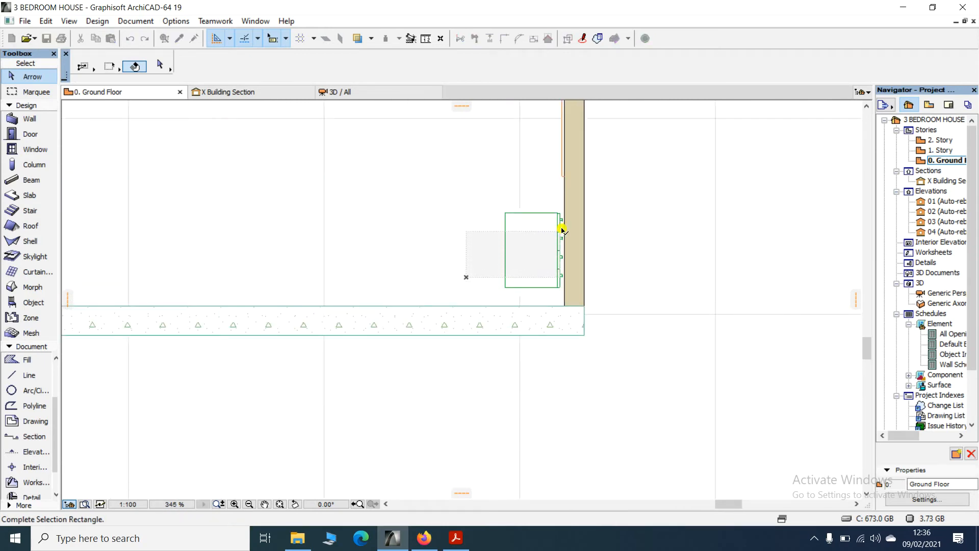
{"action": "left_click", "coordinate": [563, 205]}
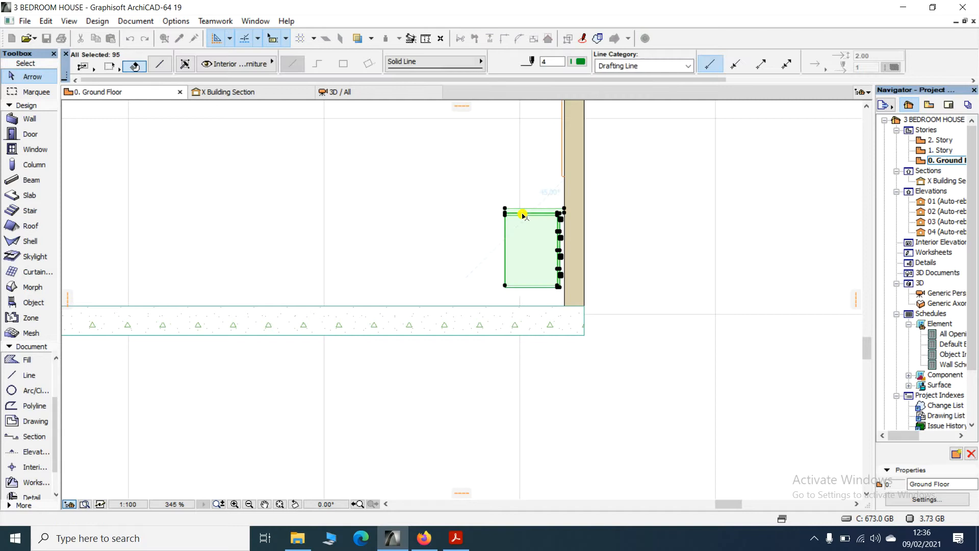
{"action": "key", "text": "Delete"}
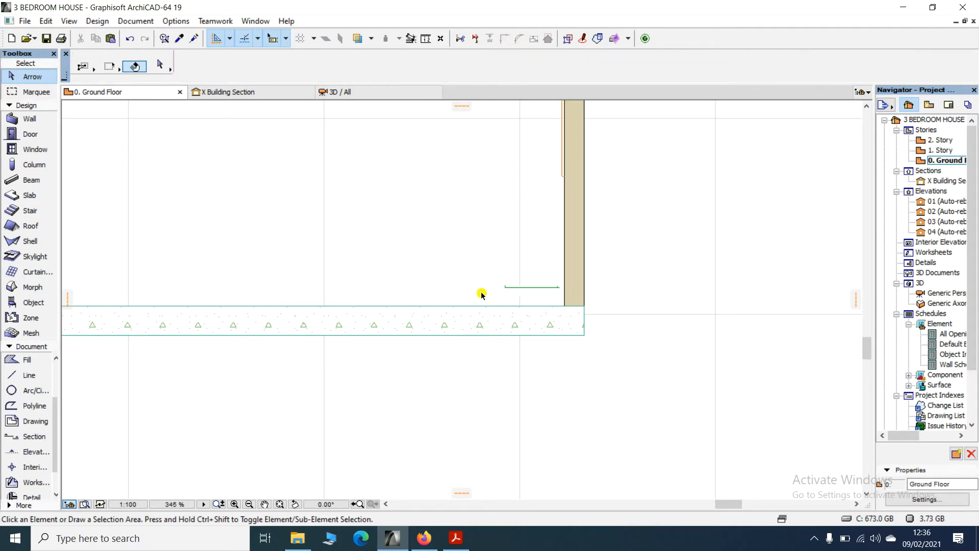
{"action": "left_click", "coordinate": [481, 293]}
{"action": "left_click", "coordinate": [540, 277]}
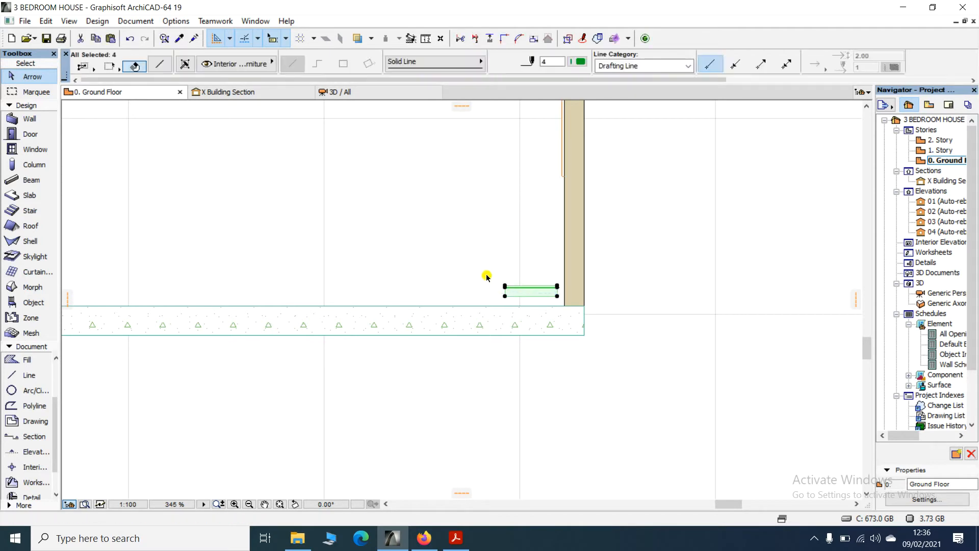
{"action": "key", "text": "Delete"}
Draw a 2000 mm vertical line down from the slab's top corner, along the outer face of the front porch wall.
{"action": "scroll", "coordinate": [539, 251], "scroll_direction": "down", "scroll_amount": 6}
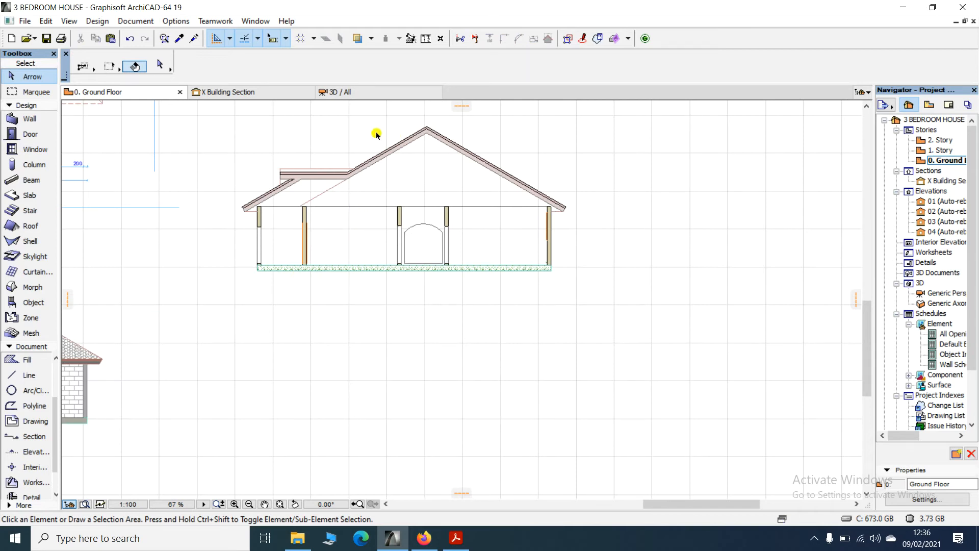
{"action": "scroll", "coordinate": [376, 133], "scroll_direction": "up", "scroll_amount": 1}
{"action": "scroll", "coordinate": [397, 271], "scroll_direction": "down", "scroll_amount": 4}
{"action": "scroll", "coordinate": [398, 178], "scroll_direction": "up", "scroll_amount": 3}
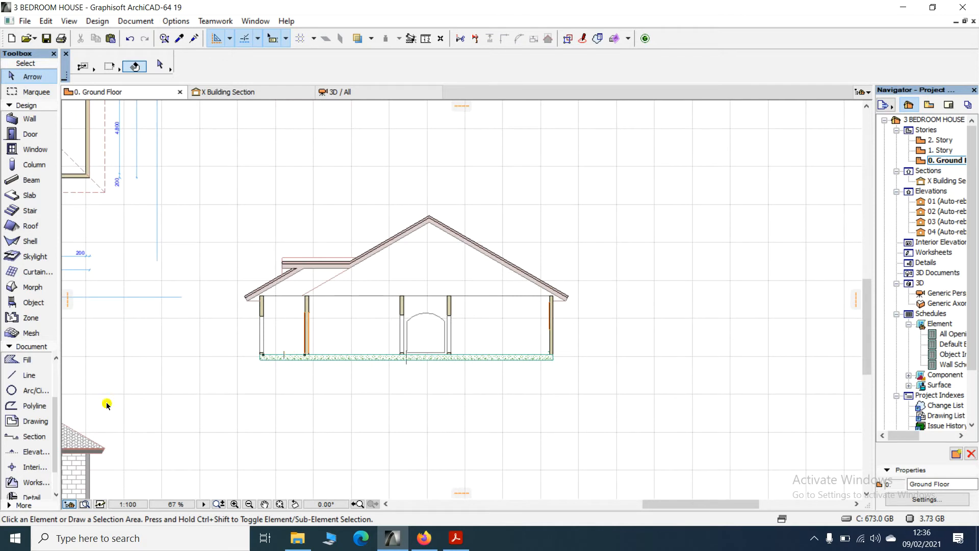
{"action": "left_click", "coordinate": [14, 375]}
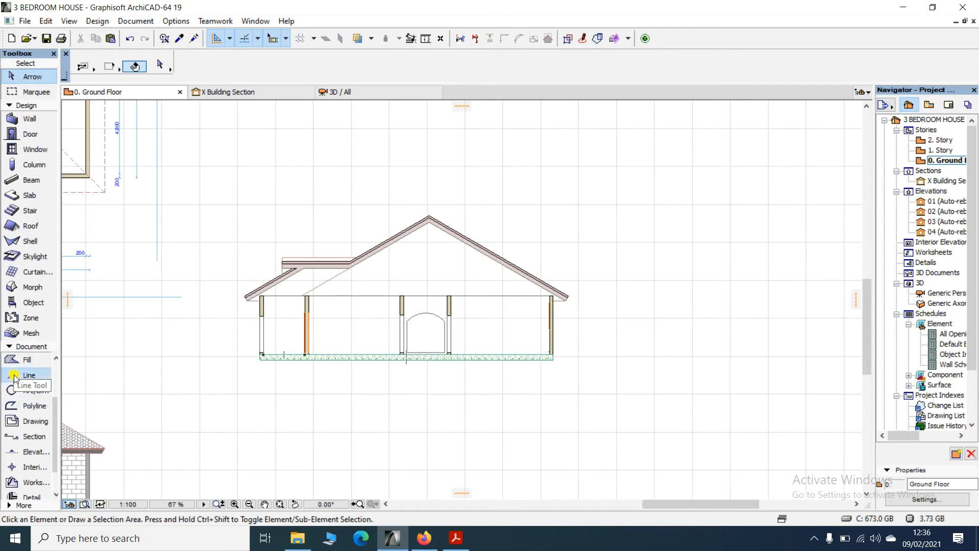
{"action": "scroll", "coordinate": [262, 373], "scroll_direction": "up", "scroll_amount": 3}
{"action": "scroll", "coordinate": [262, 374], "scroll_direction": "up", "scroll_amount": 2}
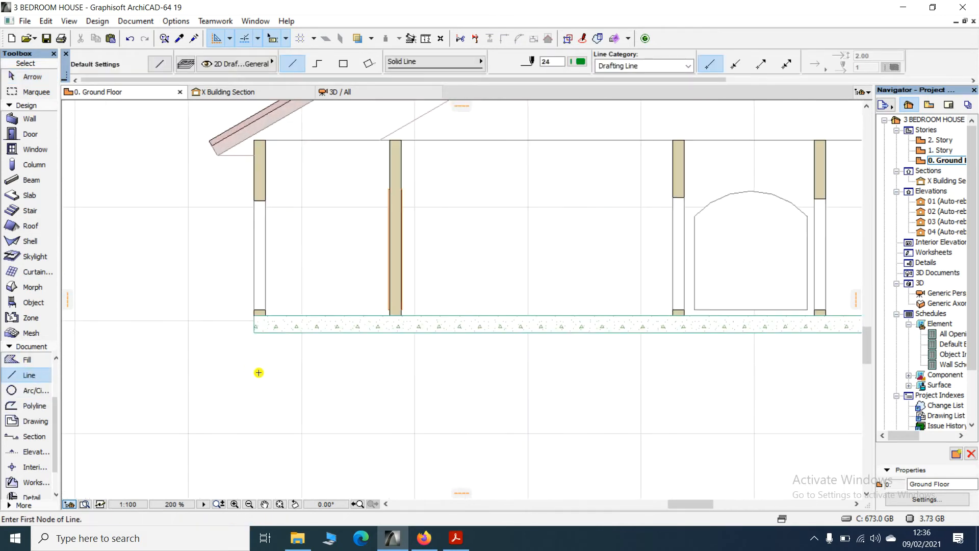
{"action": "scroll", "coordinate": [247, 337], "scroll_direction": "up", "scroll_amount": 2}
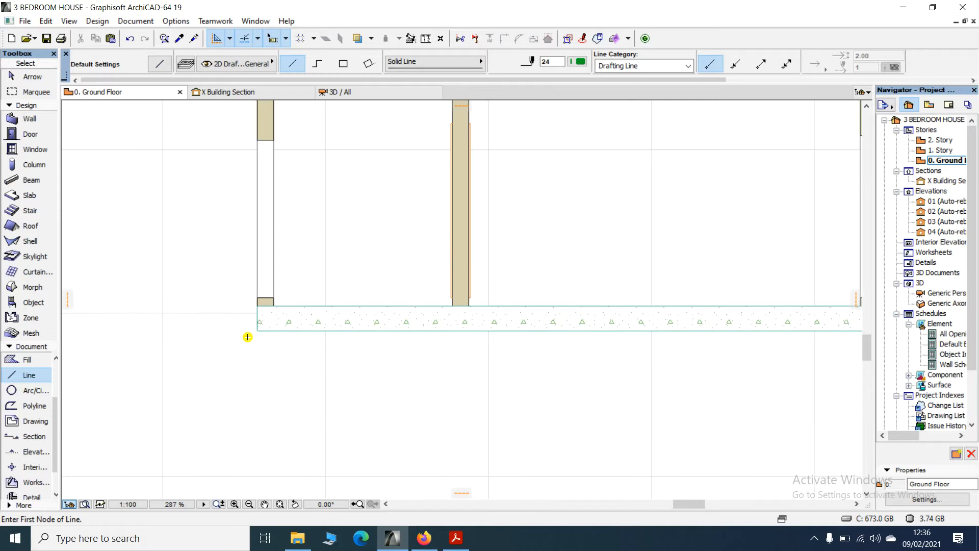
{"action": "left_click", "coordinate": [257, 306]}
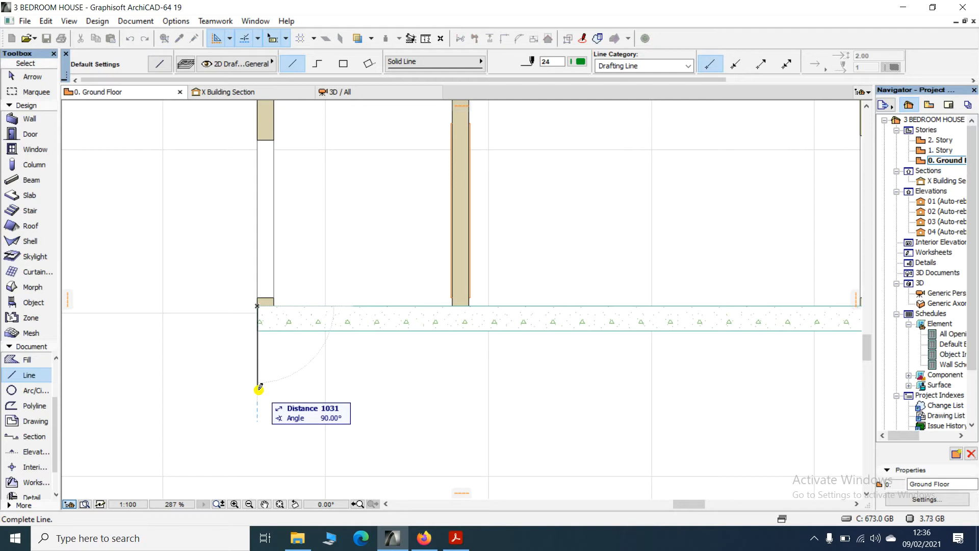
{"action": "type", "text": "1"}
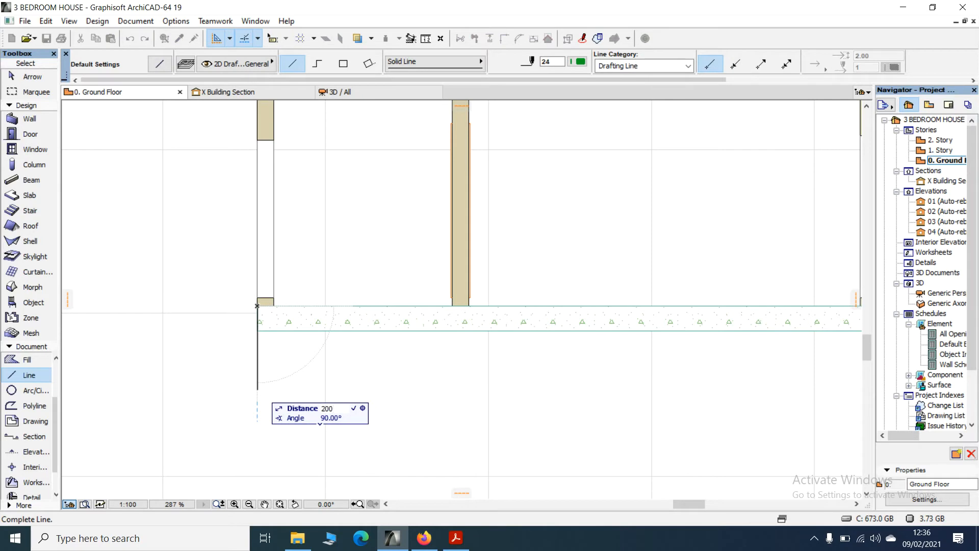
{"action": "key", "text": "Return"}
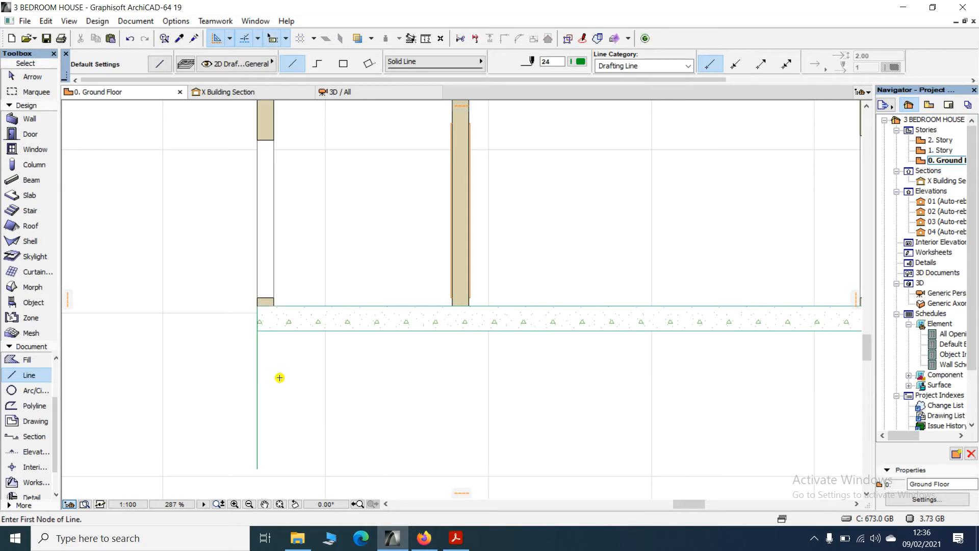
Draw a parallel 2000 mm vertical line down from the base of the porch wall's inner face.
{"action": "left_click", "coordinate": [273, 306]}
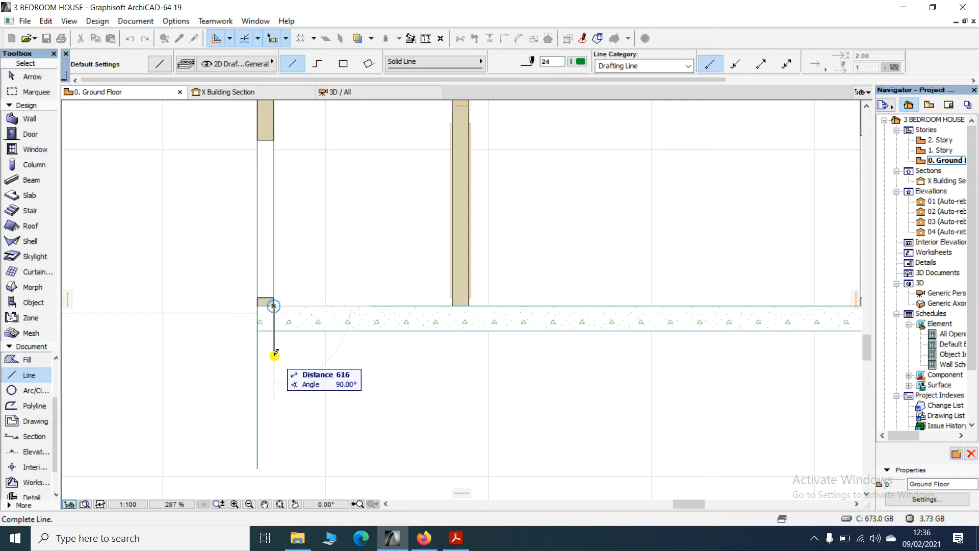
{"action": "type", "text": "200"}
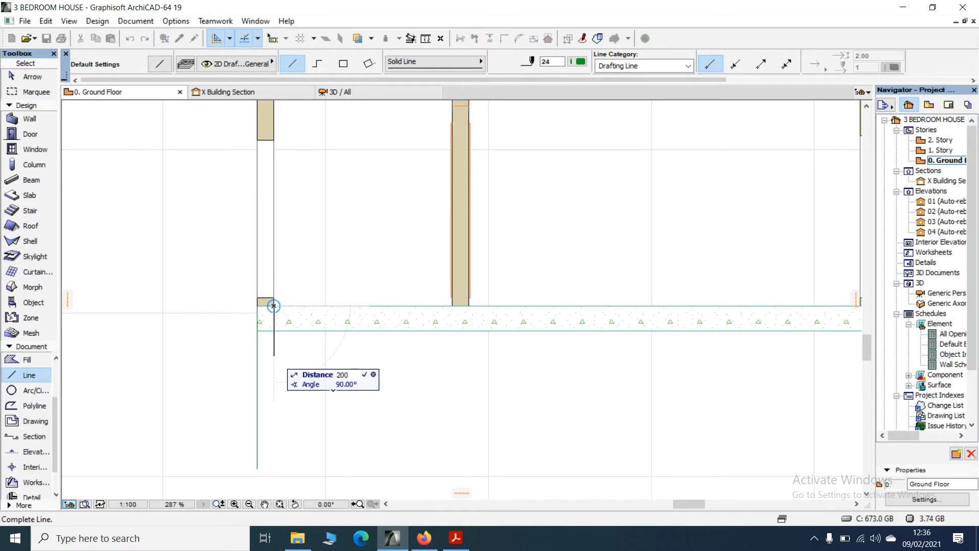
{"action": "type", "text": "0"}
{"action": "key", "text": "Return"}
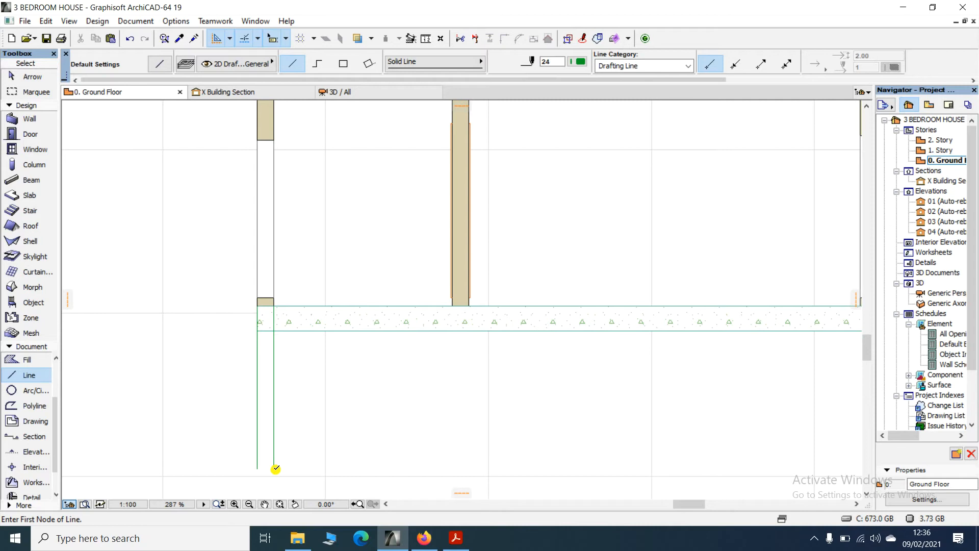
Draw the footing's inner shoulder from the inner wall line's lower end, 200 mm horizontally outward and 200 mm down.
{"action": "left_click", "coordinate": [274, 468]}
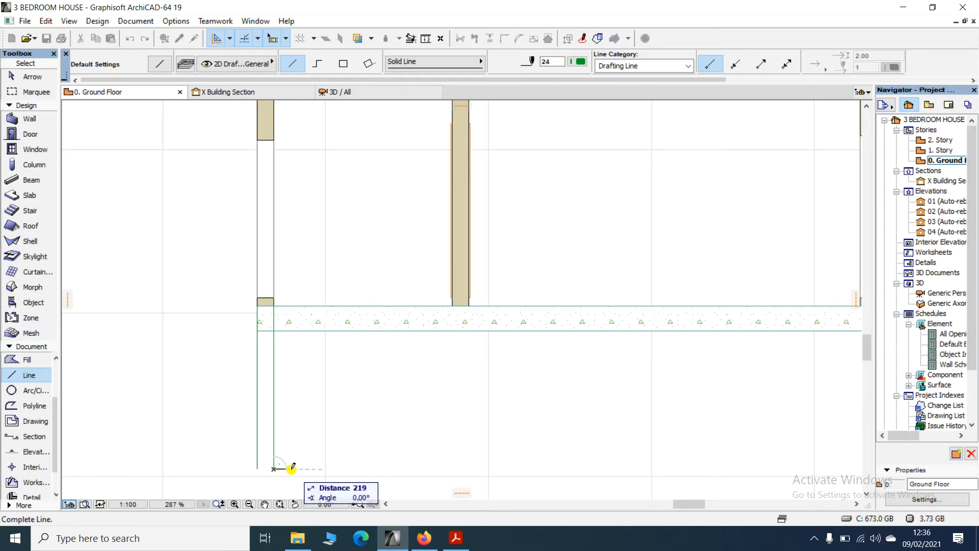
{"action": "type", "text": "200"}
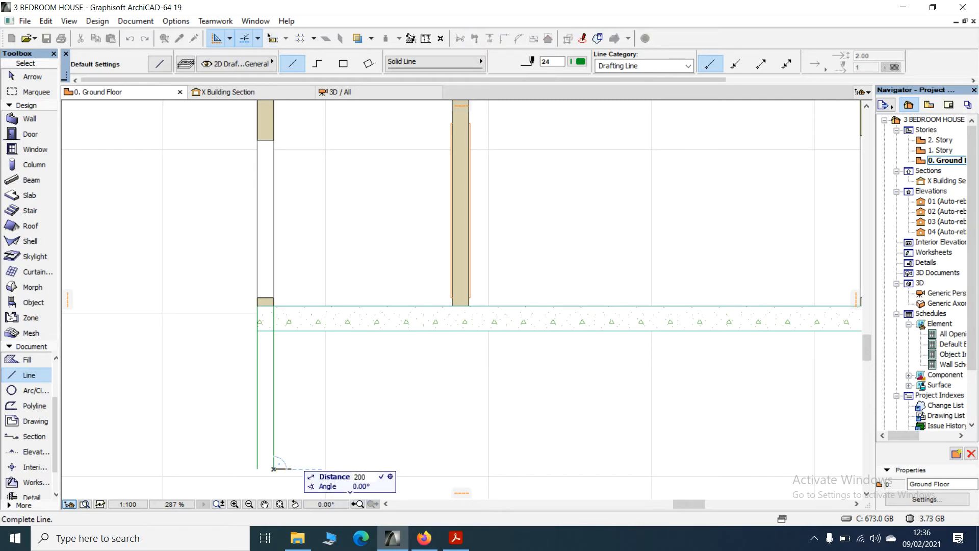
{"action": "key", "text": "Return"}
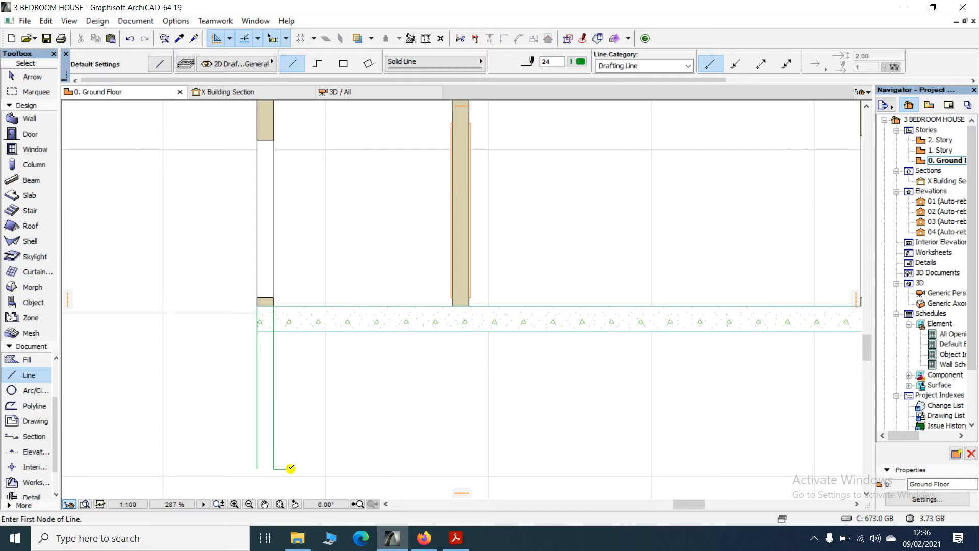
{"action": "left_click", "coordinate": [290, 468]}
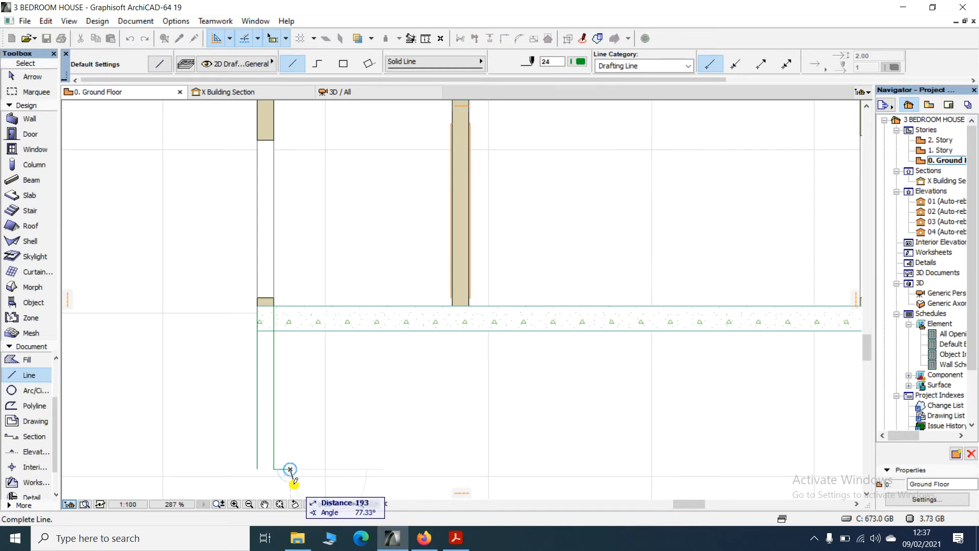
{"action": "type", "text": "200"}
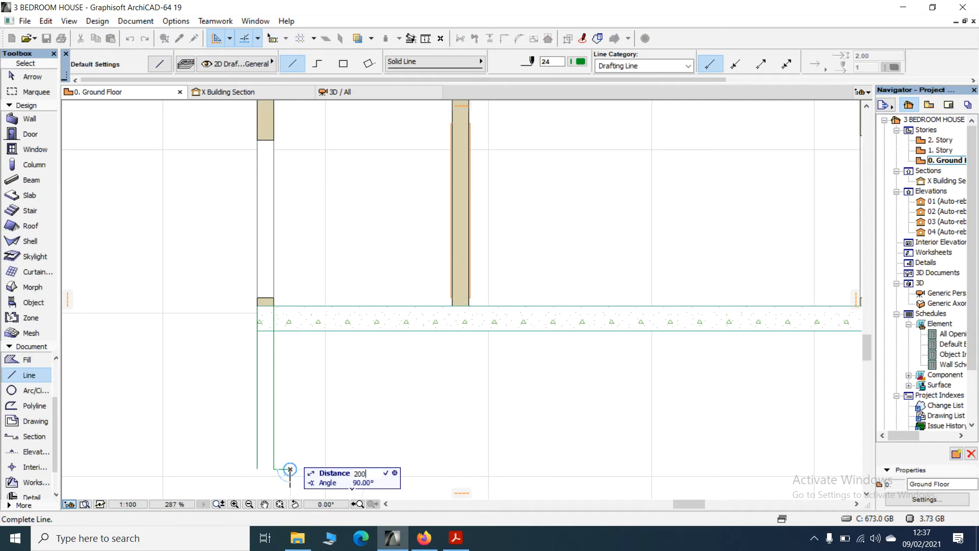
{"action": "key", "text": "Return"}
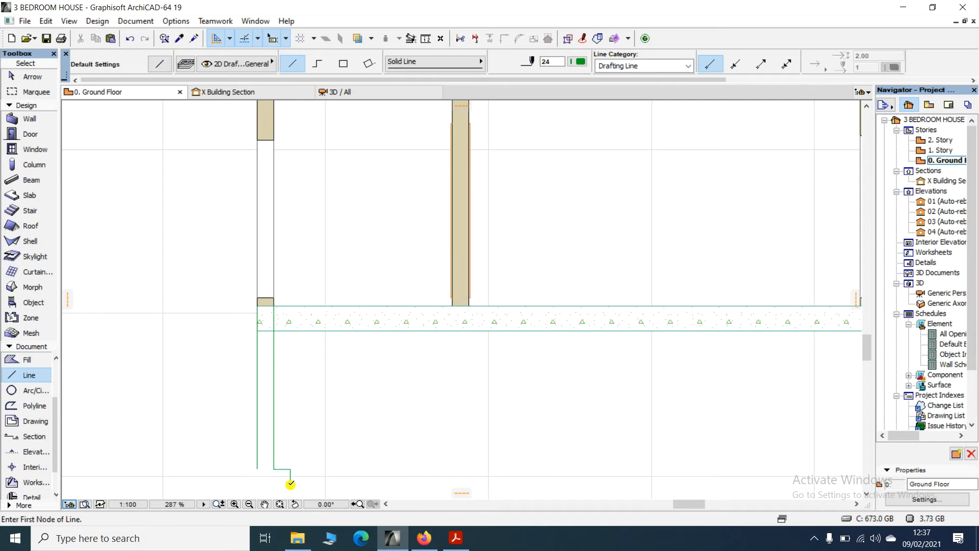
Draw the footing's outer shoulder from the outer wall line's lower end, 200 mm horizontally outward and 200 mm down.
{"action": "left_click", "coordinate": [256, 468]}
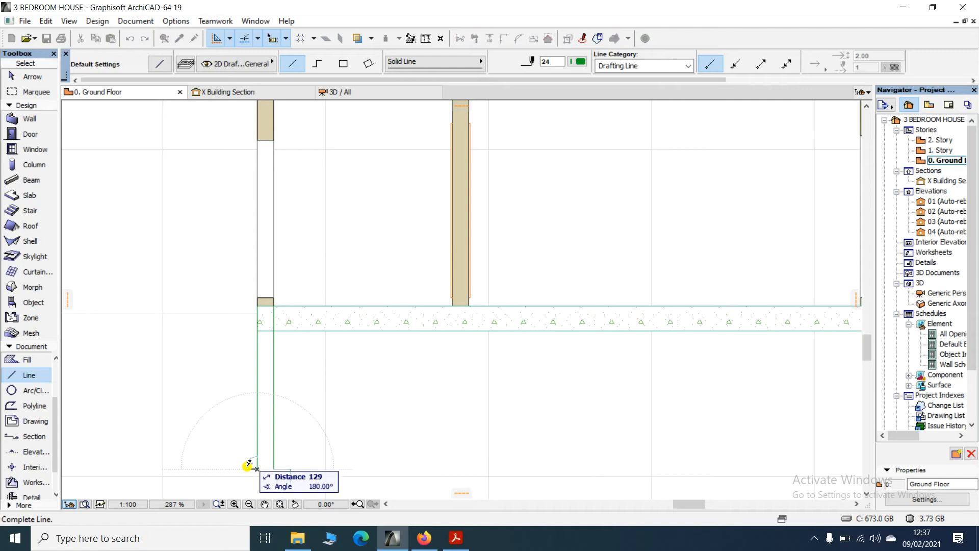
{"action": "type", "text": "2."}
{"action": "type", "text": "00"}
{"action": "key", "text": "Return"}
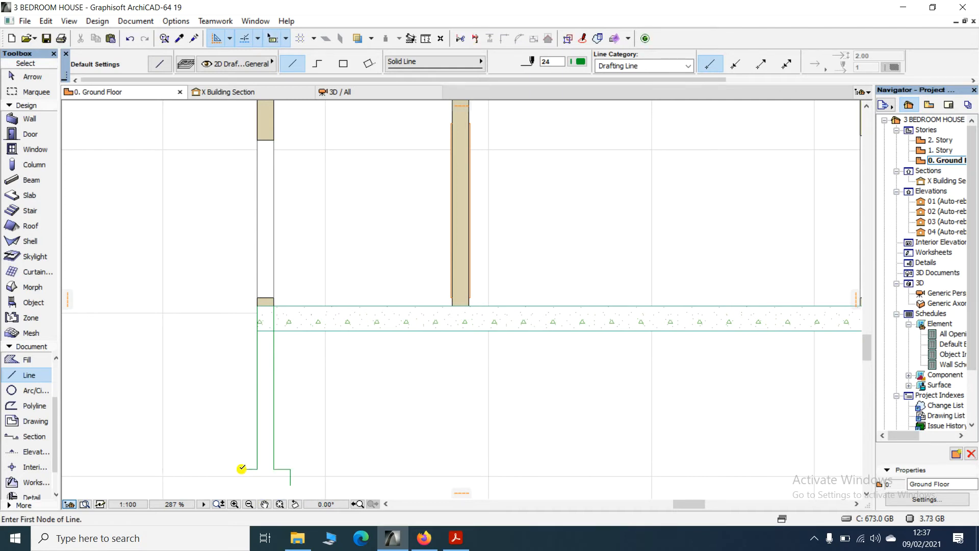
{"action": "left_click", "coordinate": [241, 468]}
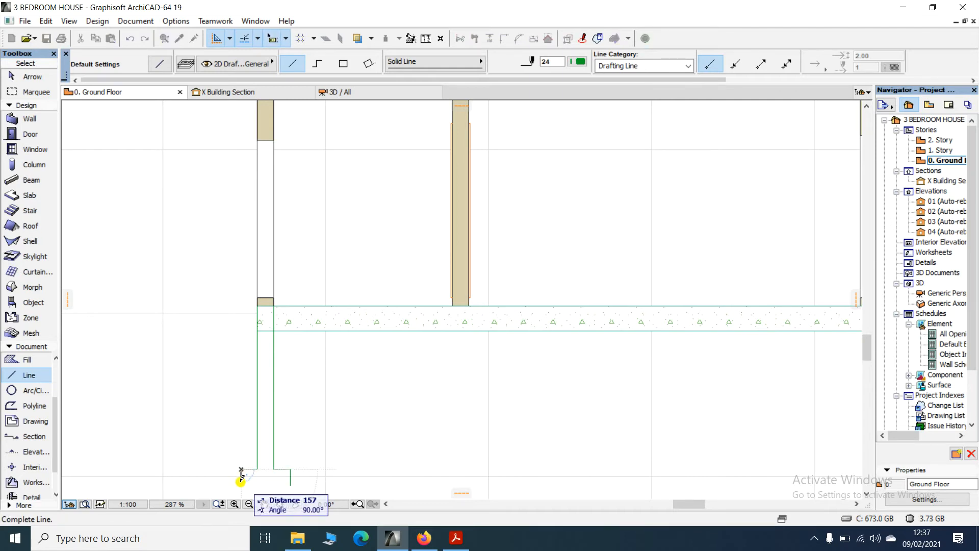
{"action": "type", "text": "2."}
{"action": "type", "text": "00"}
{"action": "key", "text": "Return"}
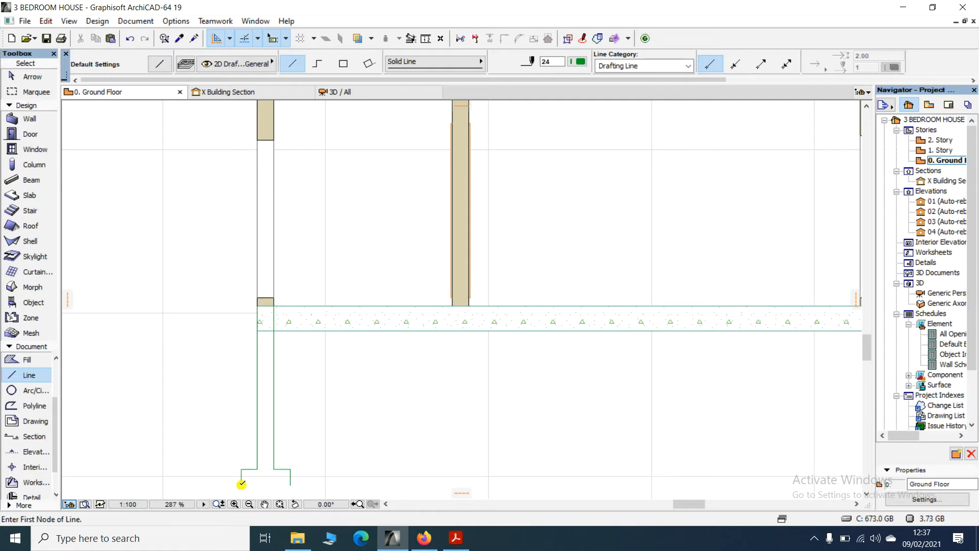
Close the underside of the porch wall's footing with a horizontal line between the two shoulder ends.
{"action": "scroll", "coordinate": [205, 418], "scroll_direction": "down", "scroll_amount": 3}
{"action": "scroll", "coordinate": [229, 459], "scroll_direction": "up", "scroll_amount": 4}
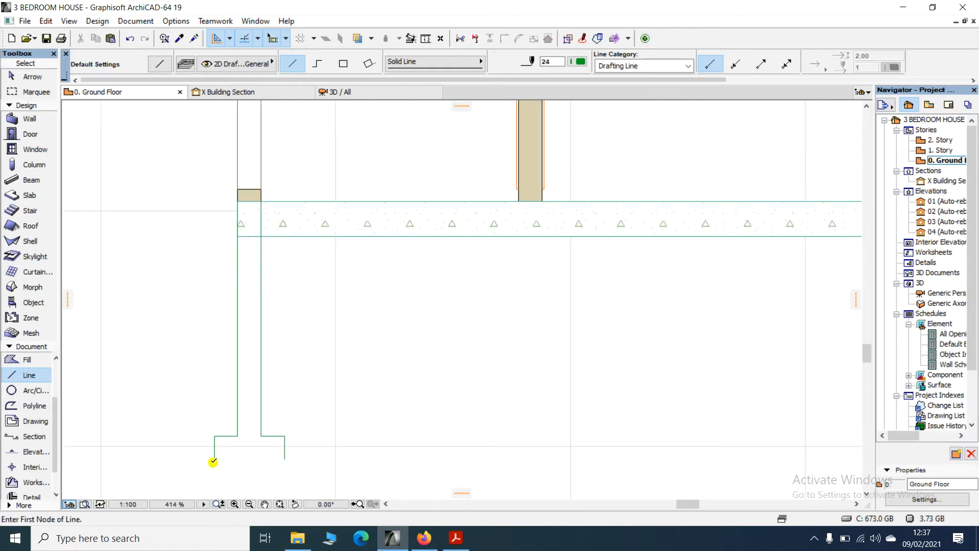
{"action": "left_click", "coordinate": [214, 459]}
{"action": "left_click", "coordinate": [284, 459]}
Draw a horizontal line across the porch foundation wall near mid-height and a short vertical line crossing it between the wall faces.
{"action": "left_click", "coordinate": [179, 327]}
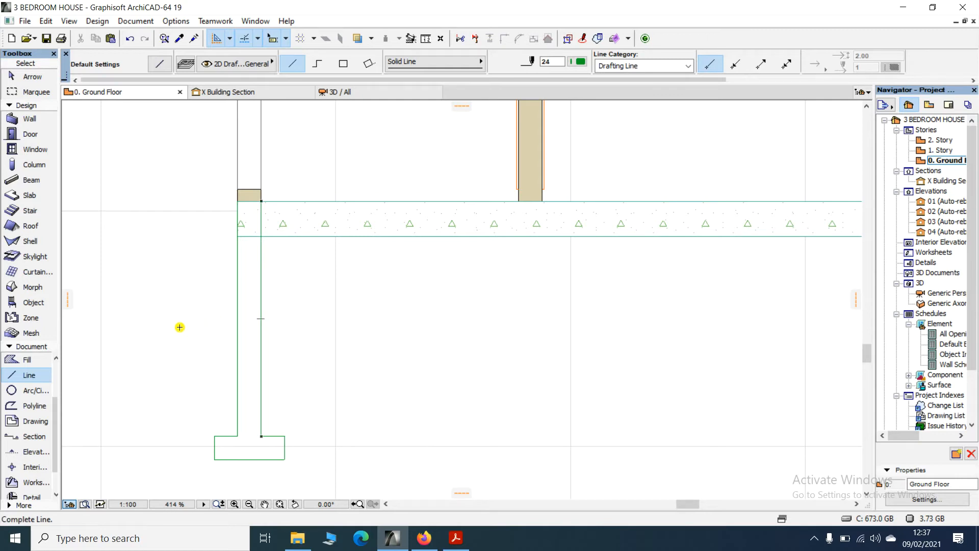
{"action": "left_click", "coordinate": [346, 326]}
{"action": "scroll", "coordinate": [242, 331], "scroll_direction": "up", "scroll_amount": 4}
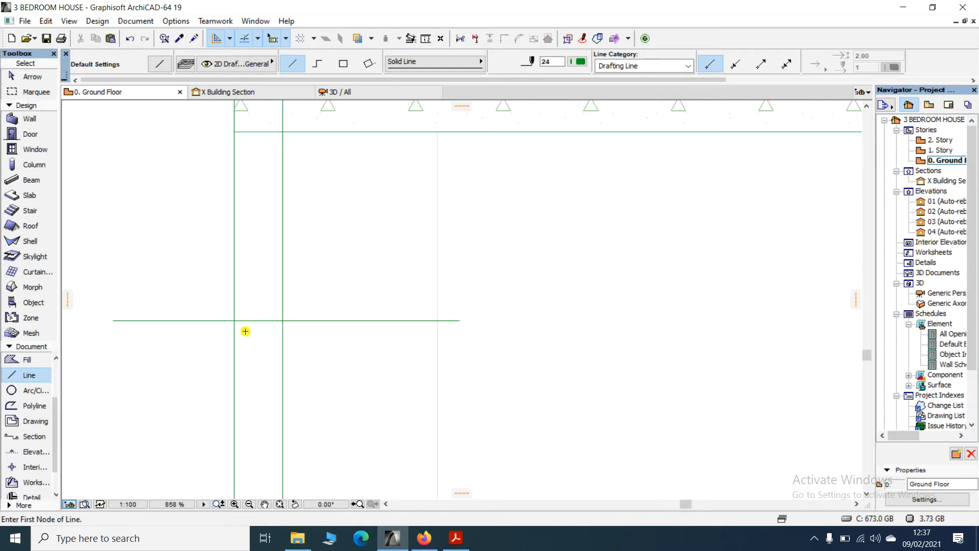
{"action": "left_click", "coordinate": [257, 281]}
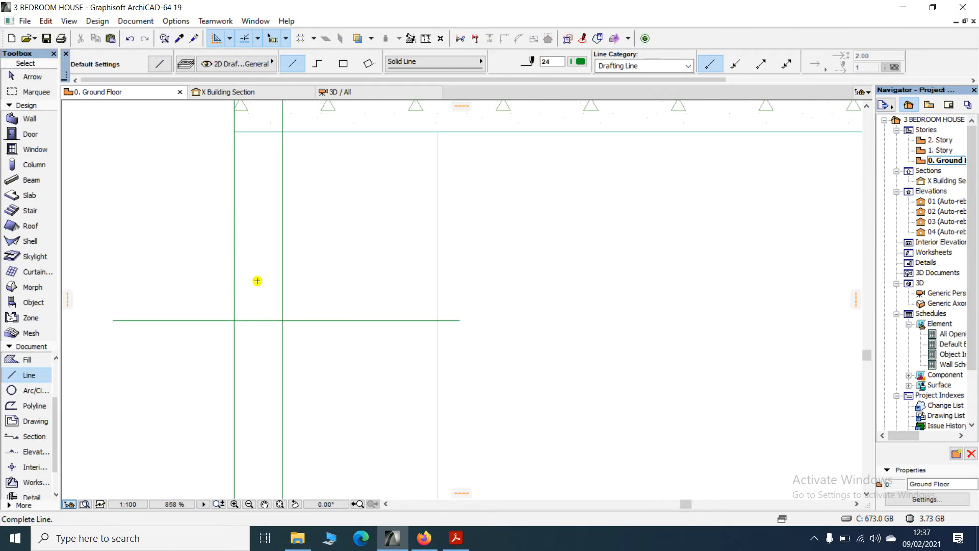
{"action": "left_click", "coordinate": [257, 345]}
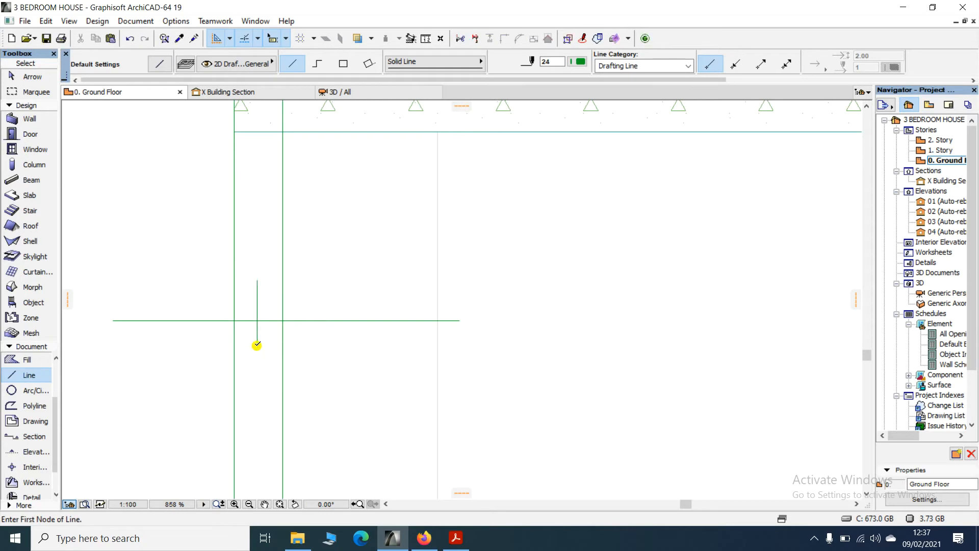
Draw two slanted lines joining the short vertical to the horizontal line, one rising from its lower end, one descending from its upper part.
{"action": "left_click", "coordinate": [257, 345]}
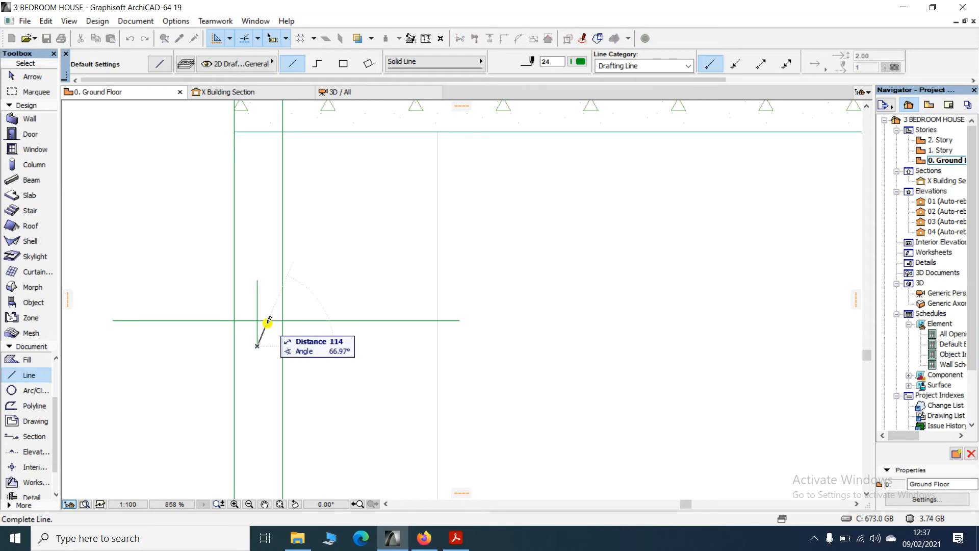
{"action": "left_click", "coordinate": [268, 322]}
{"action": "scroll", "coordinate": [256, 303], "scroll_direction": "up", "scroll_amount": 2}
{"action": "left_click", "coordinate": [257, 301]}
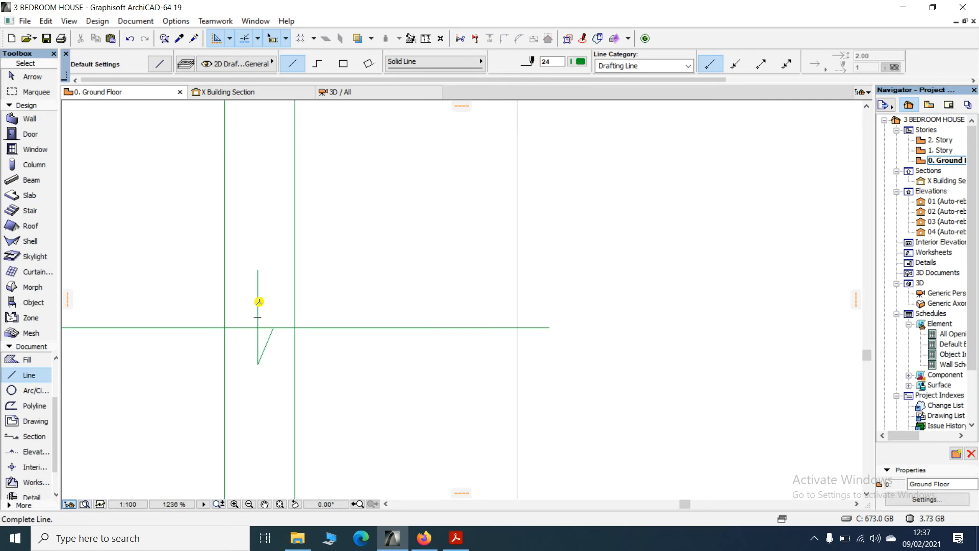
{"action": "left_click", "coordinate": [241, 326]}
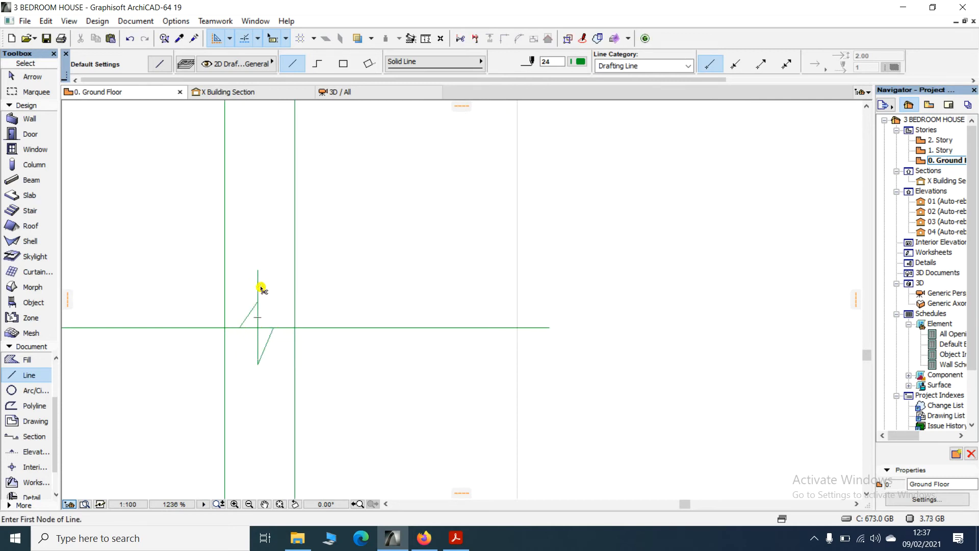
Trim the vertical's excess top and the horizontal segment between the slanted lines to form a zigzag break symbol.
{"action": "scroll", "coordinate": [250, 330], "scroll_direction": "up", "scroll_amount": 4}
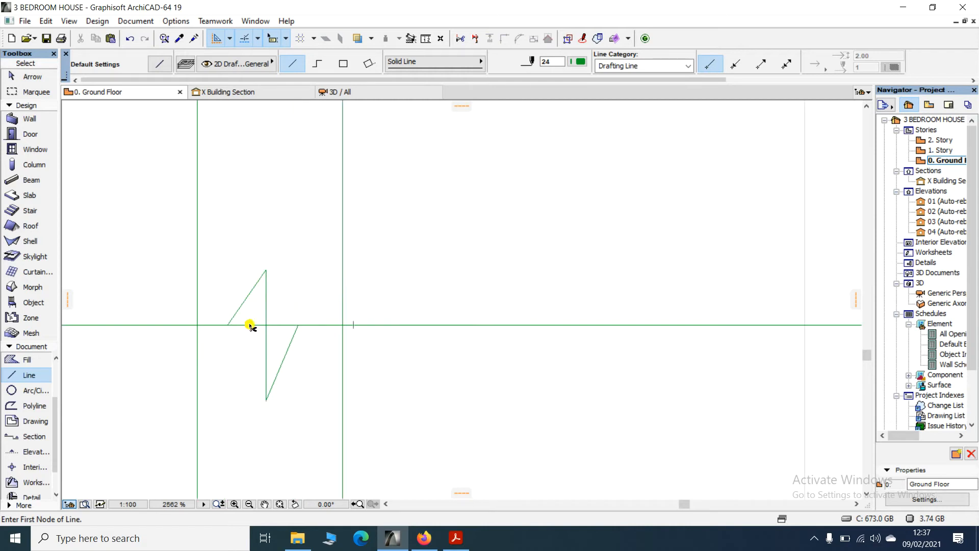
{"action": "scroll", "coordinate": [249, 300], "scroll_direction": "down", "scroll_amount": 6}
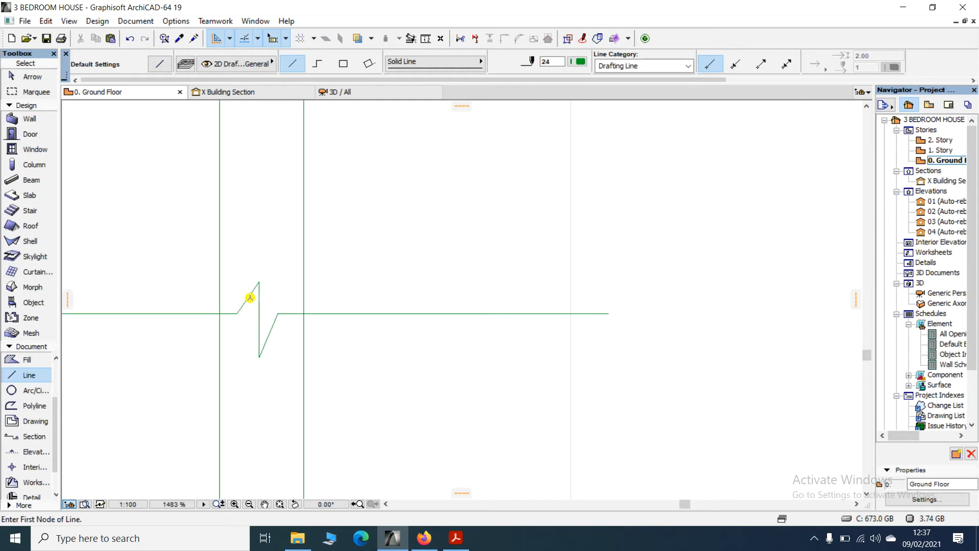
{"action": "scroll", "coordinate": [254, 273], "scroll_direction": "down", "scroll_amount": 2}
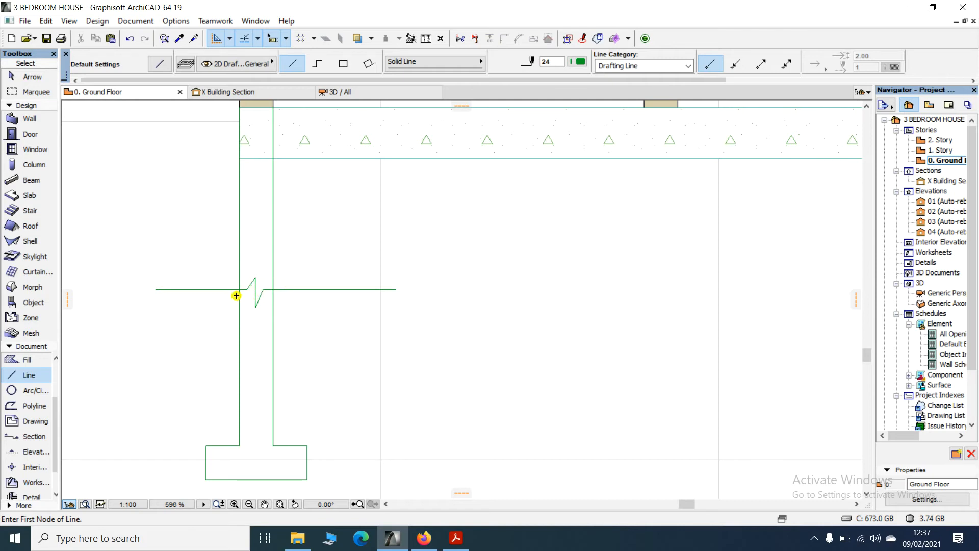
{"action": "scroll", "coordinate": [234, 295], "scroll_direction": "down", "scroll_amount": 3}
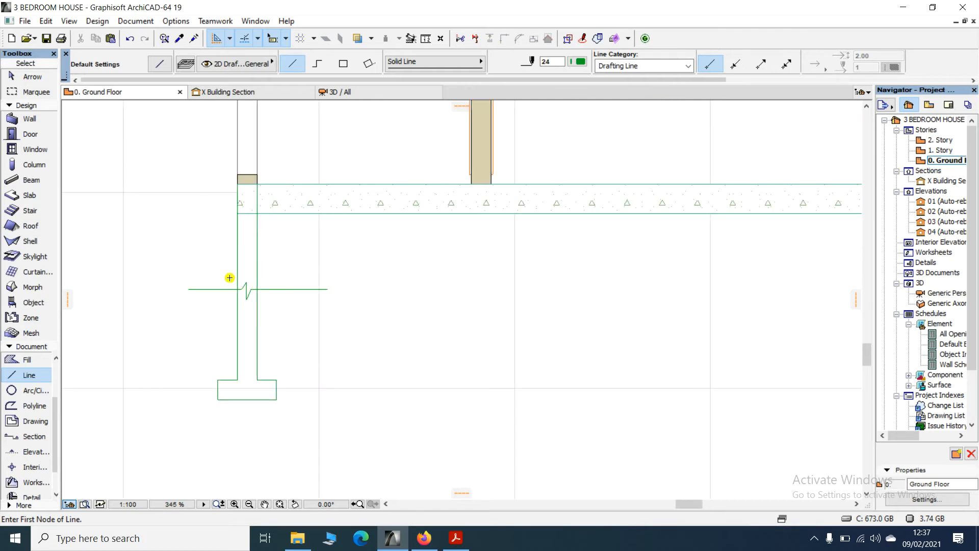
{"action": "scroll", "coordinate": [219, 234], "scroll_direction": "down", "scroll_amount": 2}
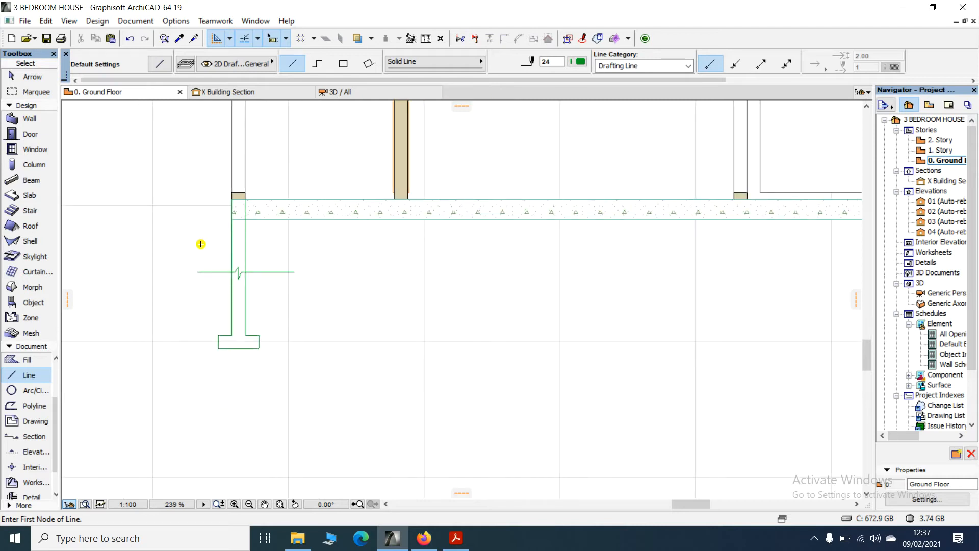
Copy the complete porch foundation with its break line from the slab's top corner to beneath the outer wall at the slab's opposite end.
{"action": "scroll", "coordinate": [216, 253], "scroll_direction": "down", "scroll_amount": 1}
{"action": "scroll", "coordinate": [196, 251], "scroll_direction": "down", "scroll_amount": 5}
{"action": "scroll", "coordinate": [507, 238], "scroll_direction": "up", "scroll_amount": 1}
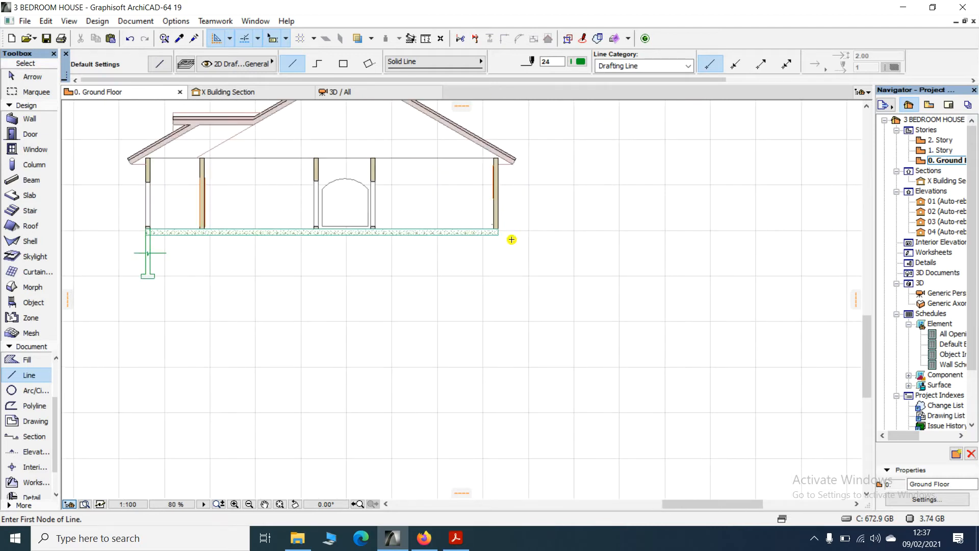
{"action": "scroll", "coordinate": [112, 219], "scroll_direction": "up", "scroll_amount": 3}
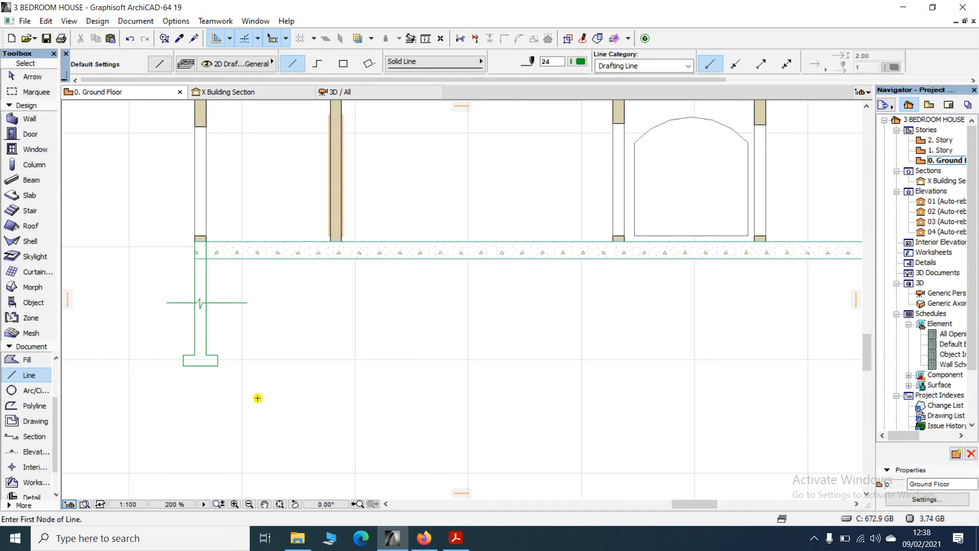
{"action": "left_click", "coordinate": [24, 77]}
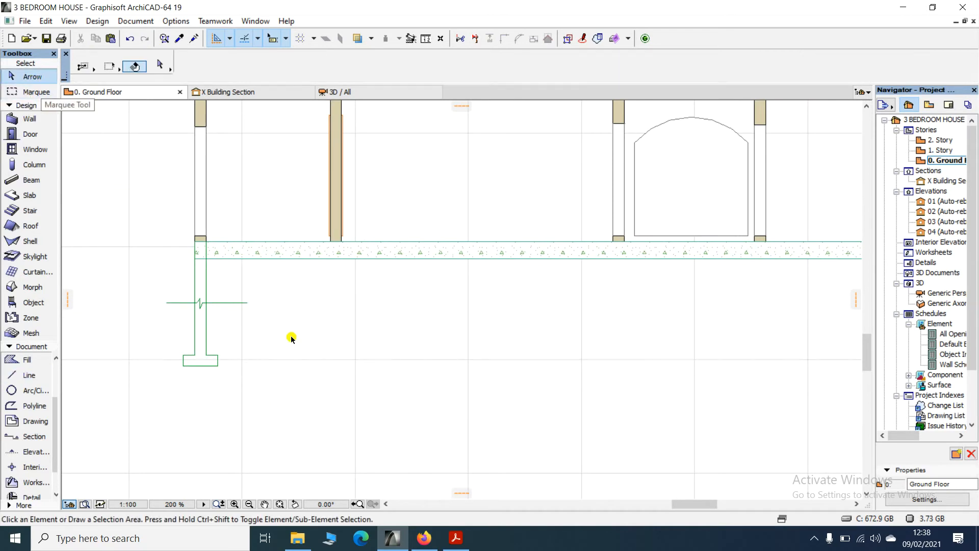
{"action": "left_click", "coordinate": [271, 385]}
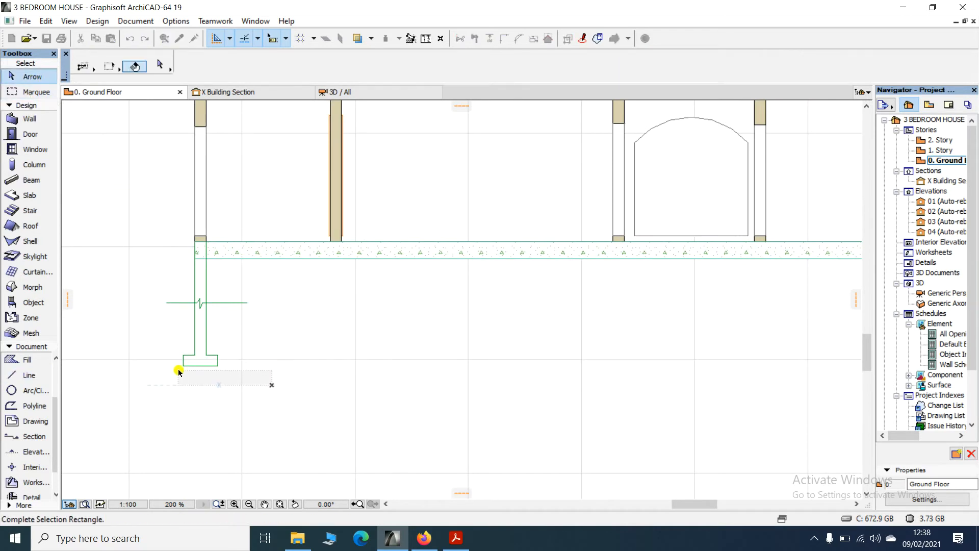
{"action": "left_click", "coordinate": [142, 274]}
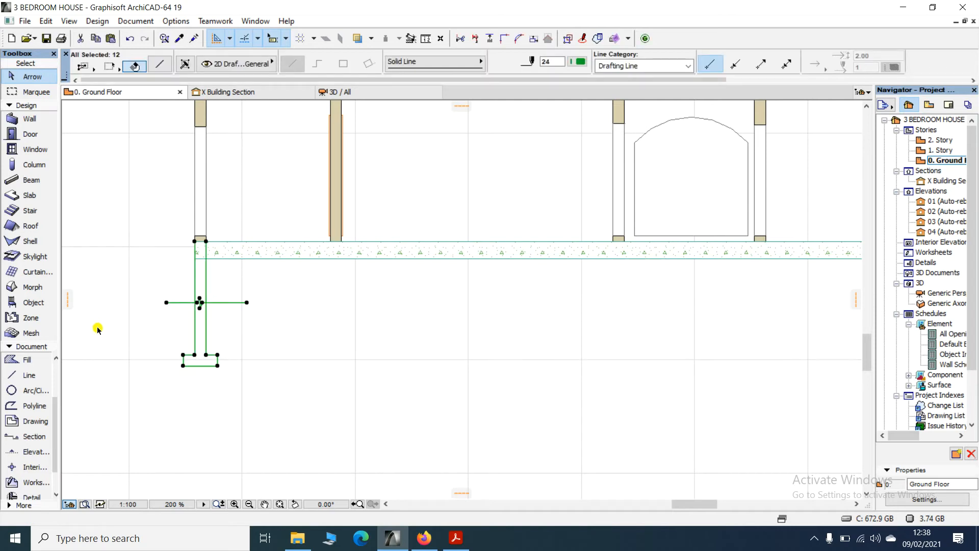
{"action": "key", "text": "ctrl+shift+d"}
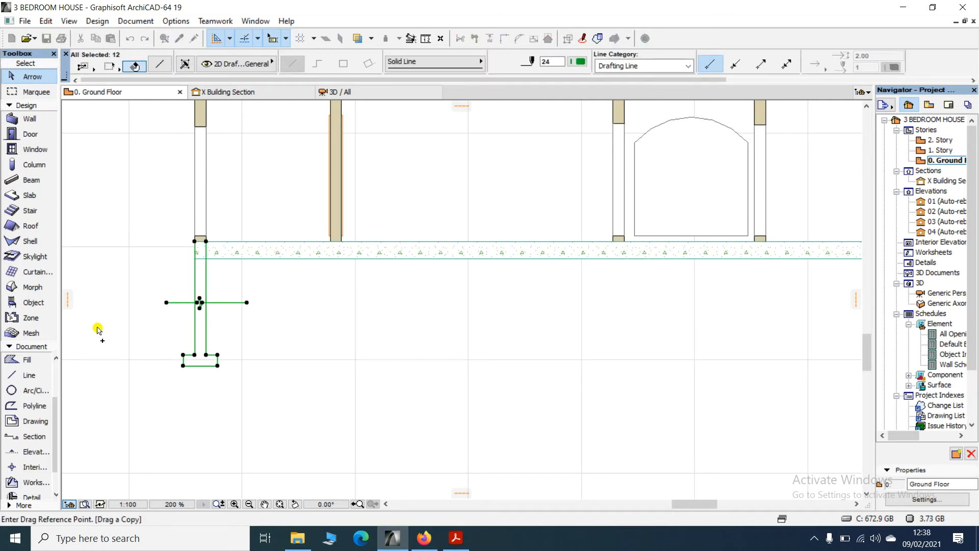
{"action": "left_click", "coordinate": [195, 242]}
{"action": "scroll", "coordinate": [137, 252], "scroll_direction": "down", "scroll_amount": 5}
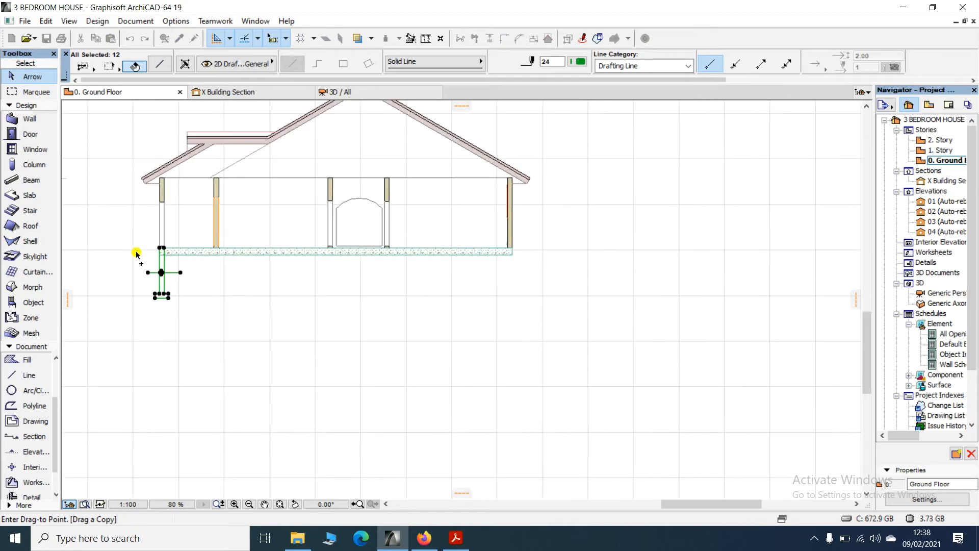
{"action": "scroll", "coordinate": [358, 239], "scroll_direction": "up", "scroll_amount": 7}
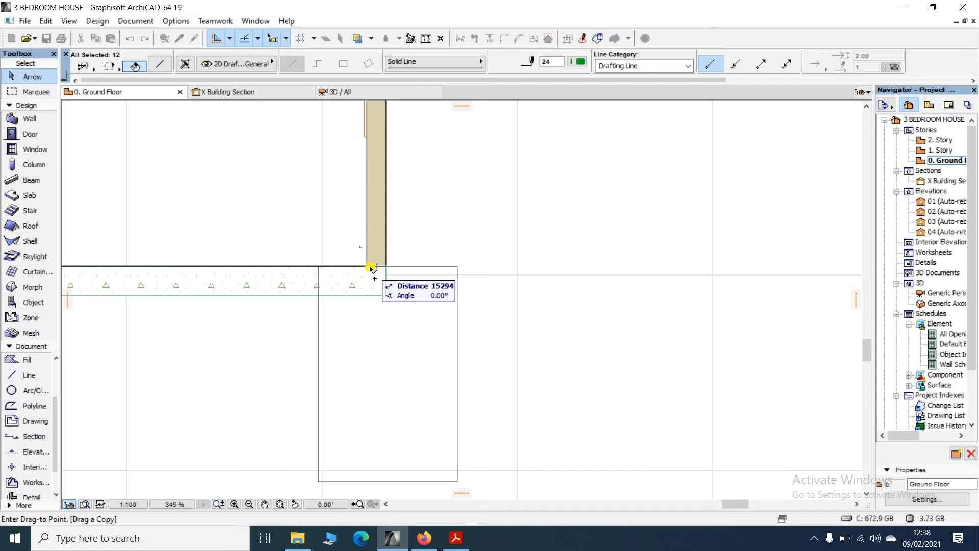
{"action": "left_click", "coordinate": [369, 267]}
{"action": "scroll", "coordinate": [328, 214], "scroll_direction": "down", "scroll_amount": 3}
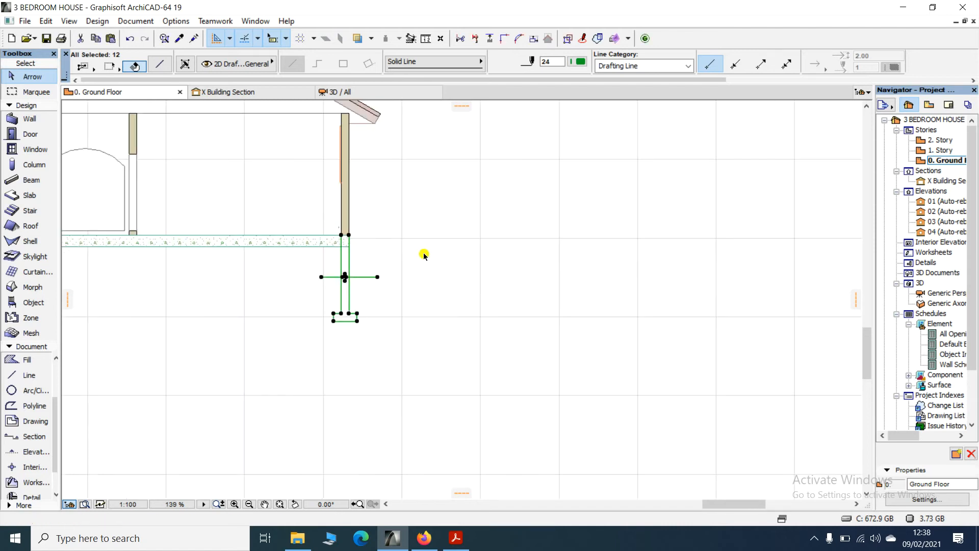
{"action": "key", "text": "Escape"}
{"action": "scroll", "coordinate": [306, 236], "scroll_direction": "up", "scroll_amount": 3}
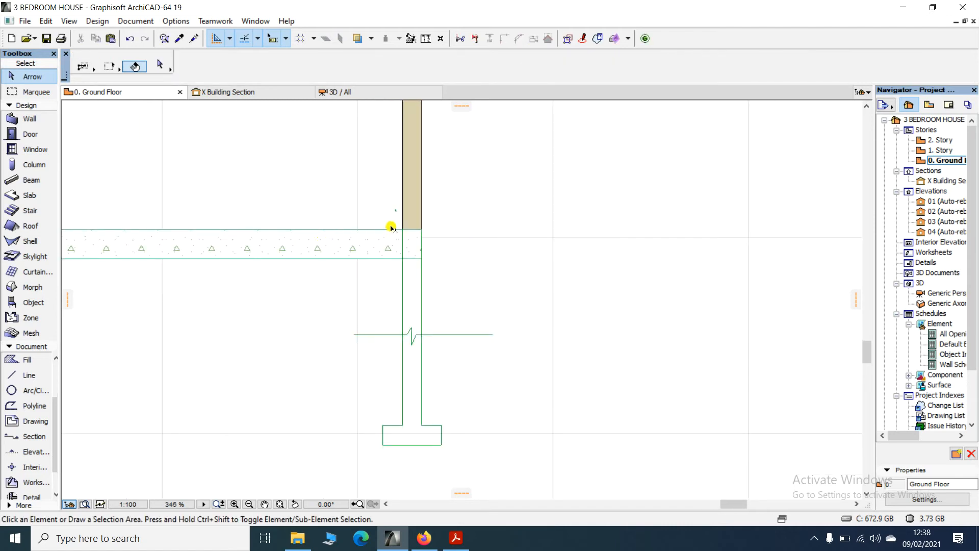
Draw a horizontal line along the slab's underside between the inner faces of the two foundation walls.
{"action": "scroll", "coordinate": [407, 241], "scroll_direction": "down", "scroll_amount": 7}
{"action": "scroll", "coordinate": [308, 261], "scroll_direction": "up", "scroll_amount": 2}
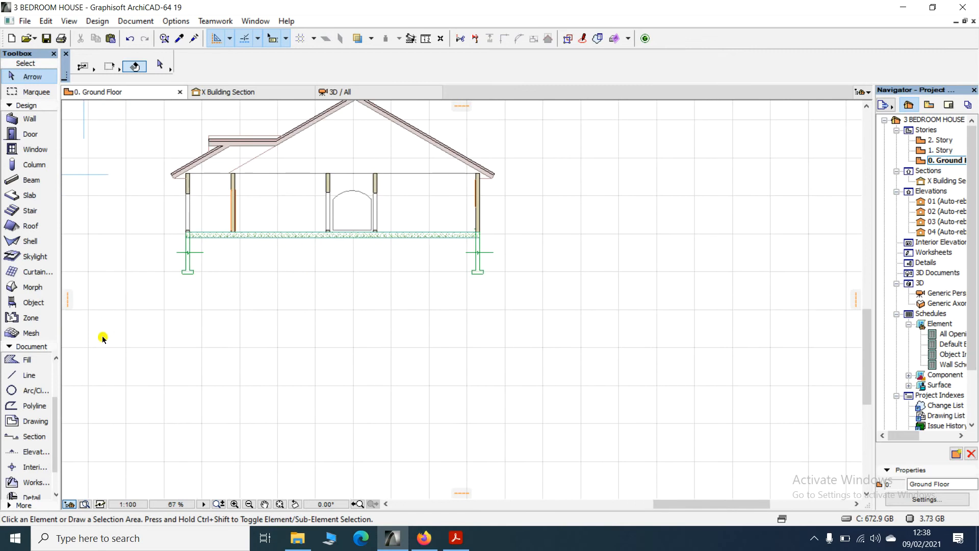
{"action": "left_click", "coordinate": [28, 374]}
{"action": "scroll", "coordinate": [195, 247], "scroll_direction": "up", "scroll_amount": 9}
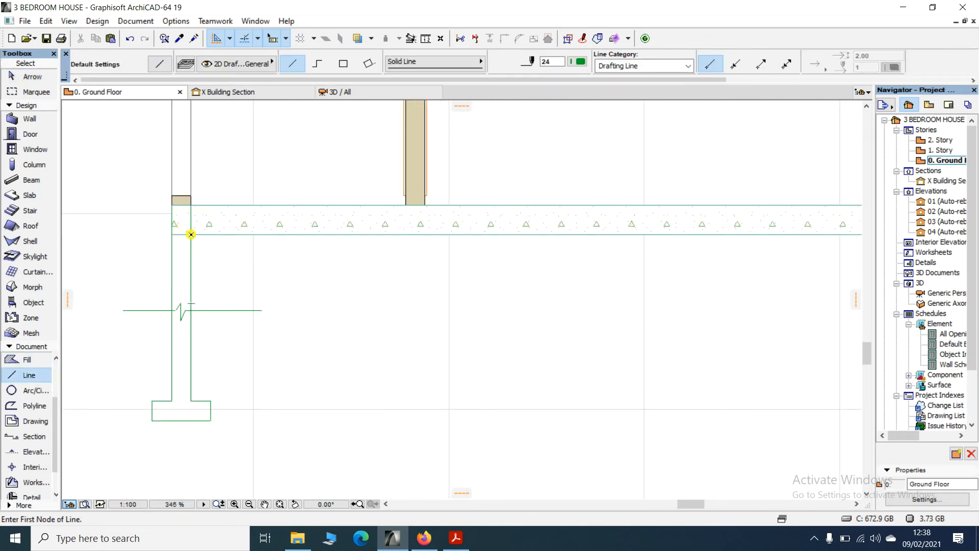
{"action": "left_click", "coordinate": [191, 235]}
{"action": "scroll", "coordinate": [217, 246], "scroll_direction": "down", "scroll_amount": 6}
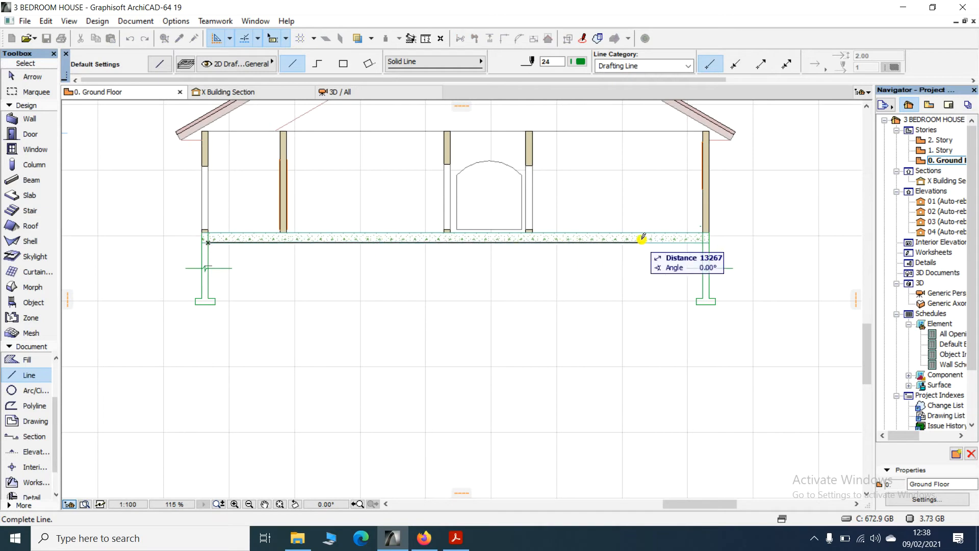
{"action": "left_click", "coordinate": [705, 235]}
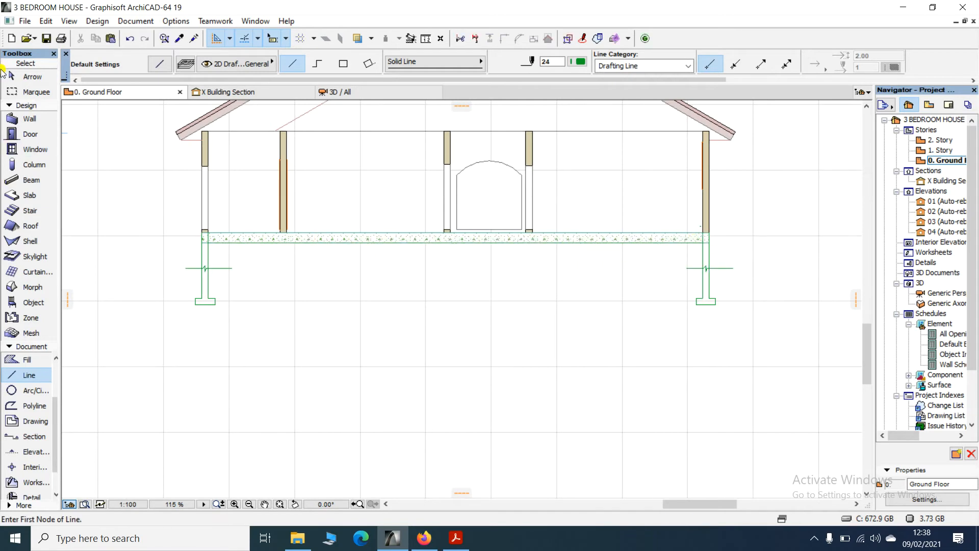
Copy the slab underside line straight down a very short distance to form a thin membrane strip.
{"action": "left_click", "coordinate": [20, 76]}
{"action": "scroll", "coordinate": [289, 210], "scroll_direction": "up", "scroll_amount": 4}
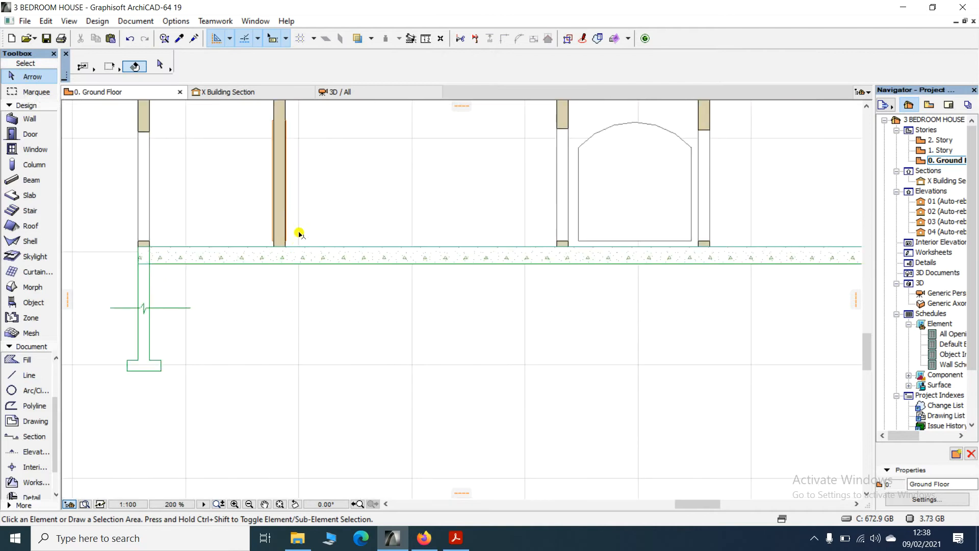
{"action": "left_click", "coordinate": [269, 263]}
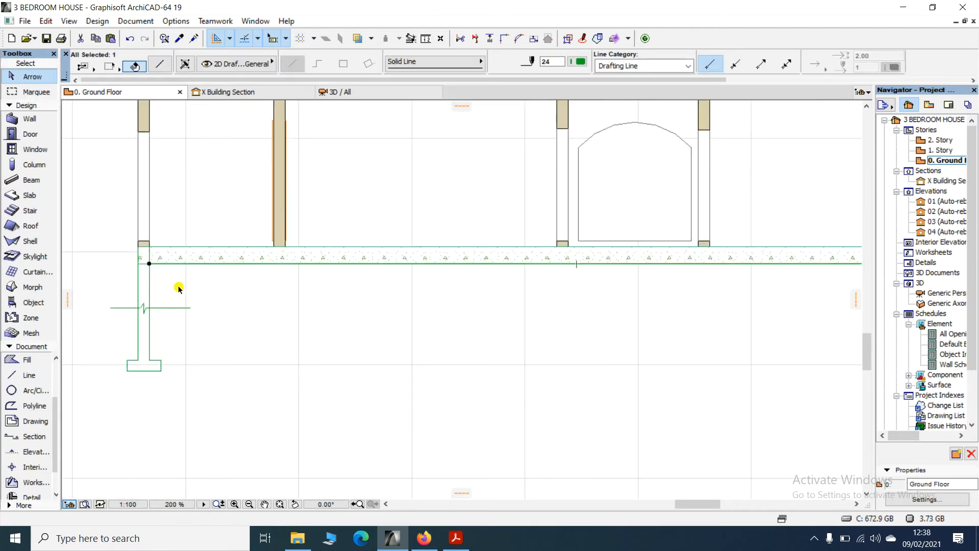
{"action": "key", "text": "ctrl+d"}
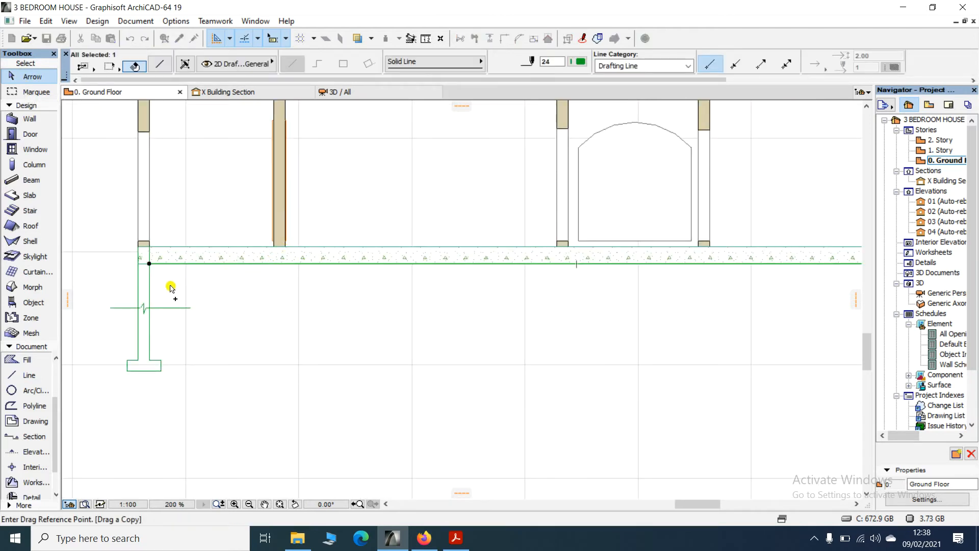
{"action": "left_click", "coordinate": [250, 264]}
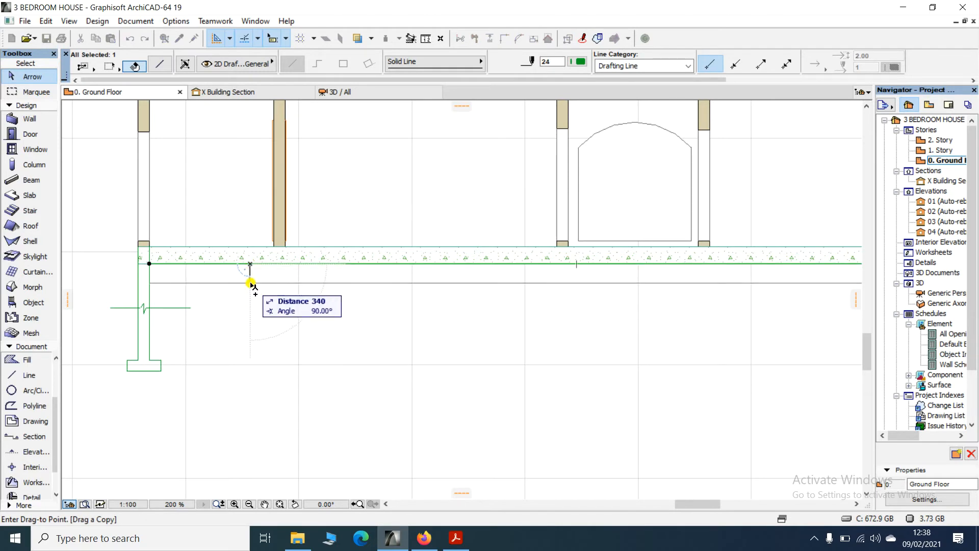
{"action": "left_click", "coordinate": [251, 265]}
{"action": "scroll", "coordinate": [250, 265], "scroll_direction": "up", "scroll_amount": 4}
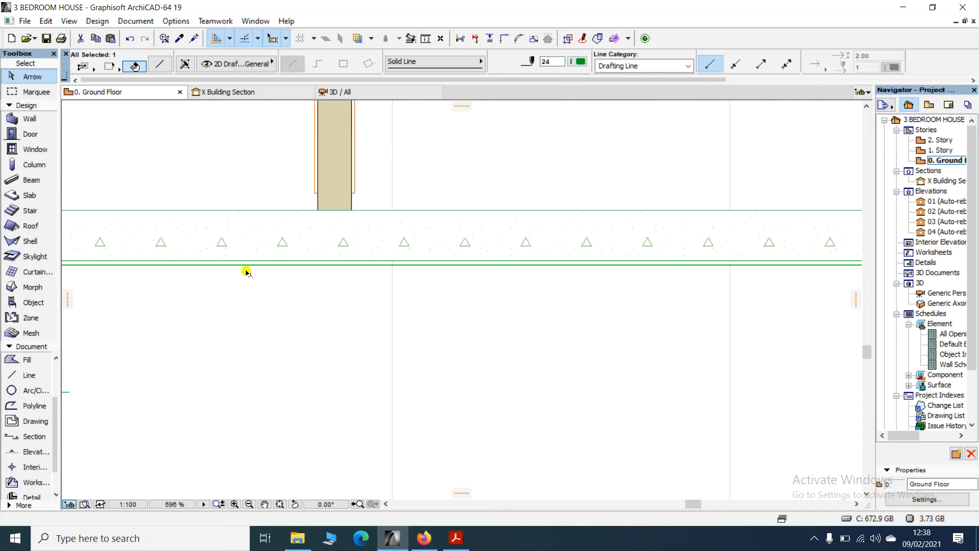
Copy the membrane strip's lower line straight down to outline a second narrow layer beneath it.
{"action": "key", "text": "ctrl+shift+d"}
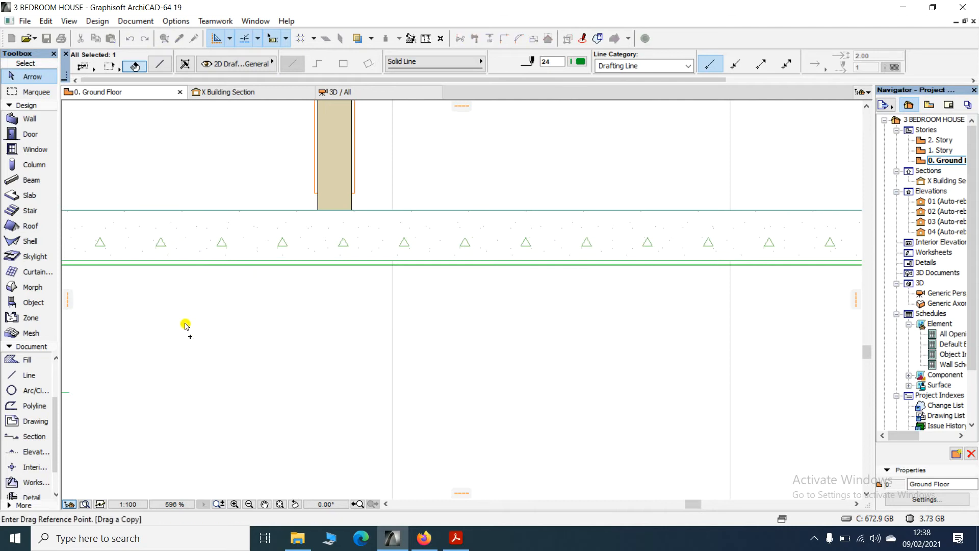
{"action": "left_click", "coordinate": [249, 265]}
{"action": "type", "text": "5"}
{"action": "key", "text": "Return"}
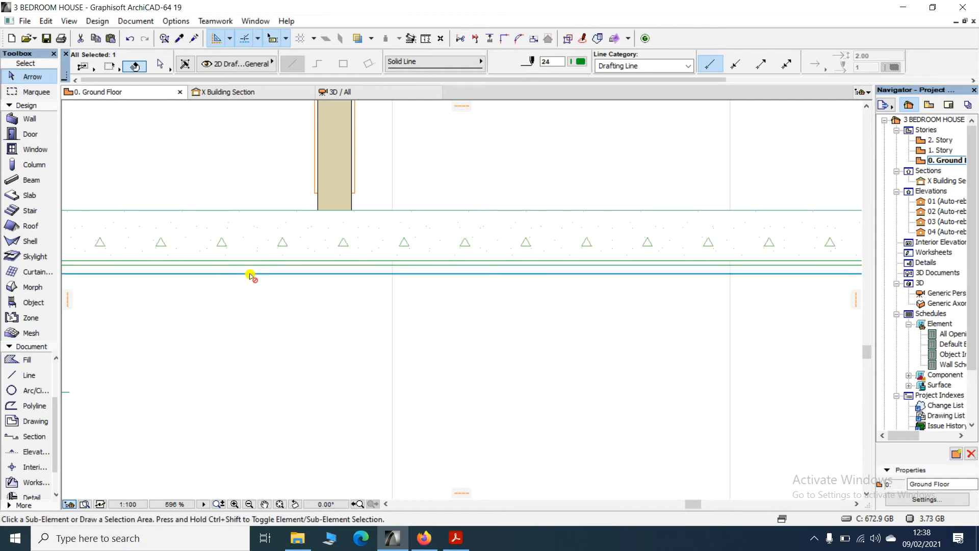
Copy the lowest line of the layers 300 mm straight down to outline the deep layer, and deselect it.
{"action": "key", "text": "ctrl+shift+d"}
{"action": "left_click", "coordinate": [250, 274]}
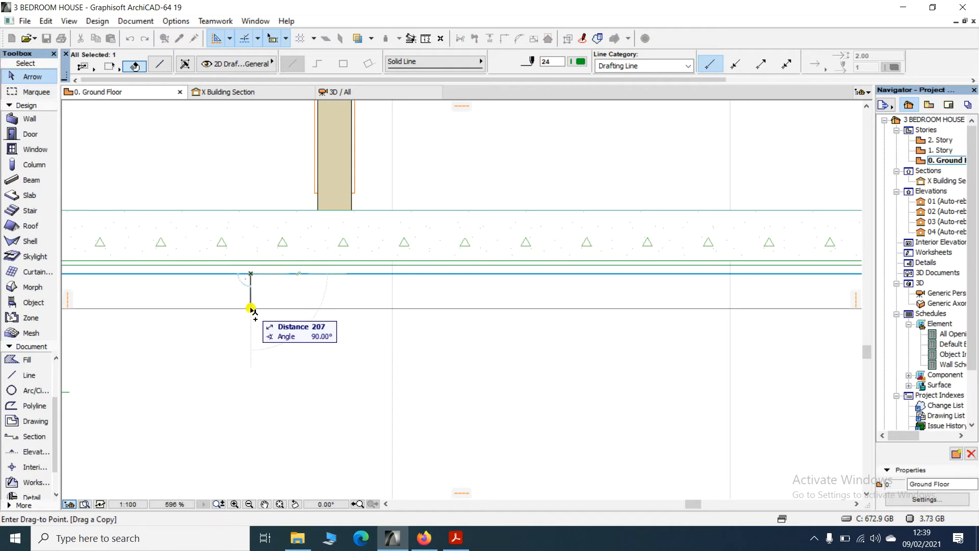
{"action": "type", "text": "2"}
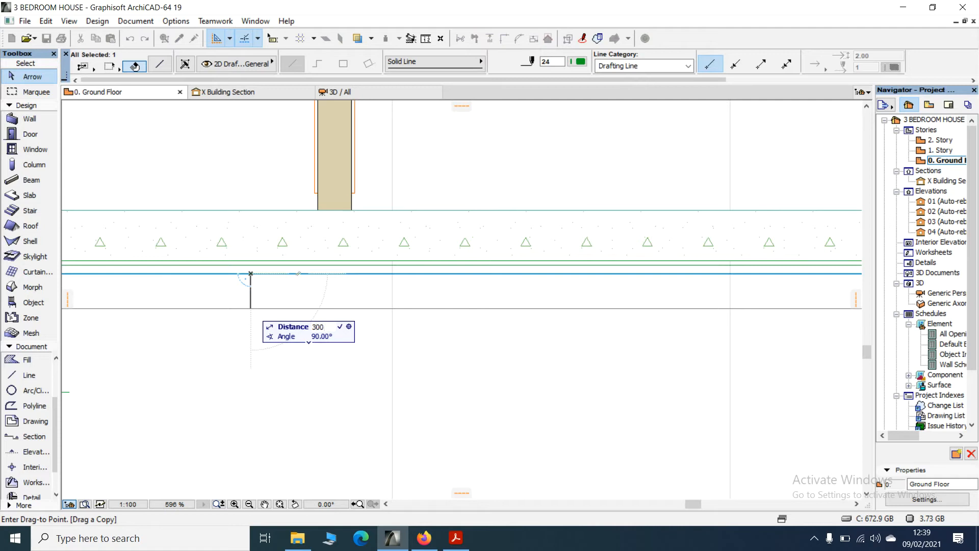
{"action": "key", "text": "Return"}
{"action": "scroll", "coordinate": [207, 267], "scroll_direction": "down", "scroll_amount": 2}
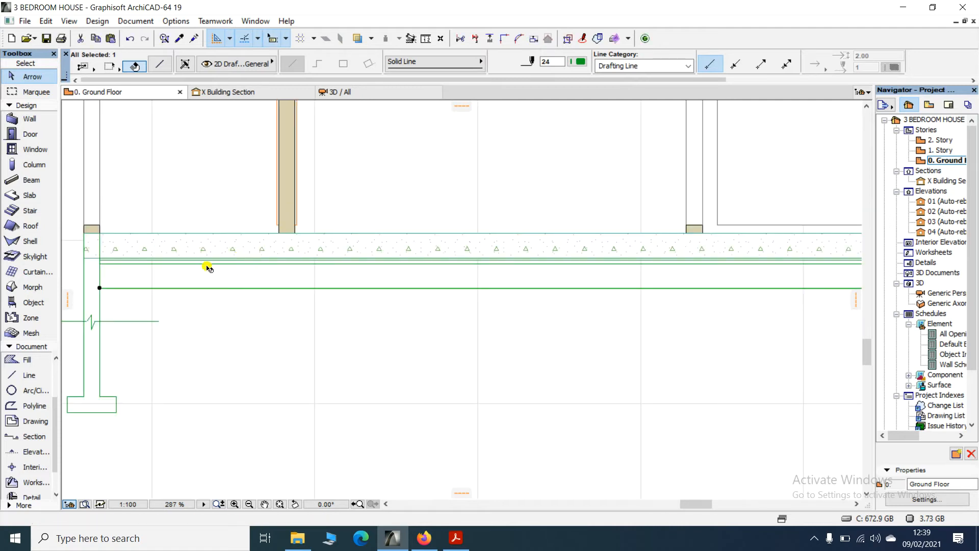
{"action": "scroll", "coordinate": [262, 239], "scroll_direction": "down", "scroll_amount": 3}
{"action": "scroll", "coordinate": [399, 209], "scroll_direction": "up", "scroll_amount": 2}
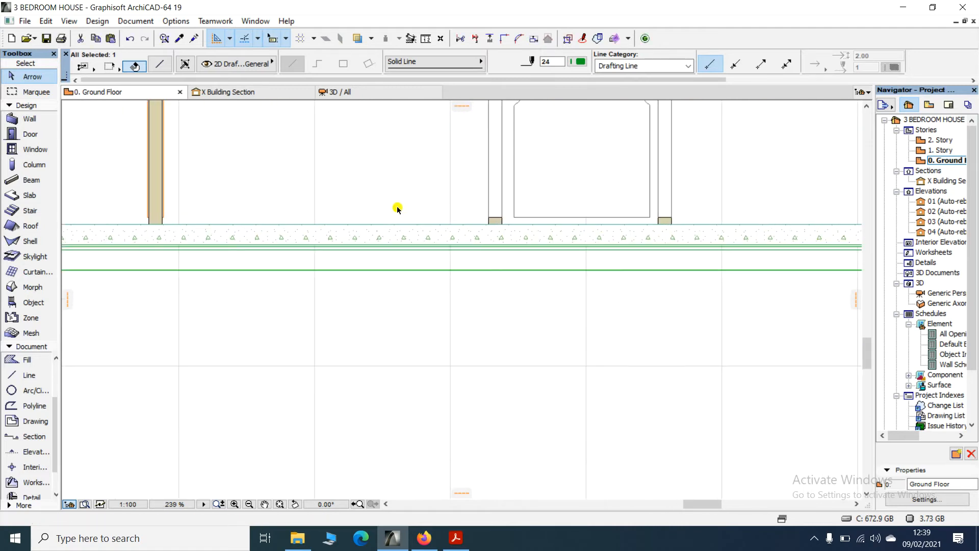
{"action": "scroll", "coordinate": [351, 329], "scroll_direction": "down", "scroll_amount": 2}
{"action": "left_click", "coordinate": [121, 389]}
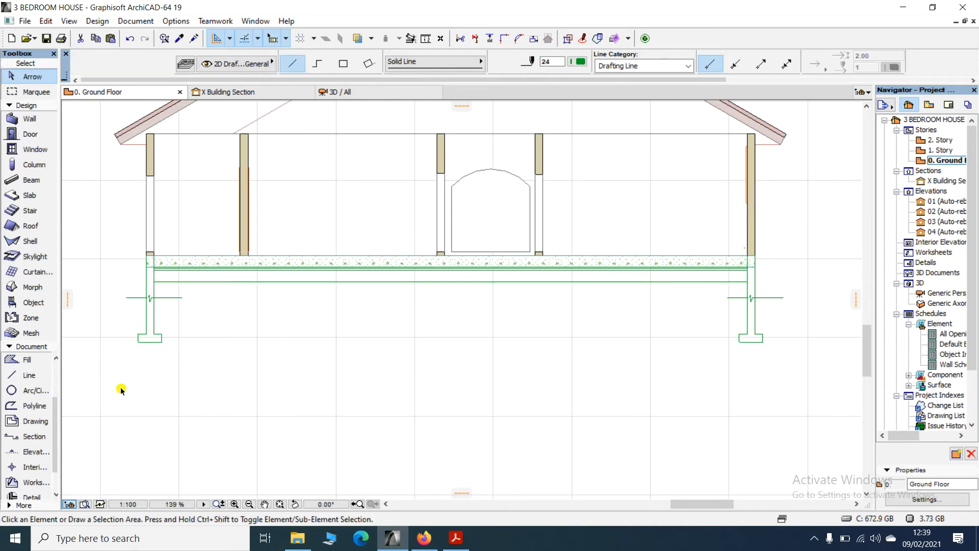
Fill the thin membrane strip directly beneath the slab with the 75 % solid fill.
{"action": "scroll", "coordinate": [197, 278], "scroll_direction": "up", "scroll_amount": 6}
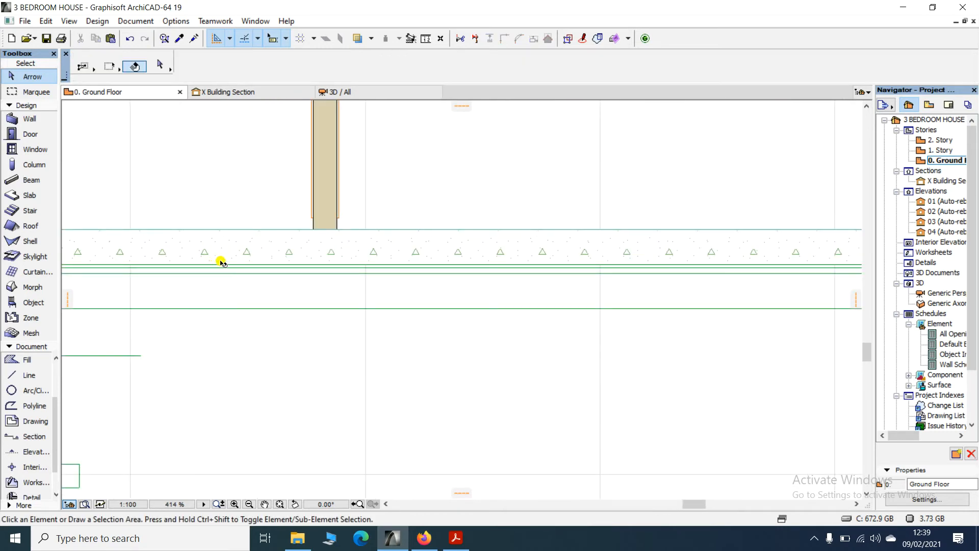
{"action": "scroll", "coordinate": [214, 265], "scroll_direction": "down", "scroll_amount": 2}
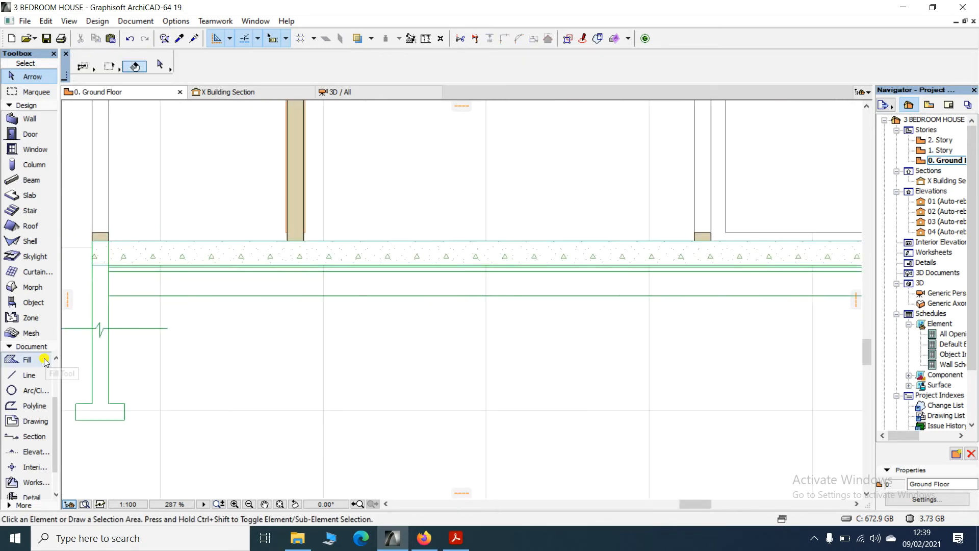
{"action": "left_click", "coordinate": [23, 359]}
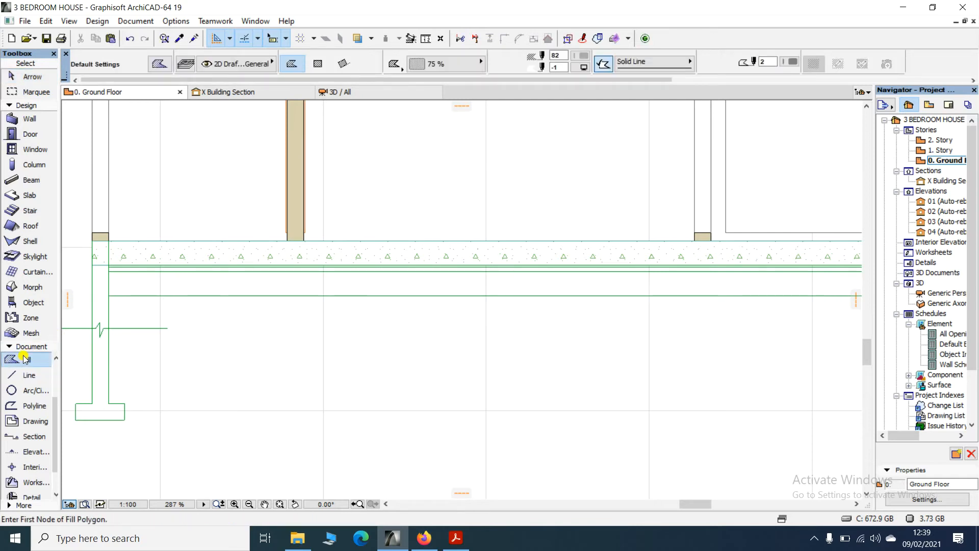
{"action": "double_click", "coordinate": [28, 360]}
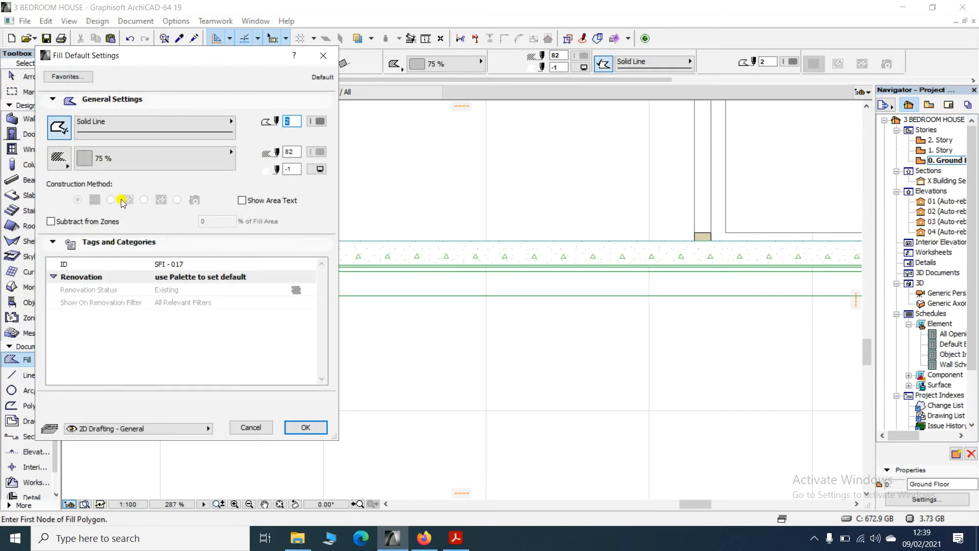
{"action": "left_click", "coordinate": [160, 169]}
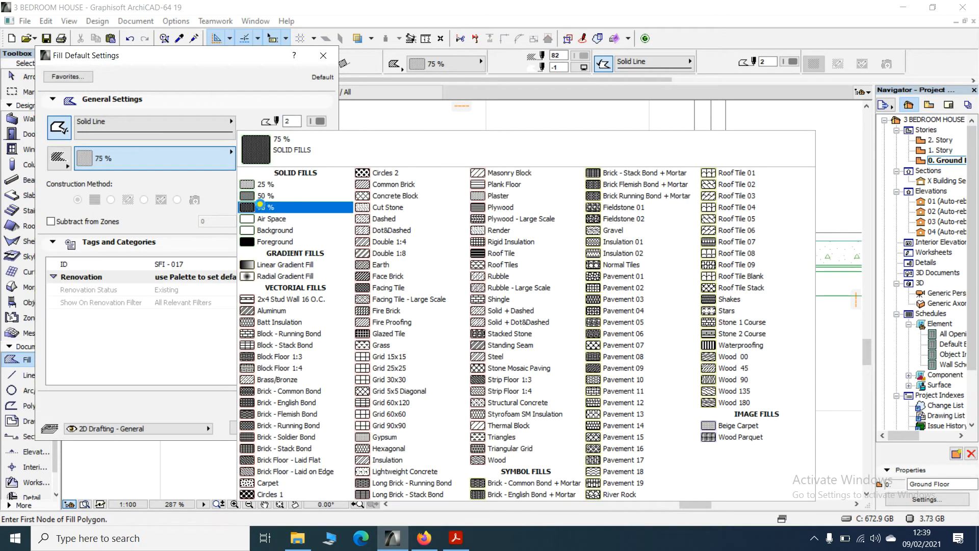
{"action": "left_click", "coordinate": [253, 206]}
{"action": "left_click", "coordinate": [305, 427]}
{"action": "scroll", "coordinate": [303, 264], "scroll_direction": "up", "scroll_amount": 10}
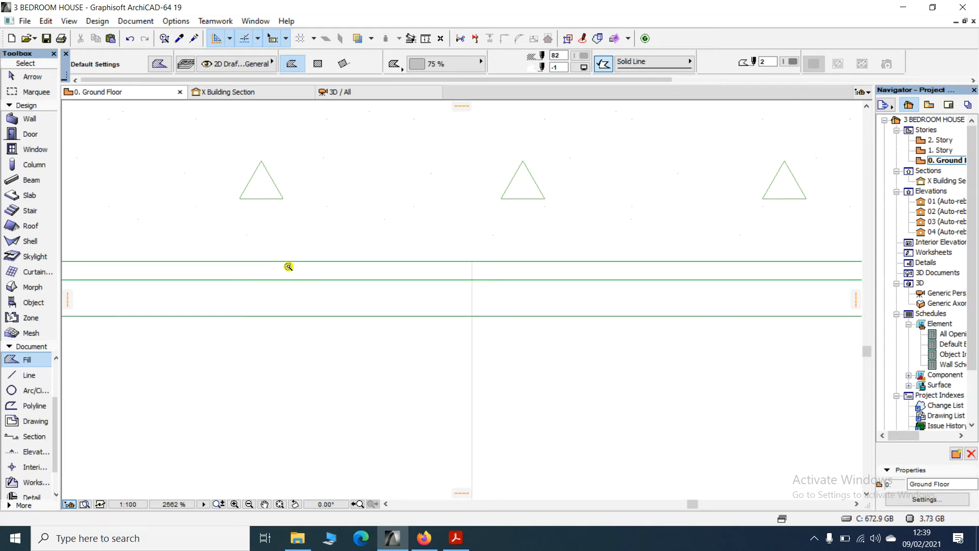
{"action": "scroll", "coordinate": [292, 258], "scroll_direction": "down", "scroll_amount": 2}
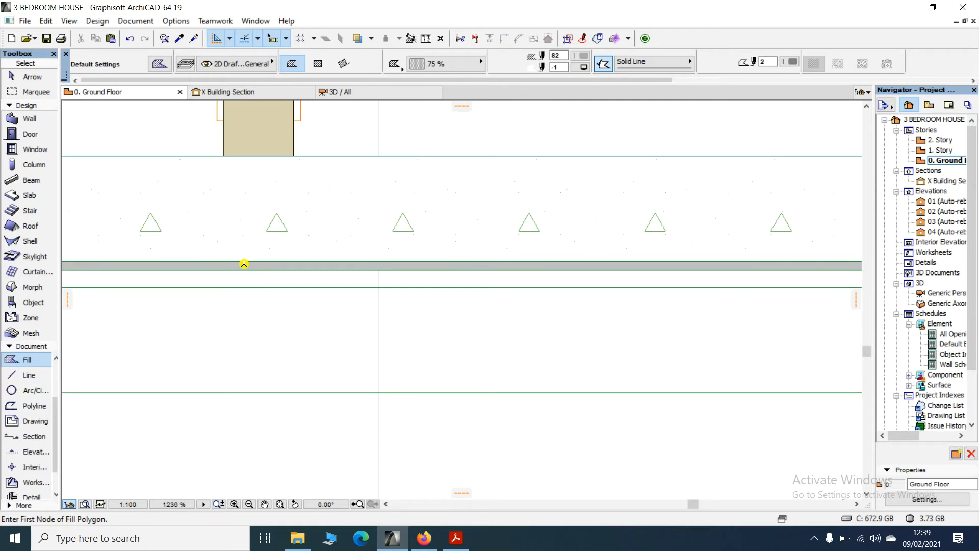
Fill the narrow layer beneath the grey membrane strip with the Gravel pattern.
{"action": "double_click", "coordinate": [28, 361]}
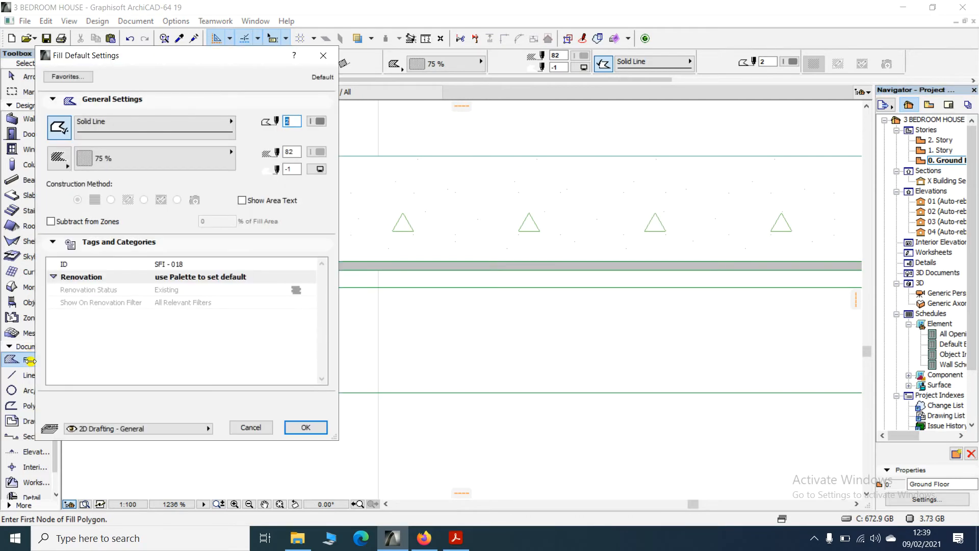
{"action": "left_click", "coordinate": [159, 162]}
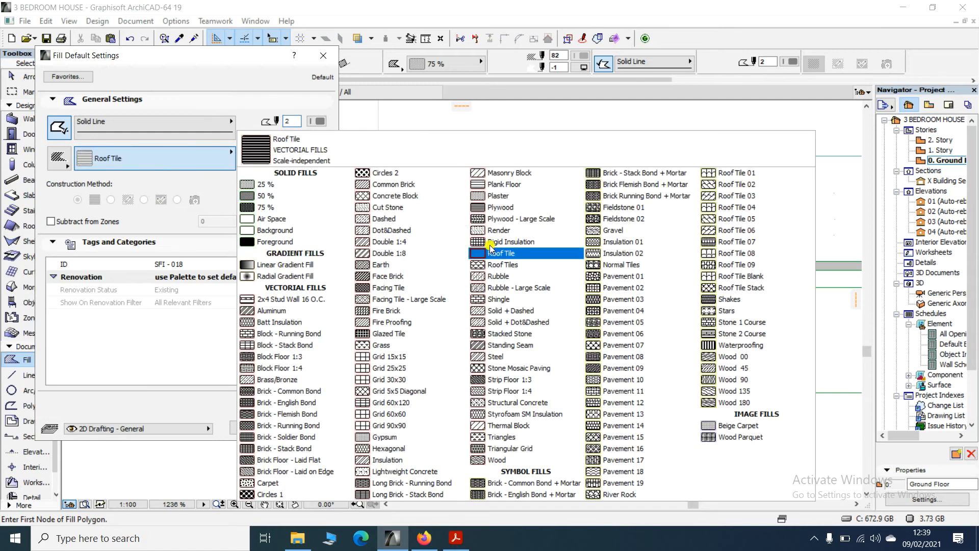
{"action": "left_click", "coordinate": [614, 230]}
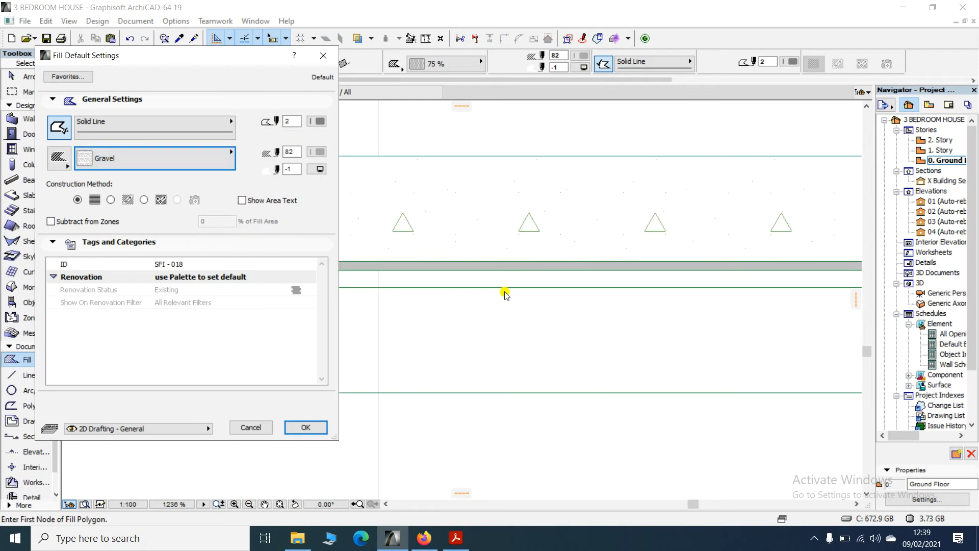
{"action": "left_click", "coordinate": [308, 427]}
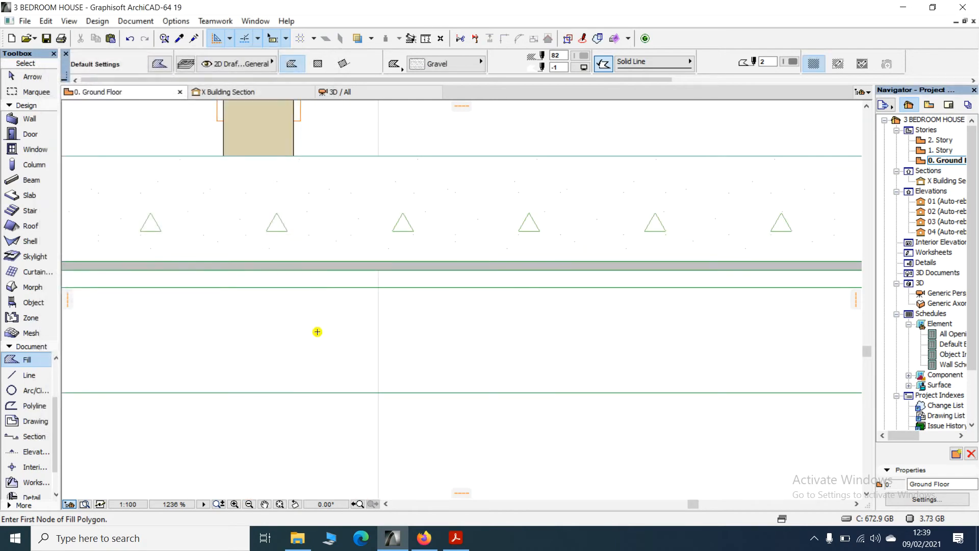
{"action": "left_click", "coordinate": [335, 282]}
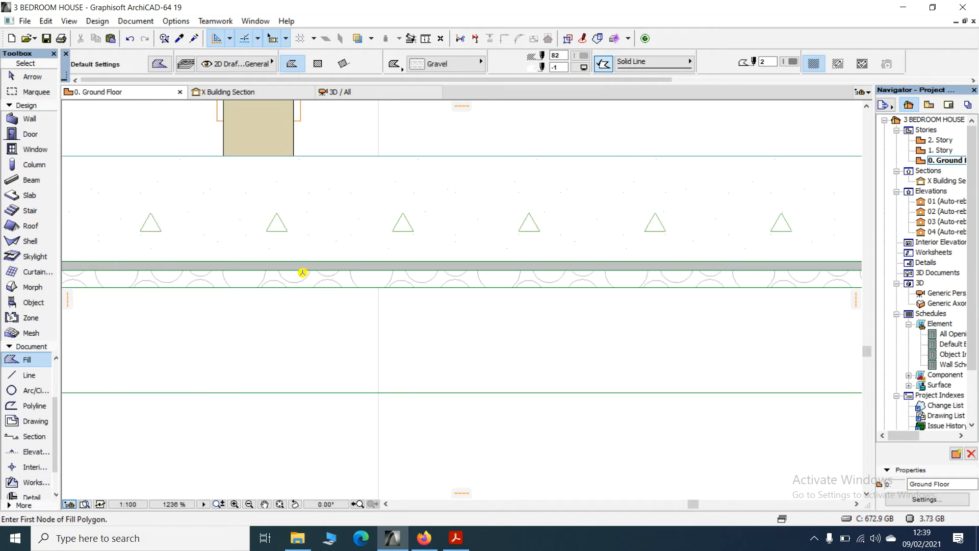
{"action": "scroll", "coordinate": [334, 263], "scroll_direction": "down", "scroll_amount": 3}
{"action": "scroll", "coordinate": [320, 280], "scroll_direction": "up", "scroll_amount": 3}
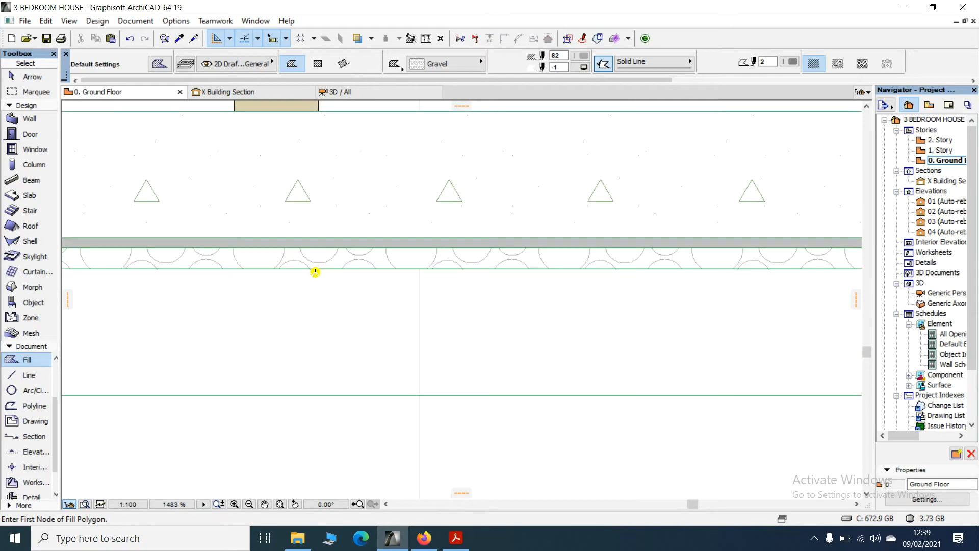
{"action": "scroll", "coordinate": [363, 257], "scroll_direction": "down", "scroll_amount": 2}
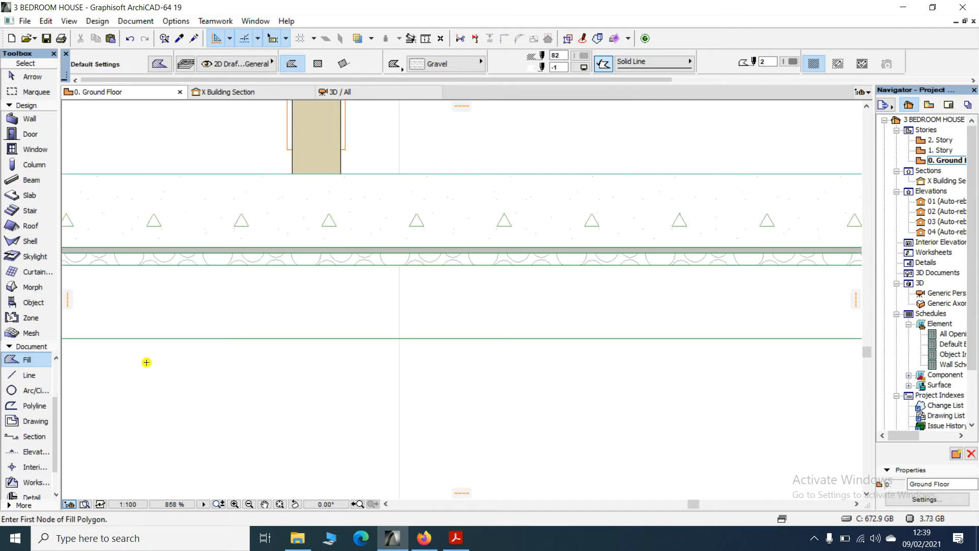
Fill the deep layer below the gravel with the Fieldstone 01 pattern.
{"action": "double_click", "coordinate": [29, 359]}
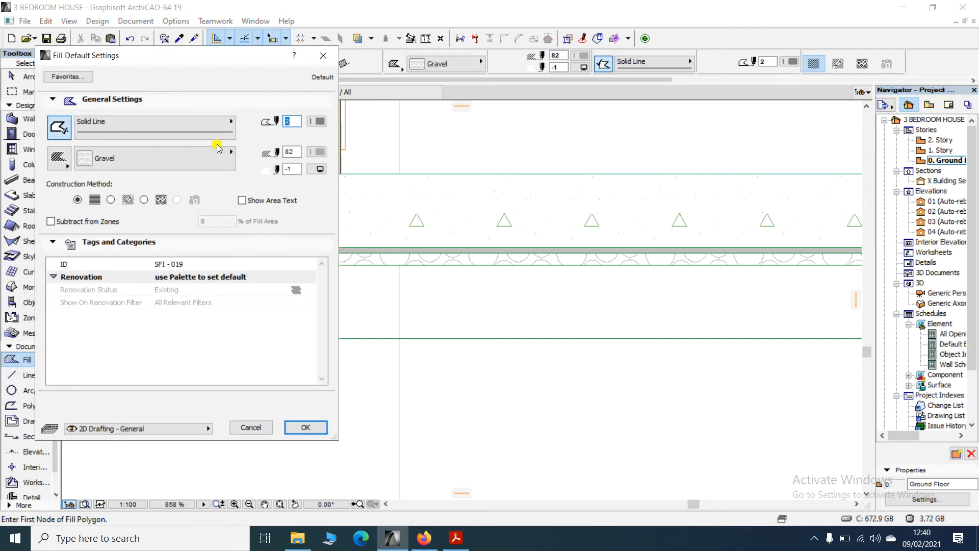
{"action": "left_click", "coordinate": [217, 165]}
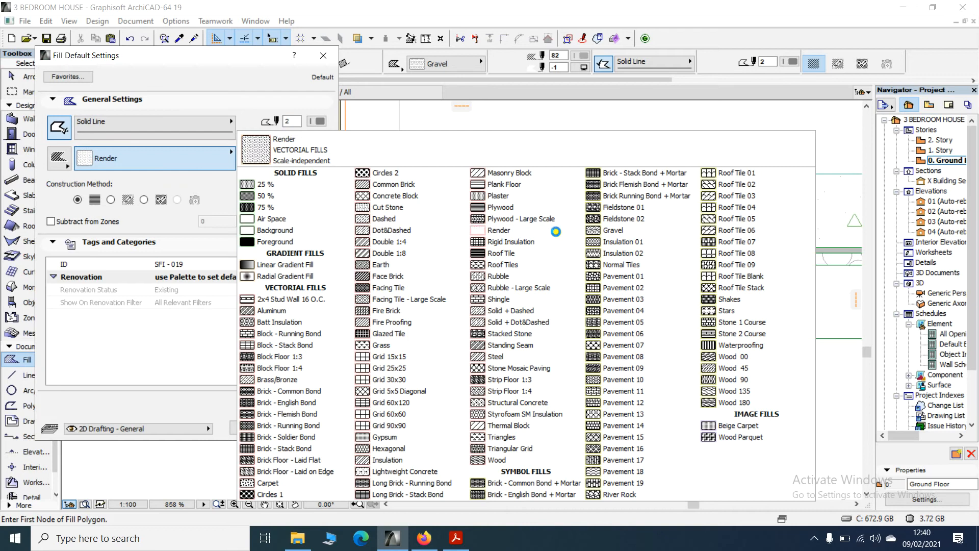
{"action": "left_click", "coordinate": [619, 209]}
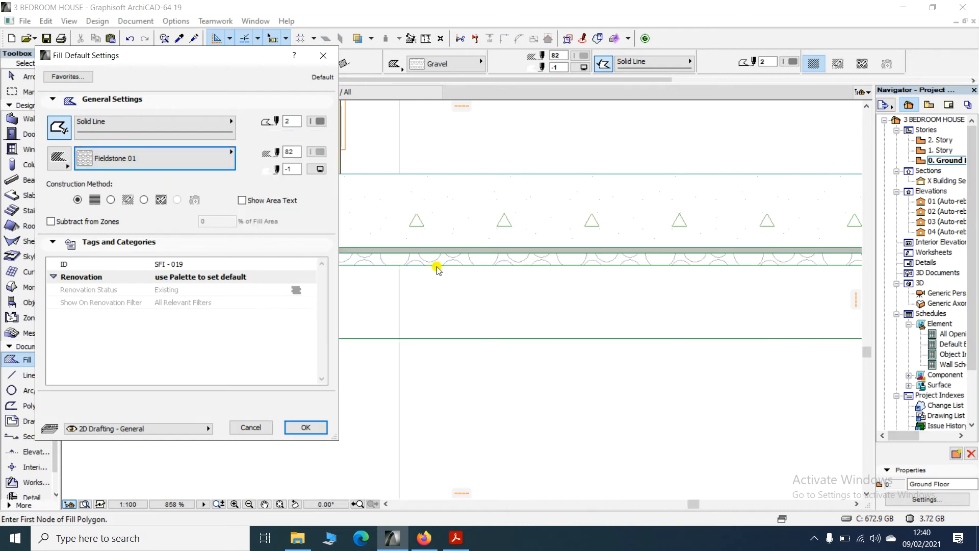
{"action": "left_click", "coordinate": [307, 427]}
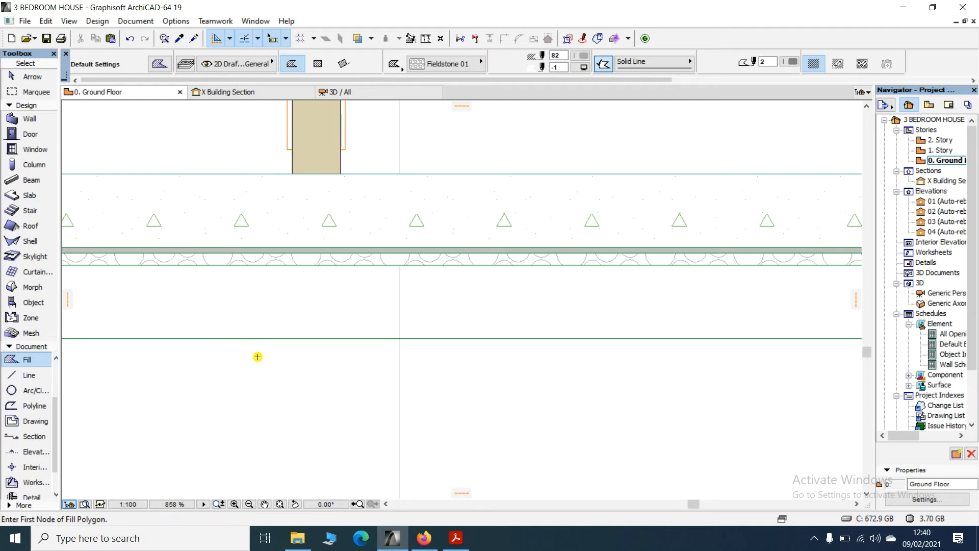
{"action": "scroll", "coordinate": [296, 311], "scroll_direction": "down", "scroll_amount": 6}
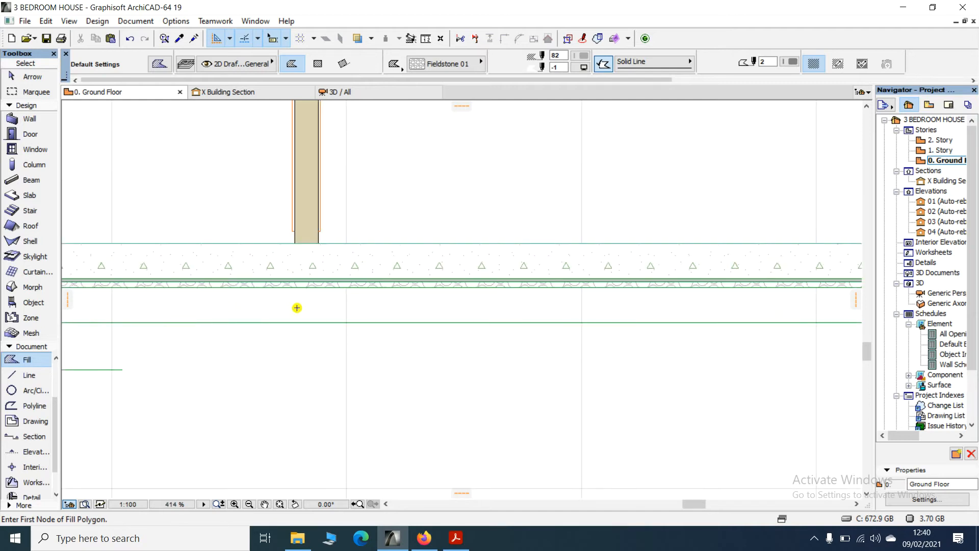
{"action": "scroll", "coordinate": [379, 300], "scroll_direction": "up", "scroll_amount": 2}
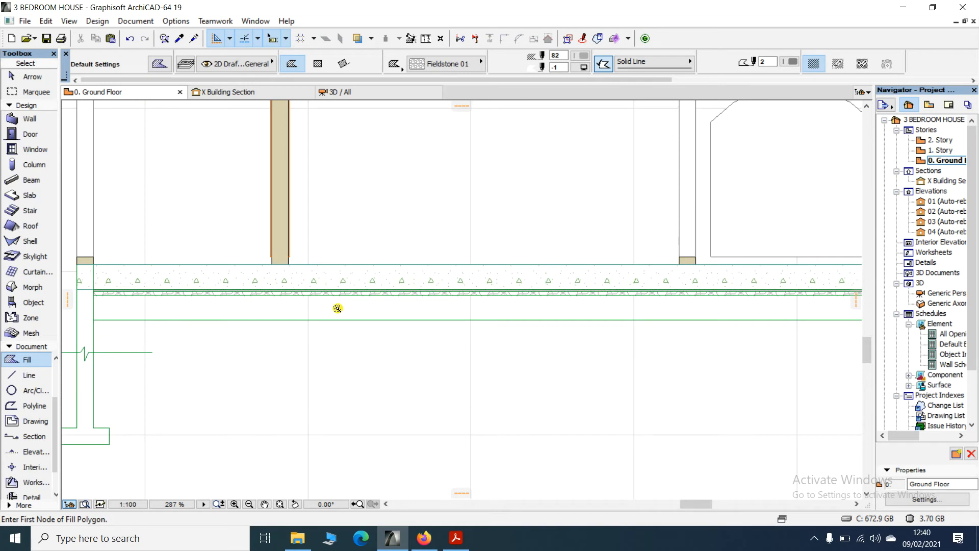
{"action": "left_click", "coordinate": [332, 310]}
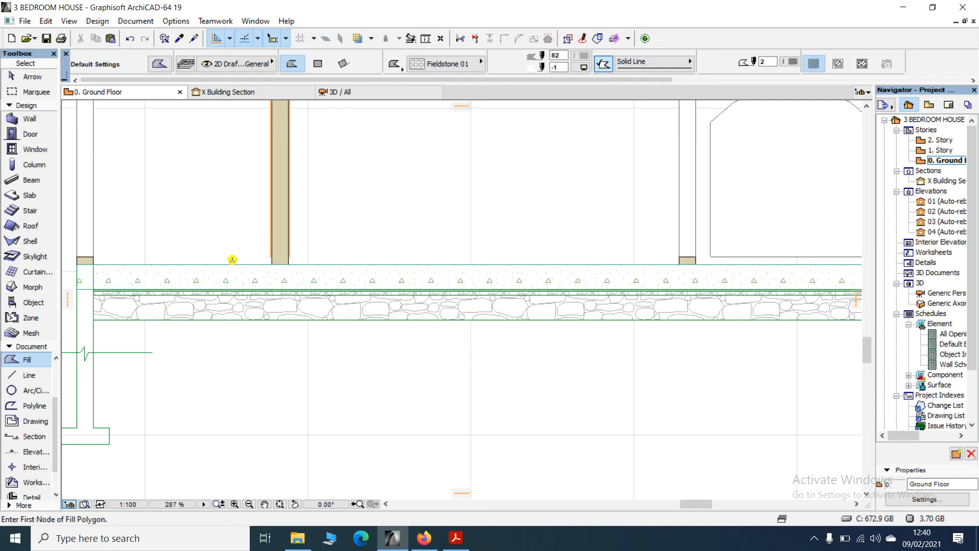
Examine the hatched slab, membrane, gravel and stone layers up close and across the whole section.
{"action": "scroll", "coordinate": [173, 250], "scroll_direction": "up", "scroll_amount": 3}
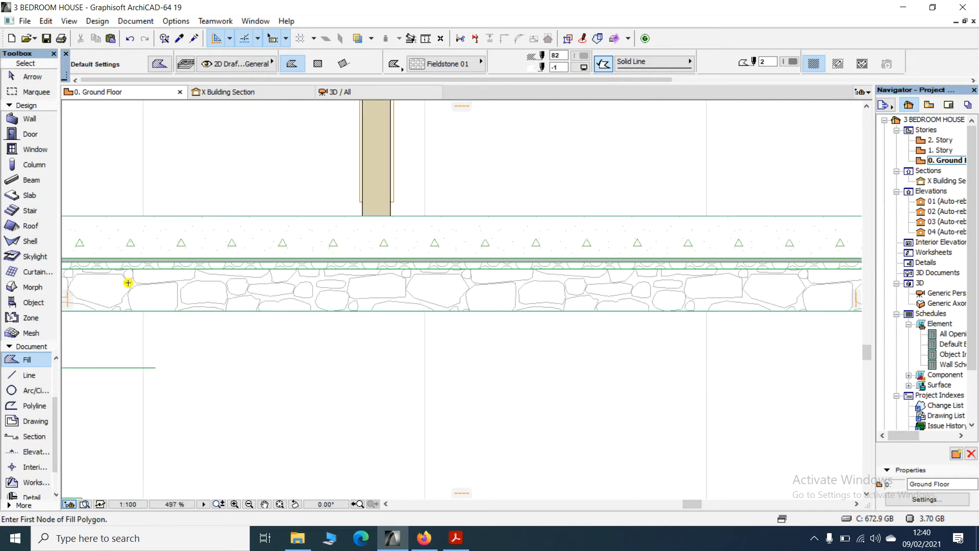
{"action": "scroll", "coordinate": [292, 304], "scroll_direction": "down", "scroll_amount": 2}
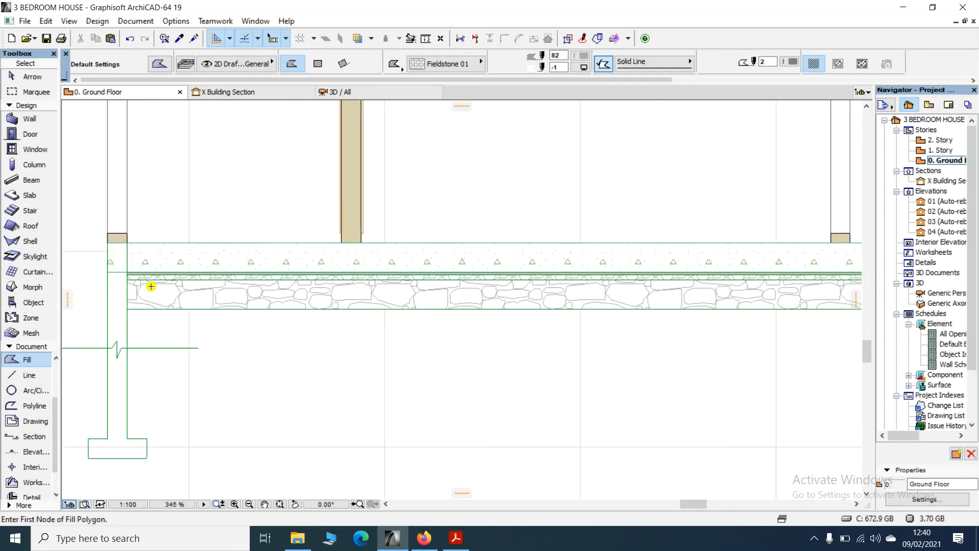
{"action": "scroll", "coordinate": [151, 287], "scroll_direction": "up", "scroll_amount": 2}
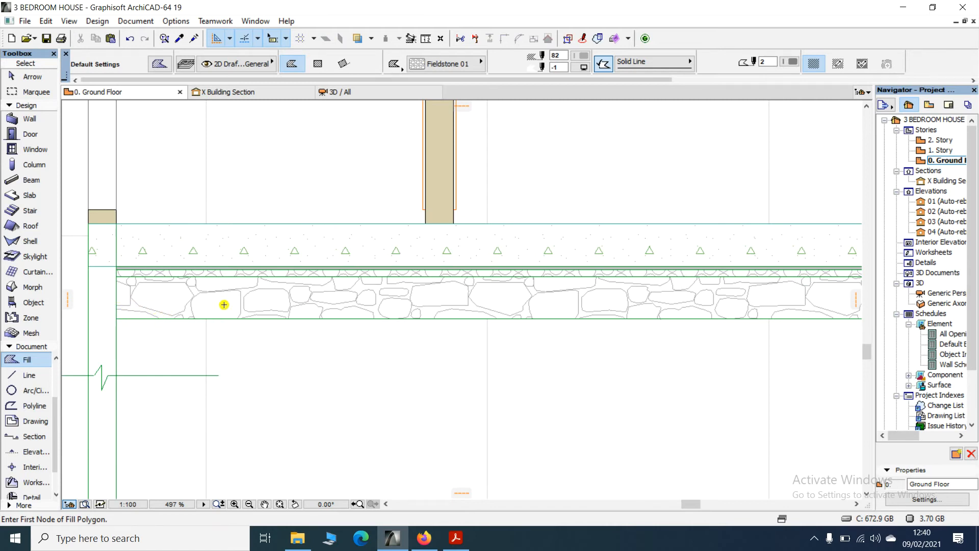
{"action": "scroll", "coordinate": [236, 295], "scroll_direction": "up", "scroll_amount": 2}
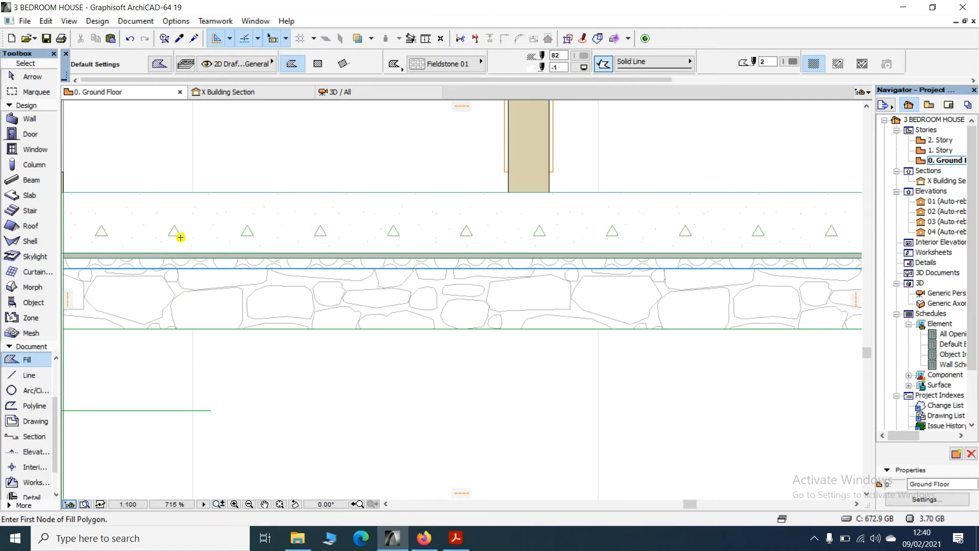
{"action": "scroll", "coordinate": [158, 267], "scroll_direction": "up", "scroll_amount": 2}
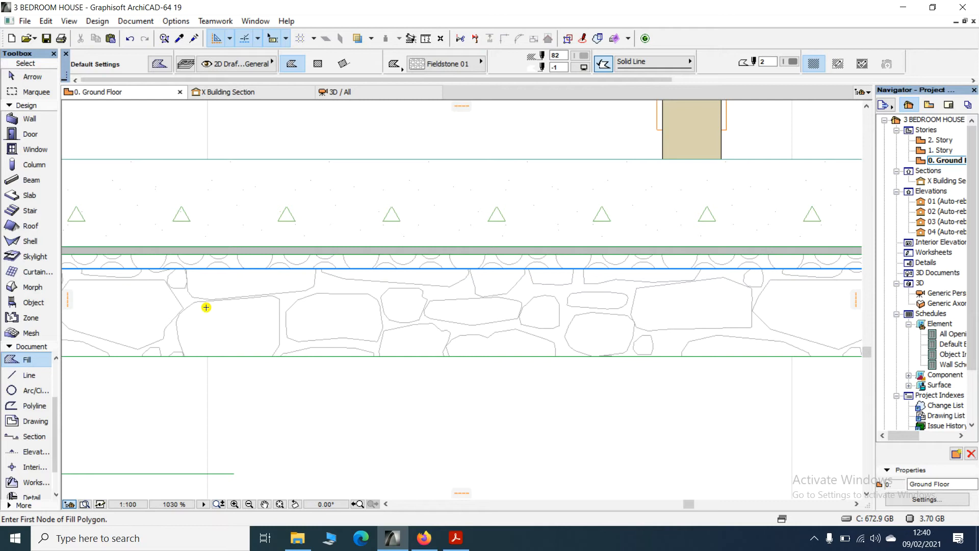
{"action": "scroll", "coordinate": [247, 267], "scroll_direction": "down", "scroll_amount": 2}
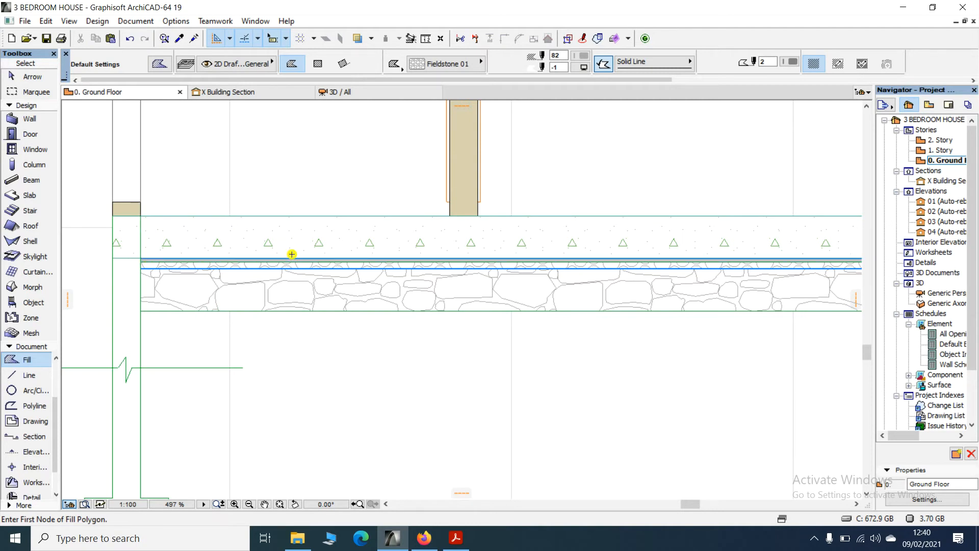
{"action": "scroll", "coordinate": [292, 249], "scroll_direction": "down", "scroll_amount": 4}
{"action": "scroll", "coordinate": [272, 246], "scroll_direction": "down", "scroll_amount": 3}
{"action": "scroll", "coordinate": [342, 224], "scroll_direction": "up", "scroll_amount": 1}
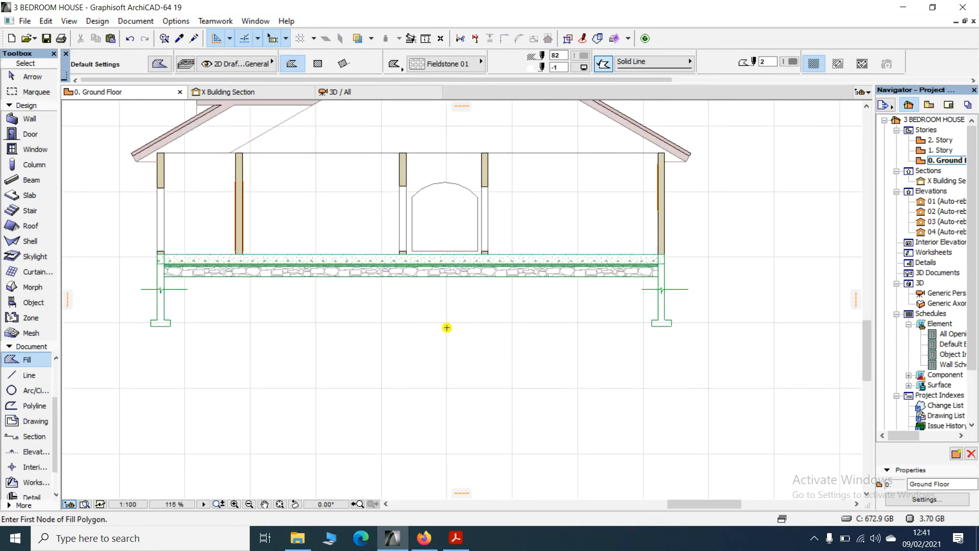
Draw a vertical solid line from the underside of the roof ridge down to the horizontal line at the wall tops.
{"action": "scroll", "coordinate": [446, 325], "scroll_direction": "down", "scroll_amount": 2}
{"action": "scroll", "coordinate": [444, 156], "scroll_direction": "up", "scroll_amount": 3}
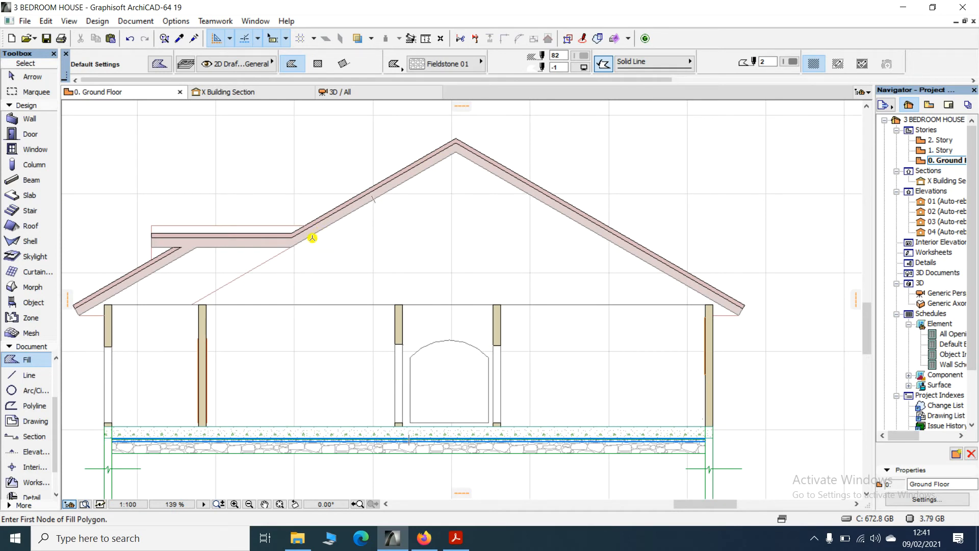
{"action": "left_click", "coordinate": [30, 375]}
{"action": "scroll", "coordinate": [466, 157], "scroll_direction": "up", "scroll_amount": 5}
{"action": "left_click", "coordinate": [442, 143]}
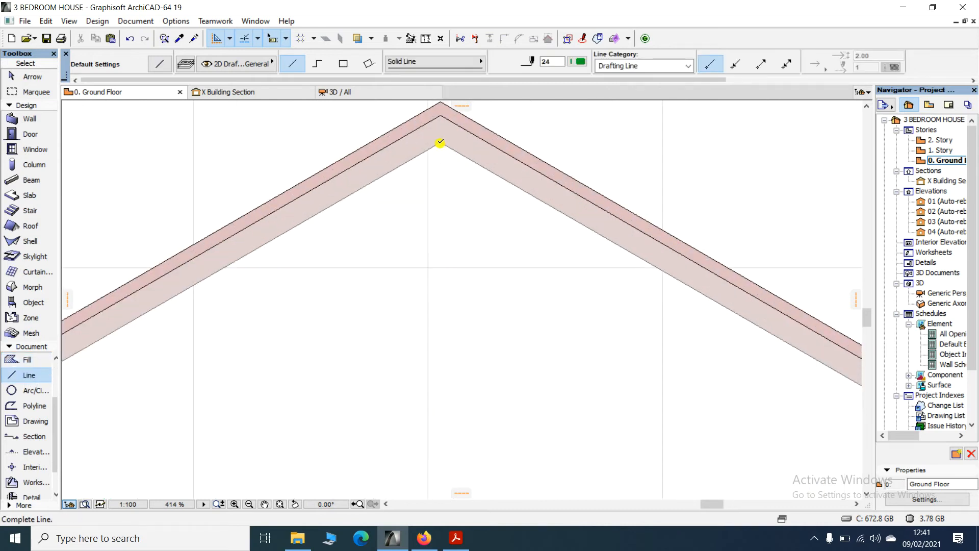
{"action": "scroll", "coordinate": [431, 163], "scroll_direction": "down", "scroll_amount": 5}
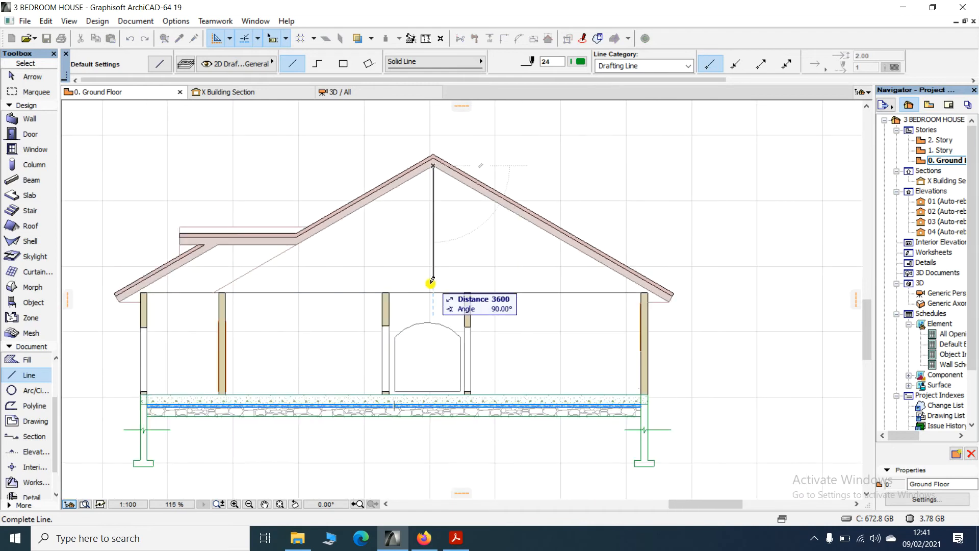
{"action": "scroll", "coordinate": [434, 285], "scroll_direction": "up", "scroll_amount": 3}
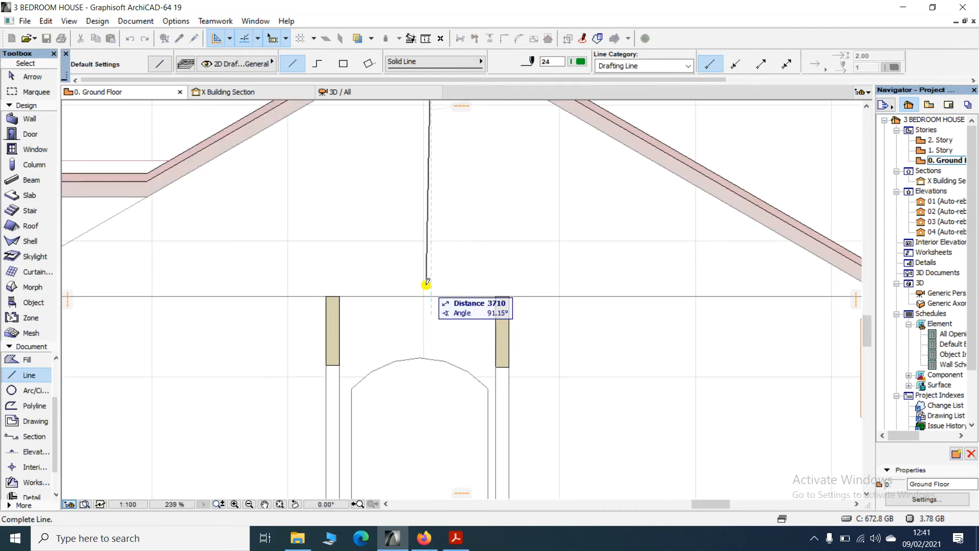
{"action": "left_click", "coordinate": [432, 294]}
{"action": "scroll", "coordinate": [435, 230], "scroll_direction": "down", "scroll_amount": 3}
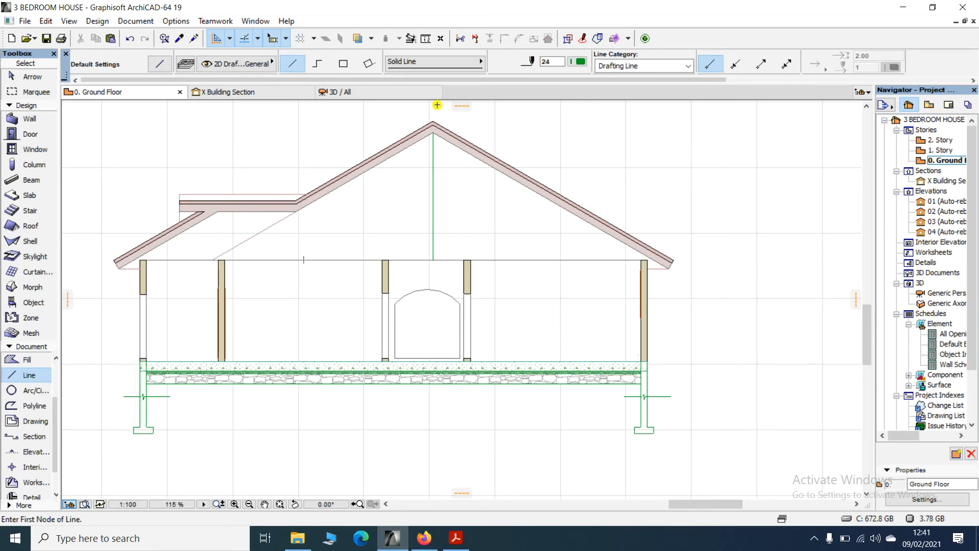
Copy the vertical line under the ridge 25 mm to the left.
{"action": "scroll", "coordinate": [433, 122], "scroll_direction": "up", "scroll_amount": 4}
{"action": "scroll", "coordinate": [431, 144], "scroll_direction": "down", "scroll_amount": 2}
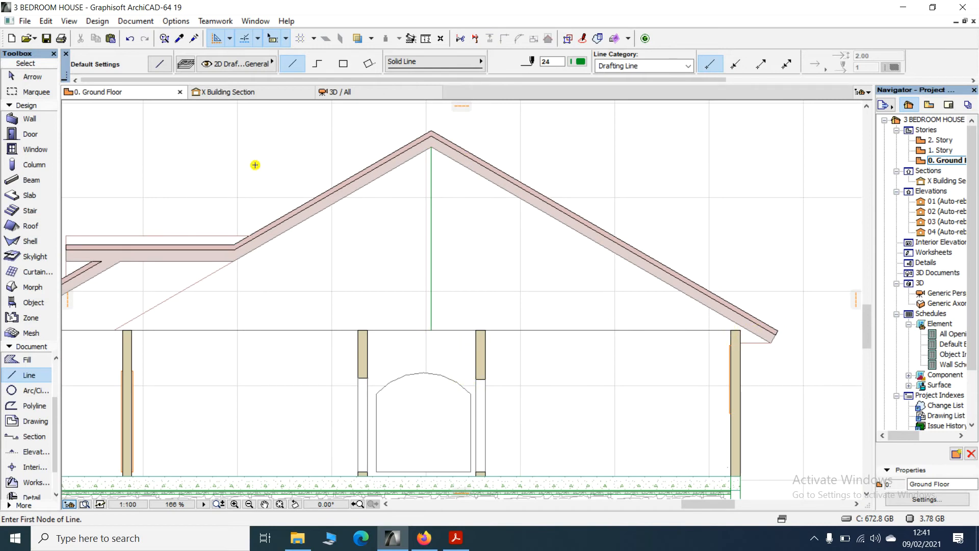
{"action": "left_click", "coordinate": [29, 76]}
{"action": "scroll", "coordinate": [436, 137], "scroll_direction": "up", "scroll_amount": 3}
{"action": "left_click", "coordinate": [426, 208]}
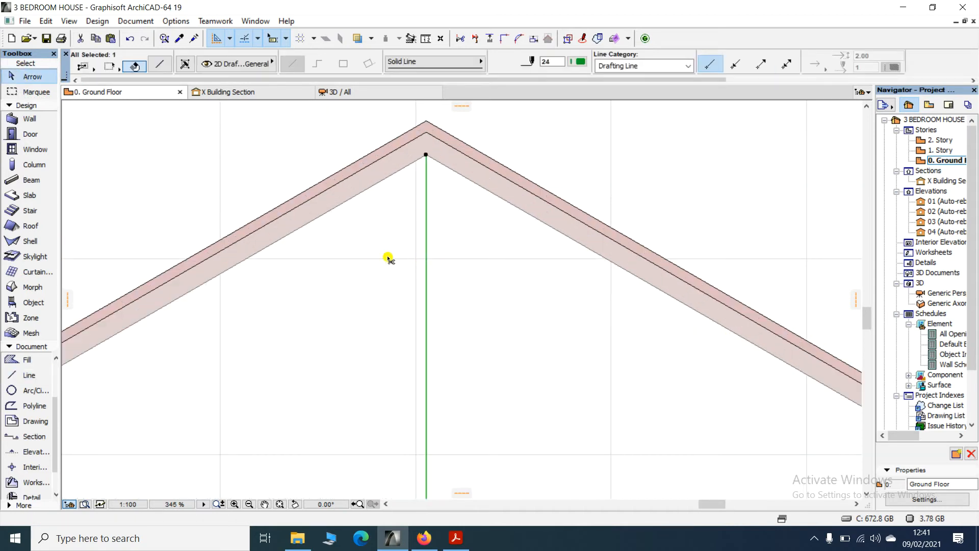
{"action": "key", "text": "ctrl+shift+d"}
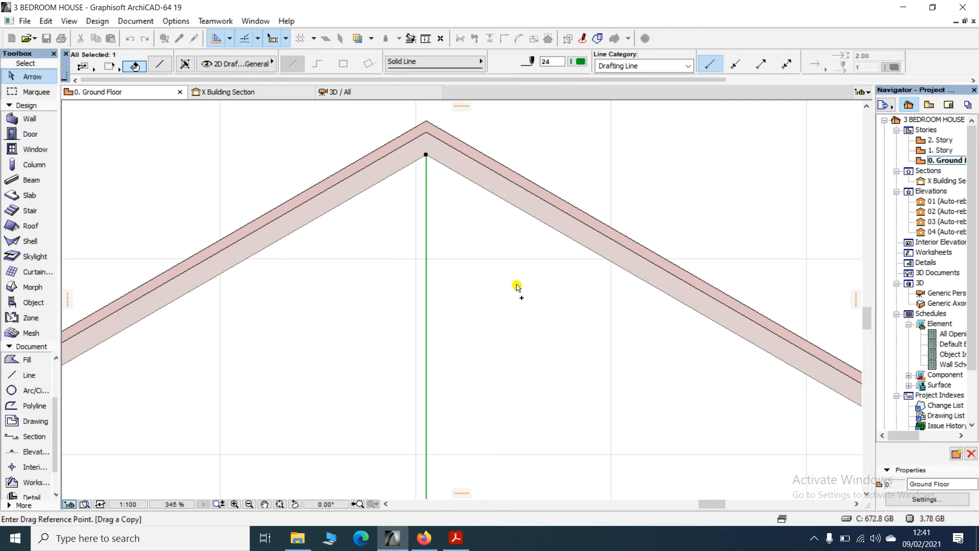
{"action": "left_click", "coordinate": [425, 267]}
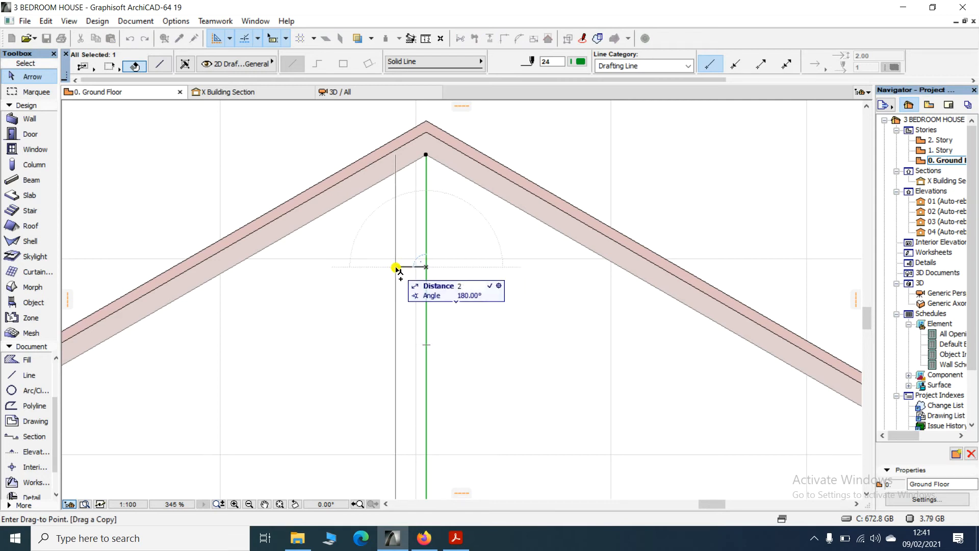
{"action": "type", "text": "25"}
{"action": "key", "text": "Return"}
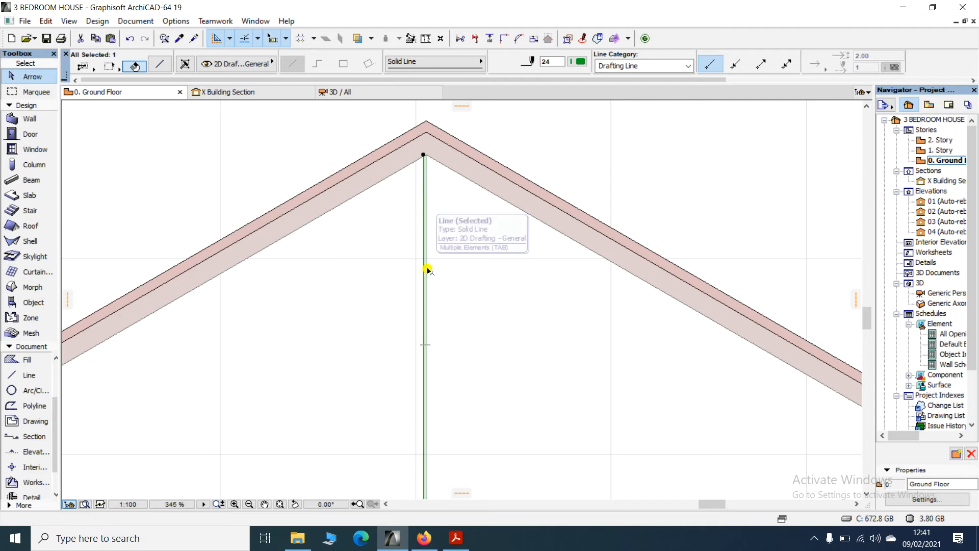
Copy the central vertical line under the ridge 25 mm to the right, and deselect the copy.
{"action": "scroll", "coordinate": [465, 262], "scroll_direction": "up", "scroll_amount": 2}
{"action": "left_click", "coordinate": [407, 243]}
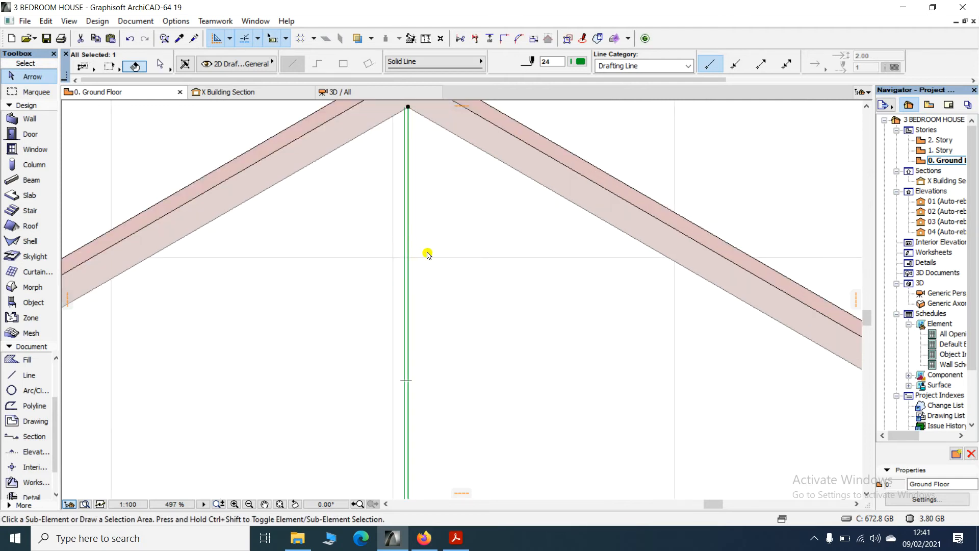
{"action": "key", "text": "ctrl+alt+d"}
{"action": "left_click", "coordinate": [407, 257]}
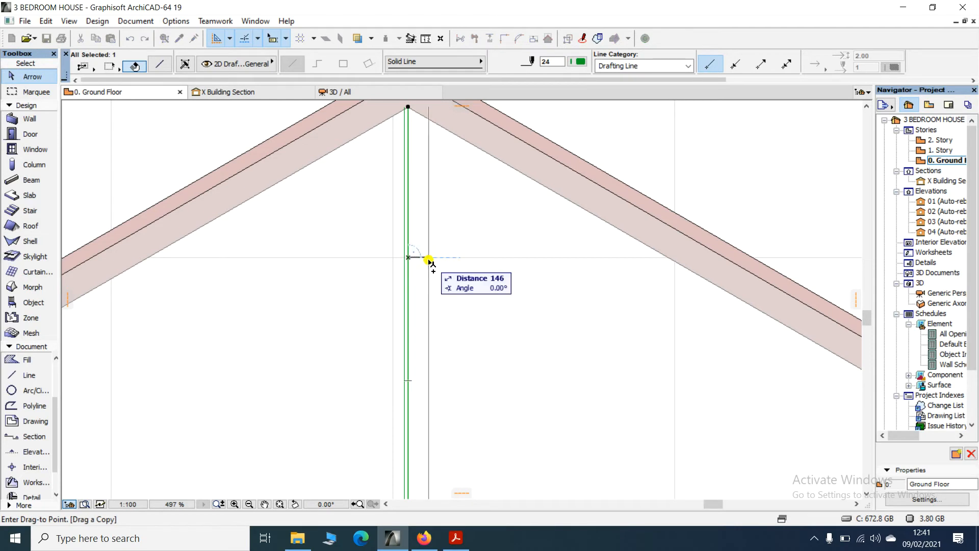
{"action": "type", "text": "25"}
{"action": "key", "text": "Return"}
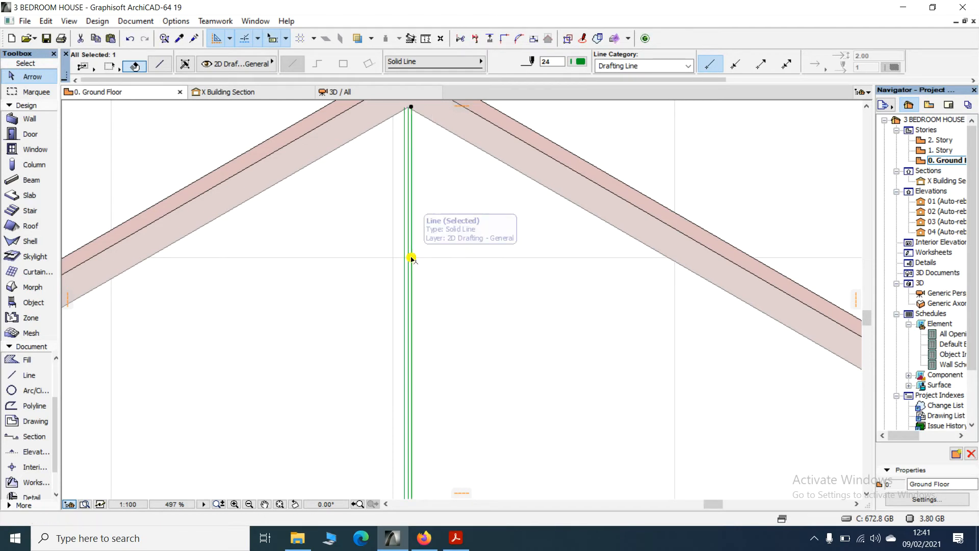
{"action": "left_click", "coordinate": [329, 219]}
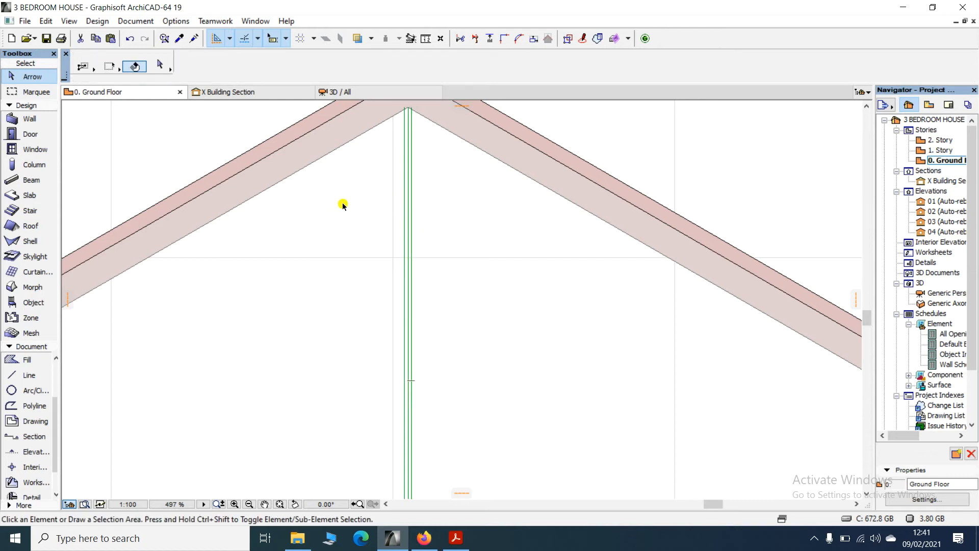
Copy the two outer vertical lines under the ridge 1600 mm to the left along the line at the wall tops.
{"action": "scroll", "coordinate": [389, 170], "scroll_direction": "down", "scroll_amount": 2}
{"action": "scroll", "coordinate": [408, 201], "scroll_direction": "up", "scroll_amount": 3}
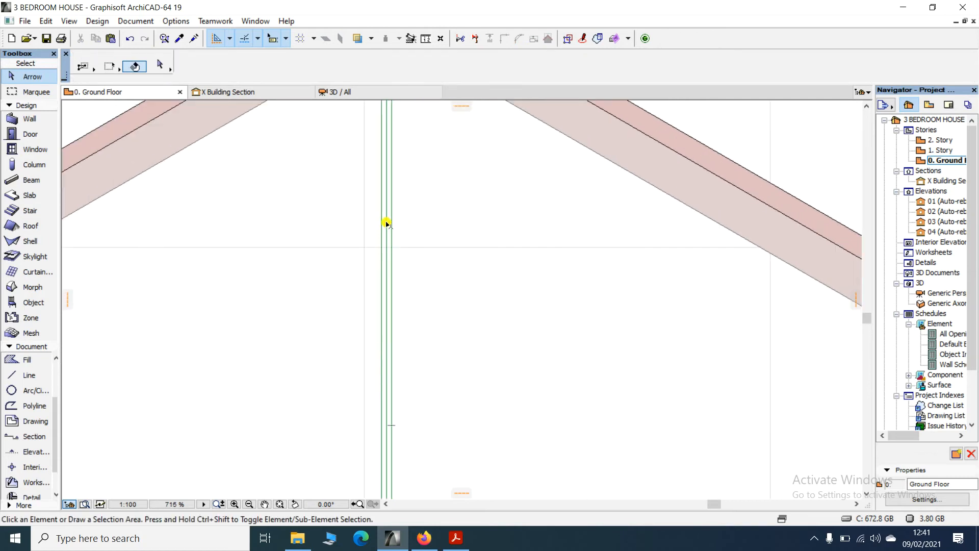
{"action": "scroll", "coordinate": [384, 245], "scroll_direction": "down", "scroll_amount": 3}
{"action": "scroll", "coordinate": [382, 262], "scroll_direction": "up", "scroll_amount": 5}
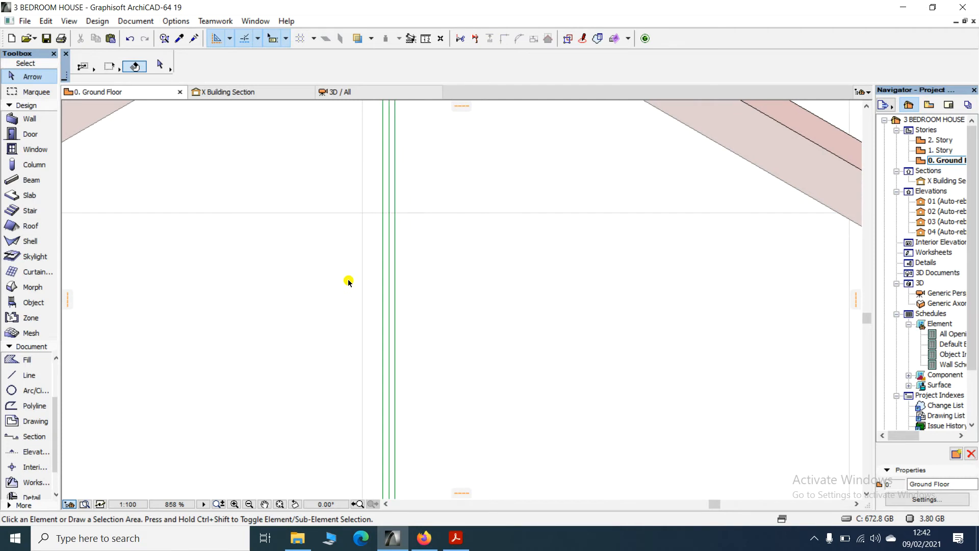
{"action": "left_click", "coordinate": [382, 277]}
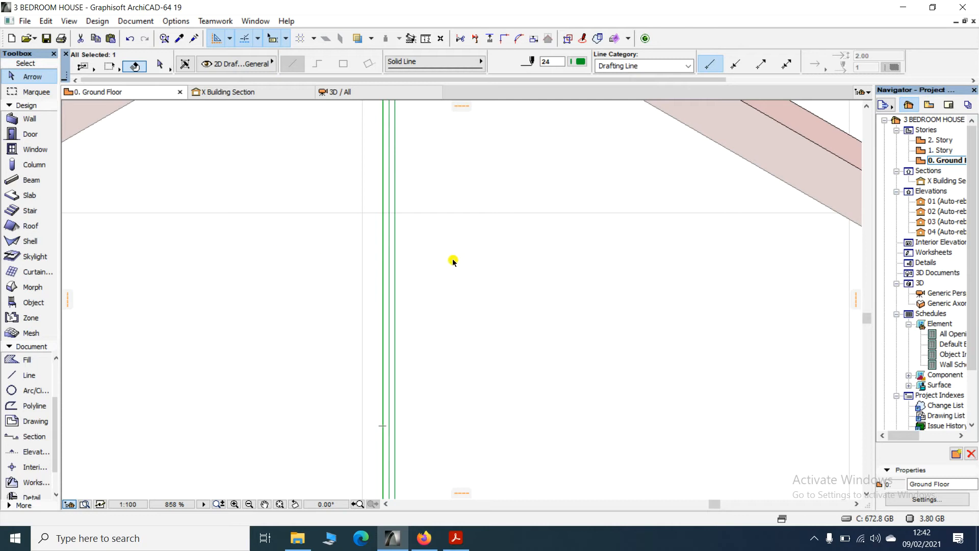
{"action": "left_click", "coordinate": [396, 275], "text": "shift"}
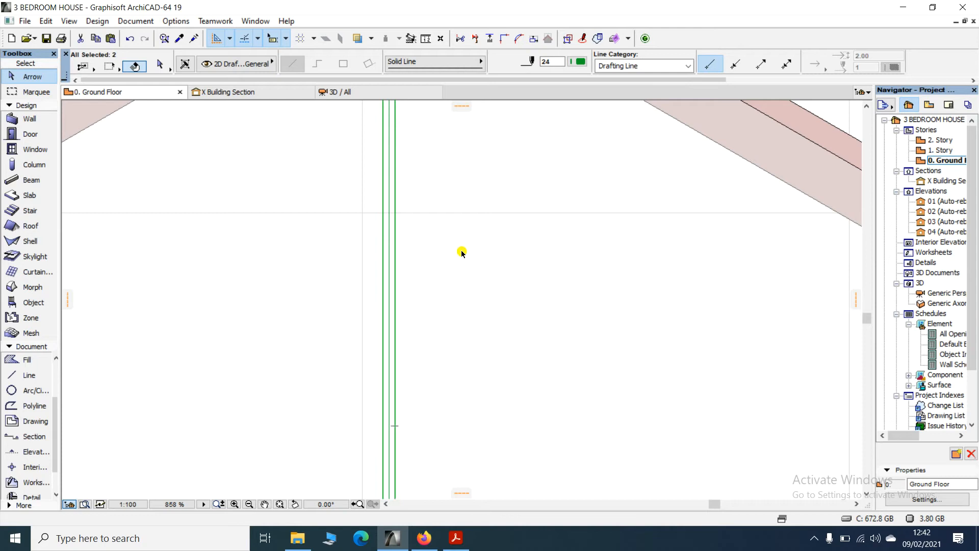
{"action": "scroll", "coordinate": [430, 277], "scroll_direction": "down", "scroll_amount": 5}
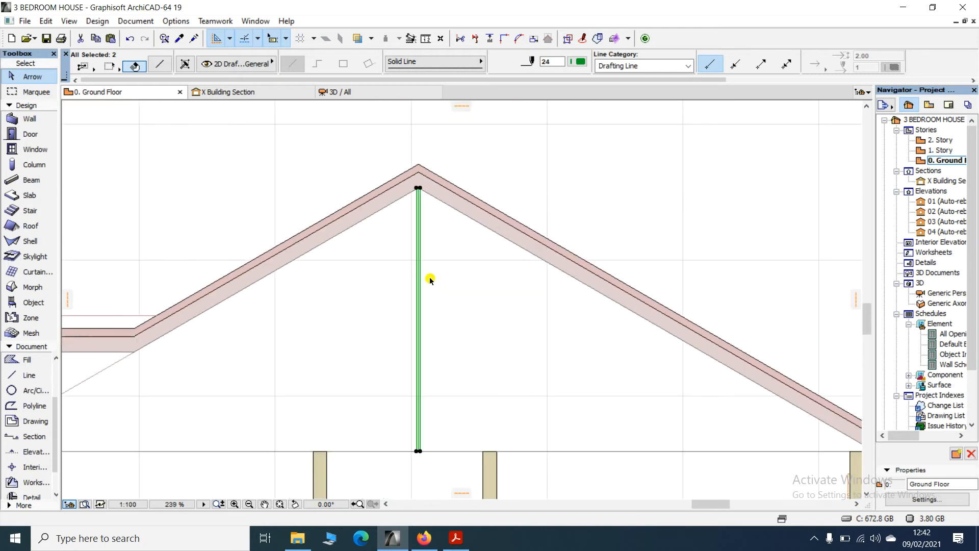
{"action": "scroll", "coordinate": [403, 200], "scroll_direction": "up", "scroll_amount": 3}
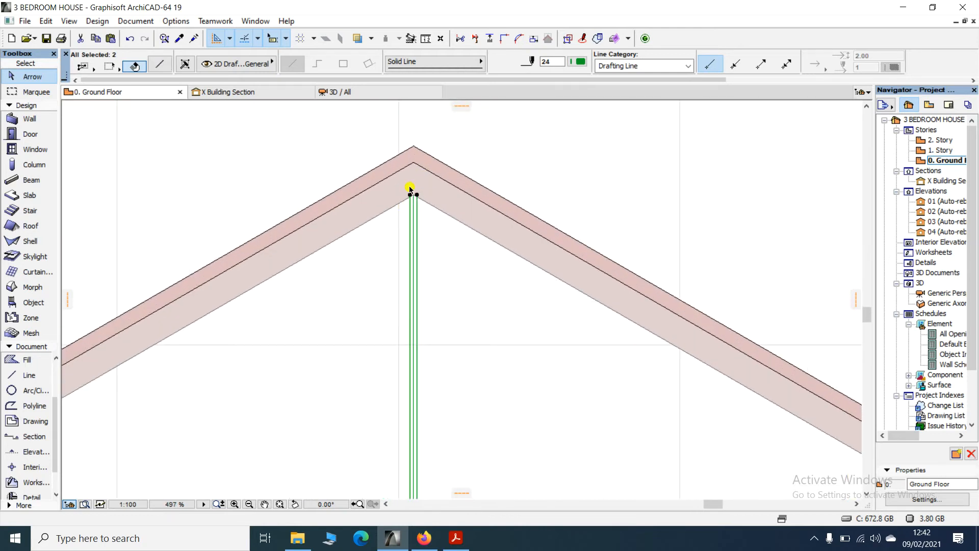
{"action": "scroll", "coordinate": [405, 154], "scroll_direction": "down", "scroll_amount": 2}
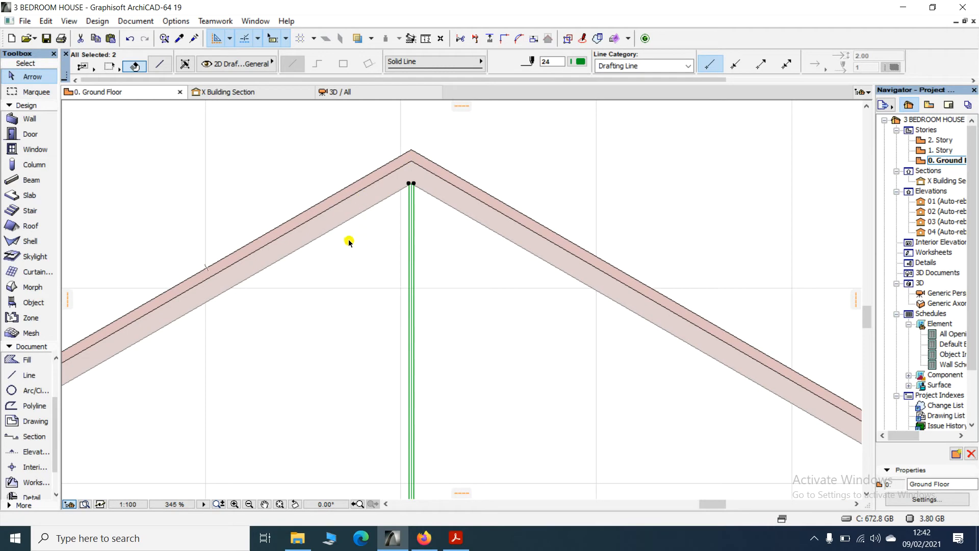
{"action": "key", "text": "ctrl+d"}
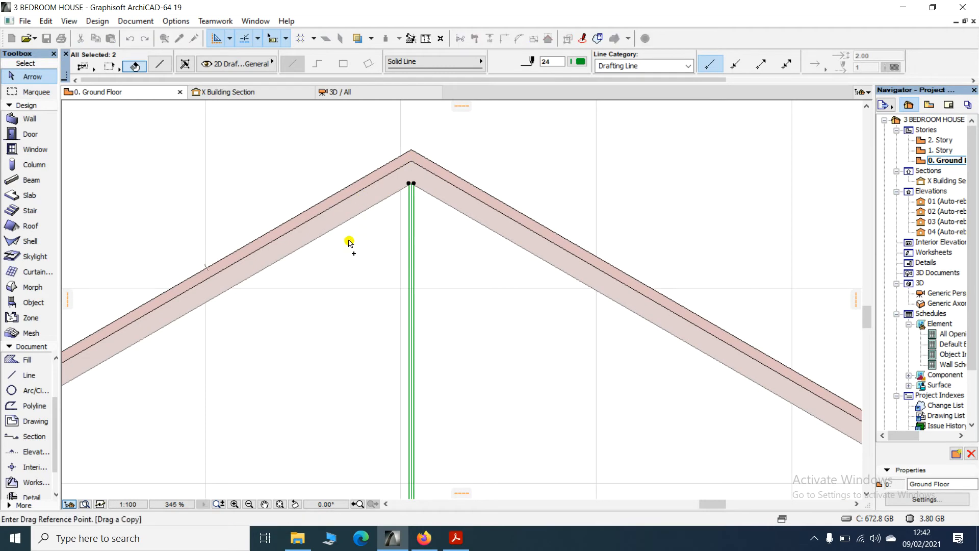
{"action": "scroll", "coordinate": [326, 135], "scroll_direction": "down", "scroll_amount": 2}
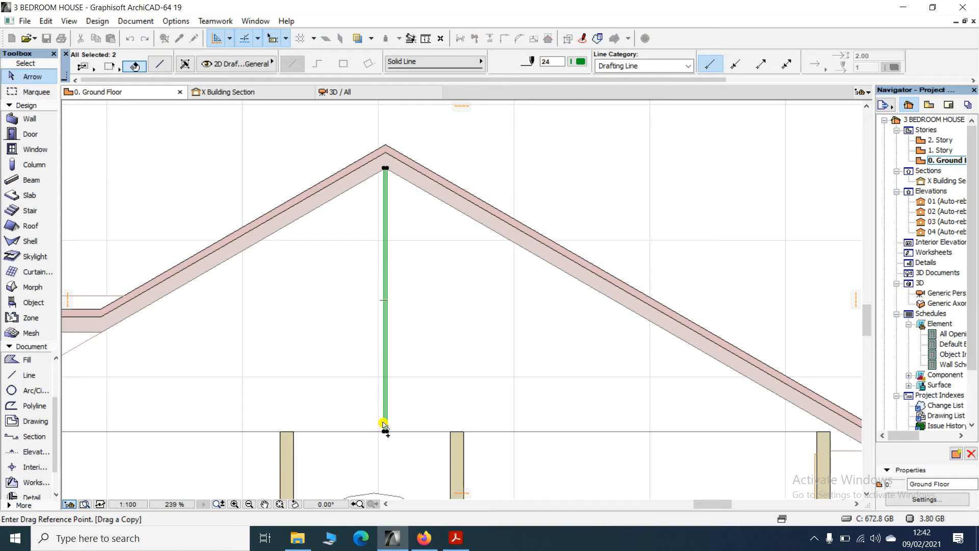
{"action": "left_click", "coordinate": [384, 424]}
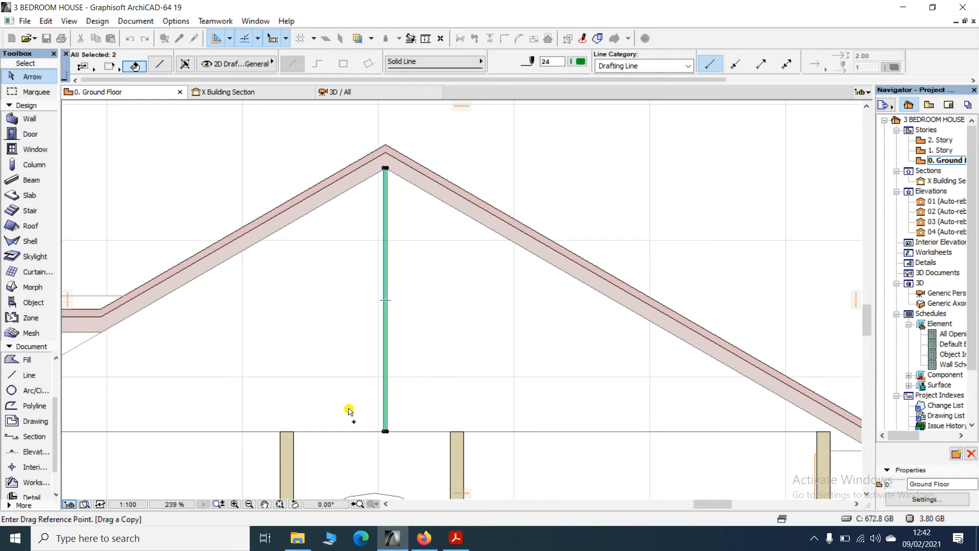
{"action": "scroll", "coordinate": [382, 448], "scroll_direction": "up", "scroll_amount": 4}
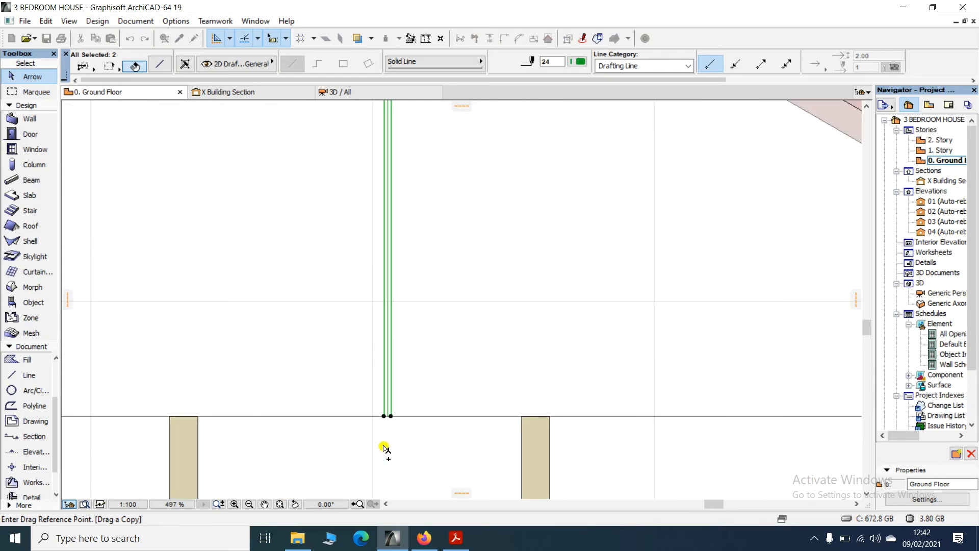
{"action": "left_click", "coordinate": [384, 416]}
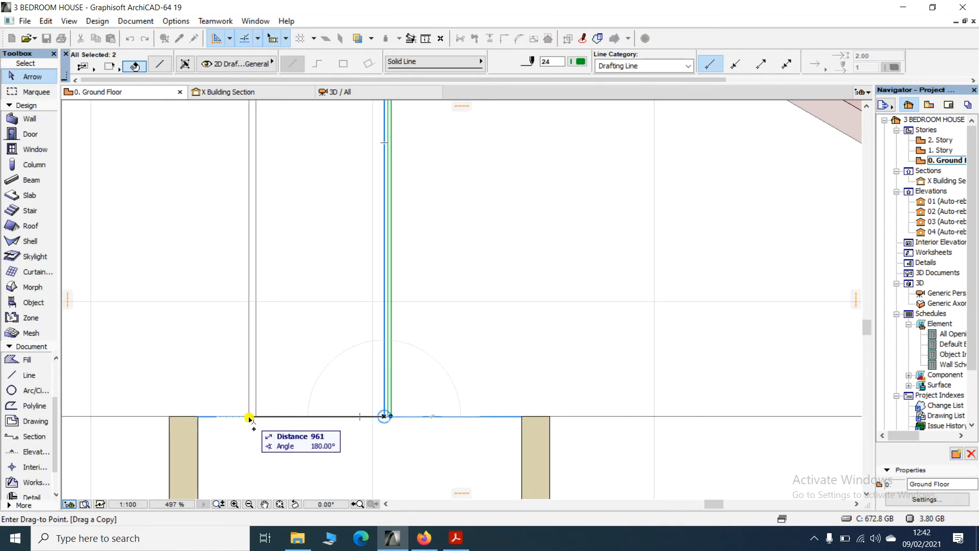
{"action": "type", "text": "160"}
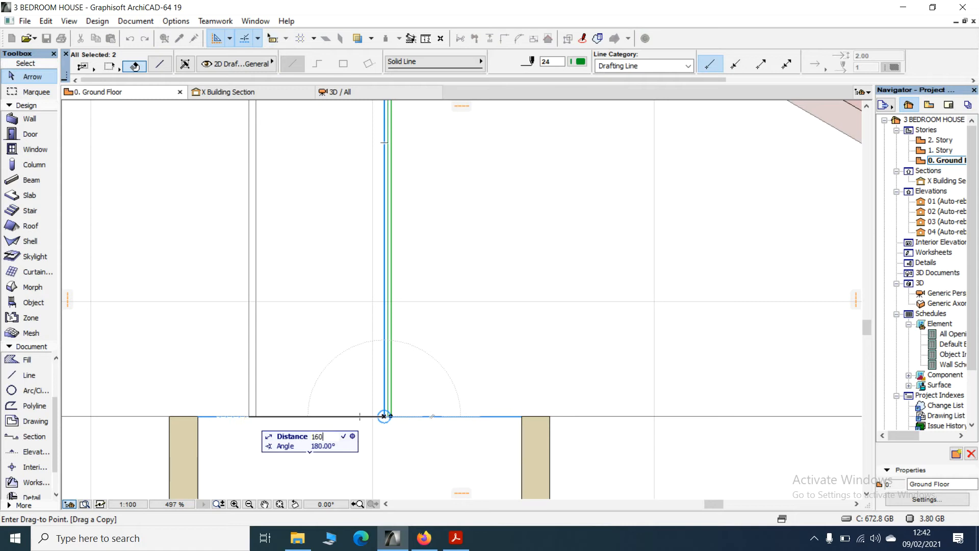
{"action": "type", "text": "0"}
{"action": "key", "text": "Return"}
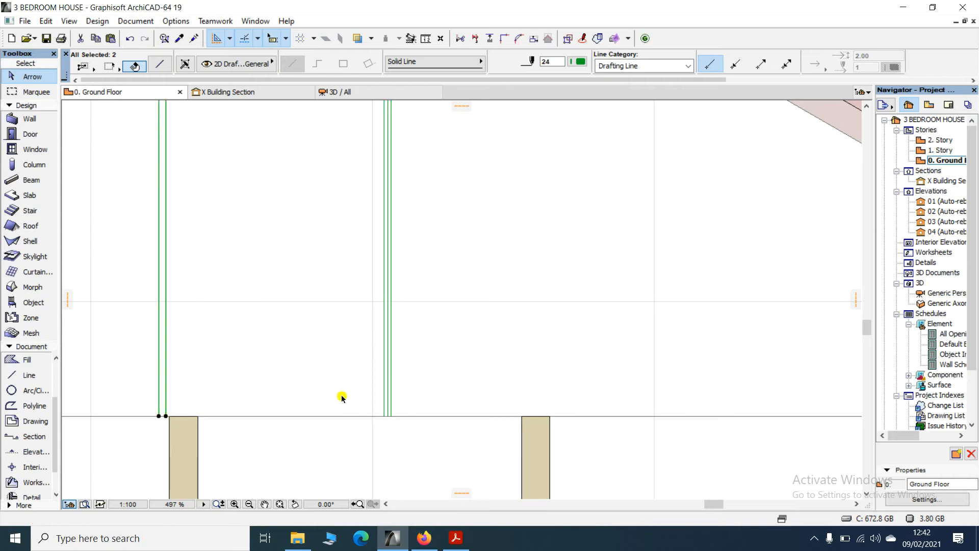
Copy the selected pair of vertical lines another 1600 mm to the left along the wall-top line.
{"action": "scroll", "coordinate": [560, 233], "scroll_direction": "down", "scroll_amount": 3}
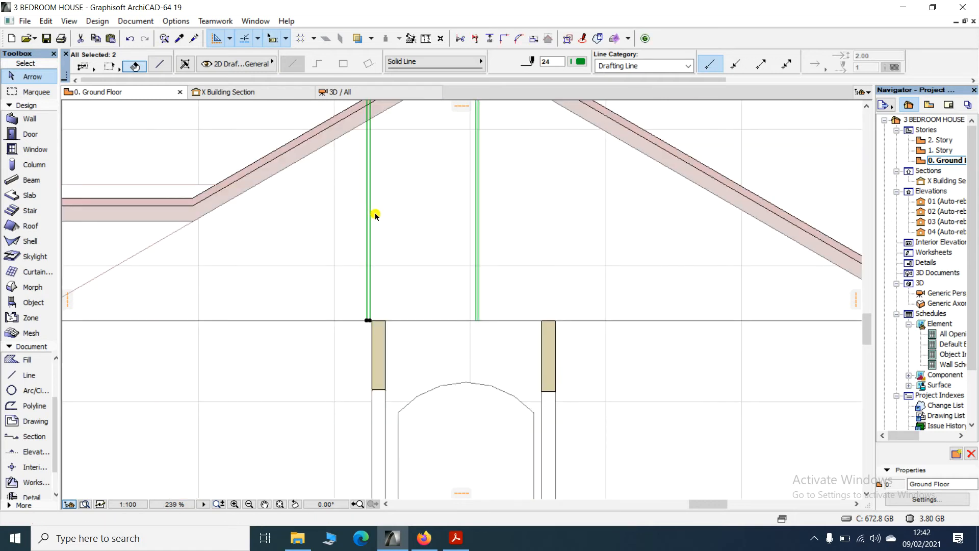
{"action": "scroll", "coordinate": [374, 214], "scroll_direction": "down", "scroll_amount": 2}
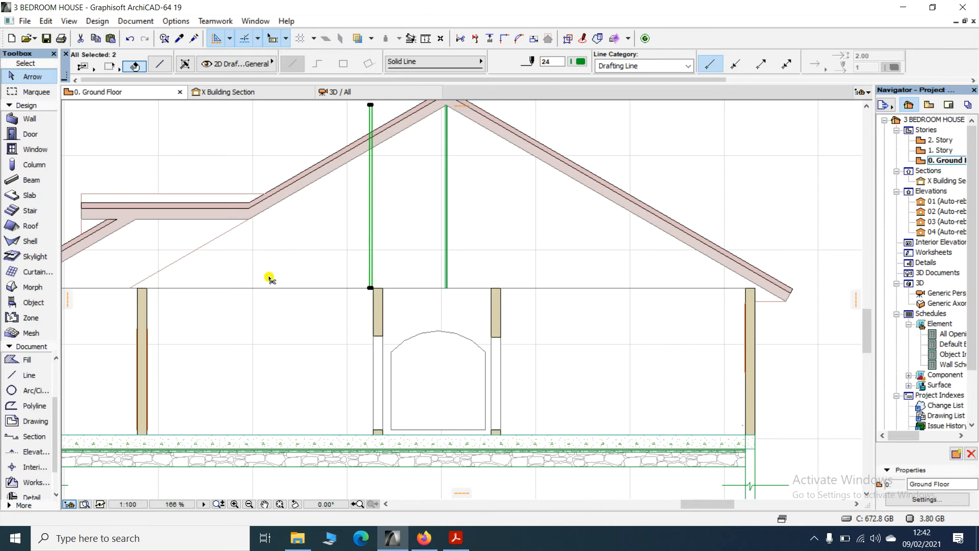
{"action": "key", "text": "ctrl+shift+d"}
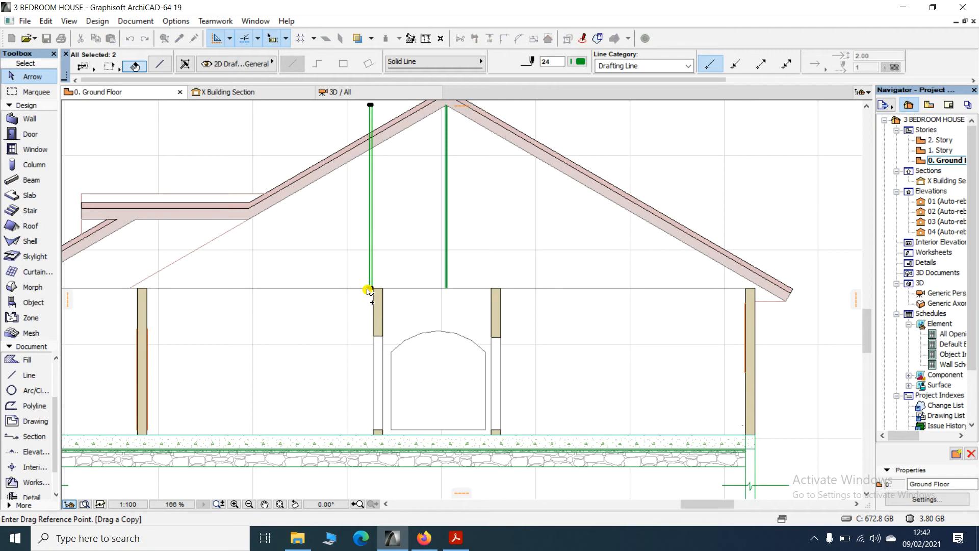
{"action": "left_click", "coordinate": [370, 289]}
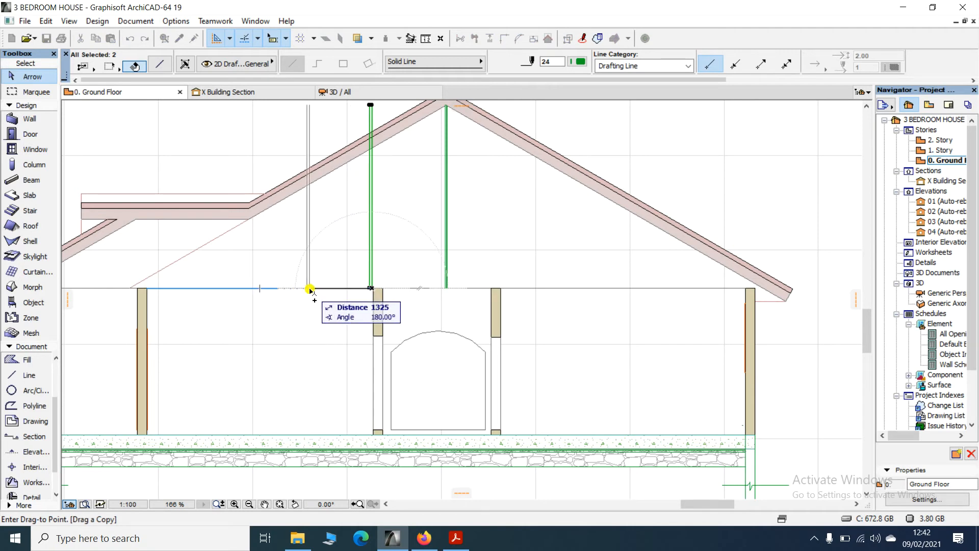
{"action": "type", "text": "1600"}
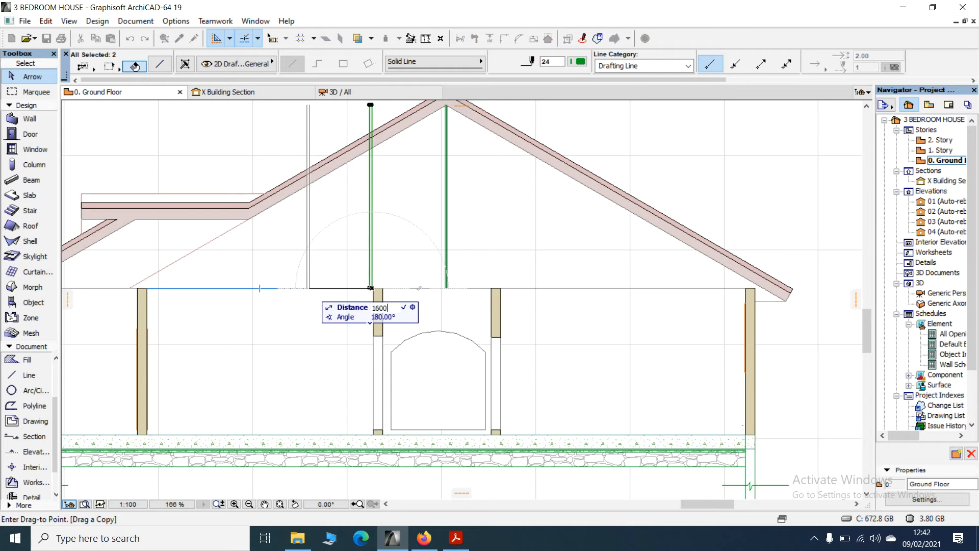
{"action": "key", "text": "Return"}
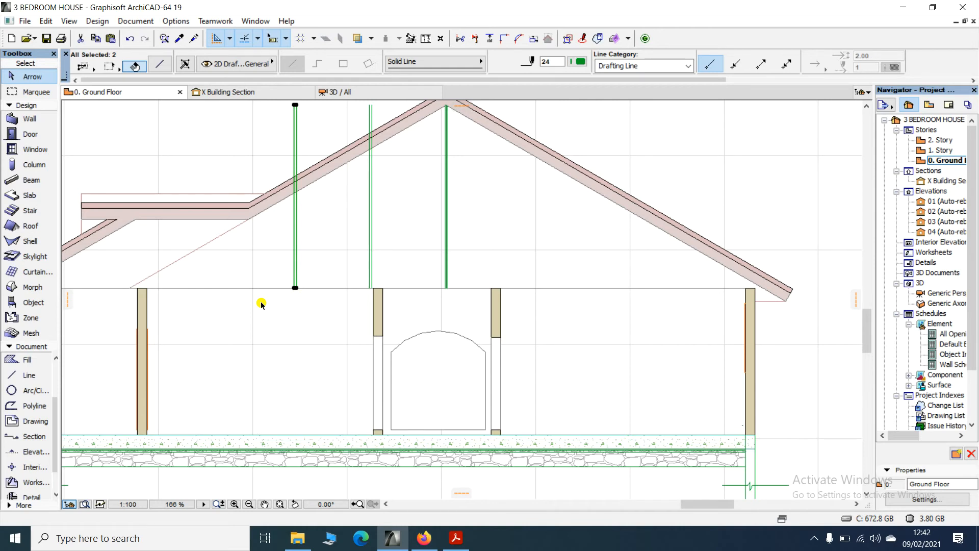
Make a third copy of the vertical line pair 1600 mm further left, and deselect it.
{"action": "key", "text": "ctrl+shift+d"}
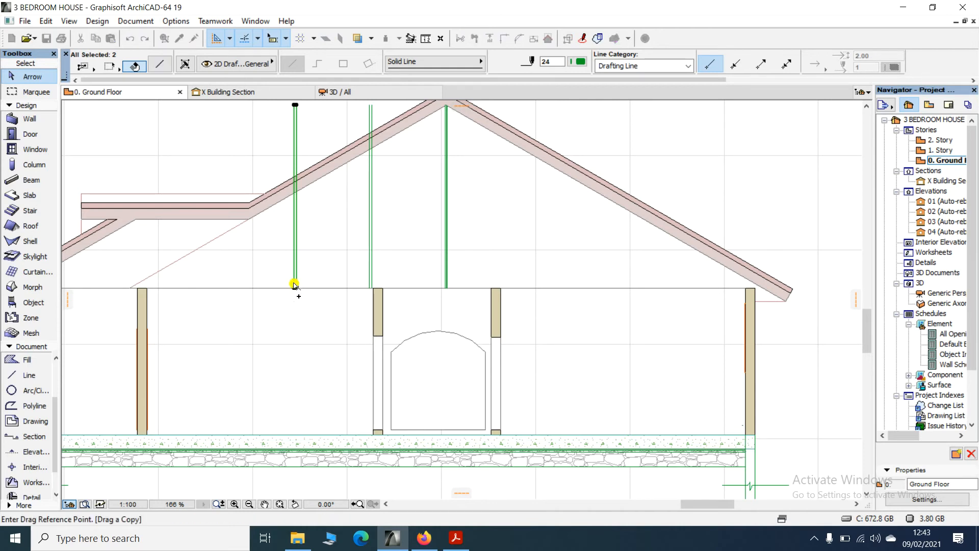
{"action": "left_click", "coordinate": [296, 289]}
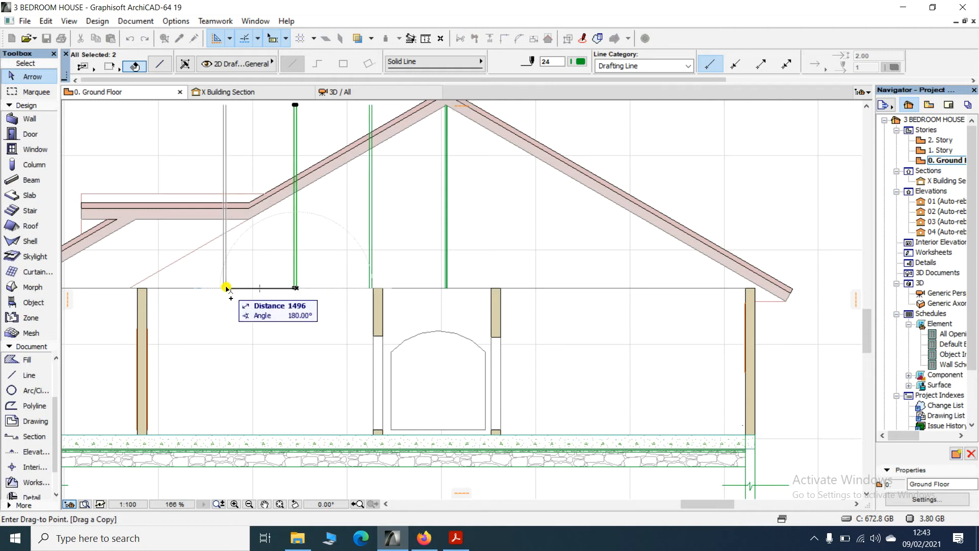
{"action": "type", "text": "16"}
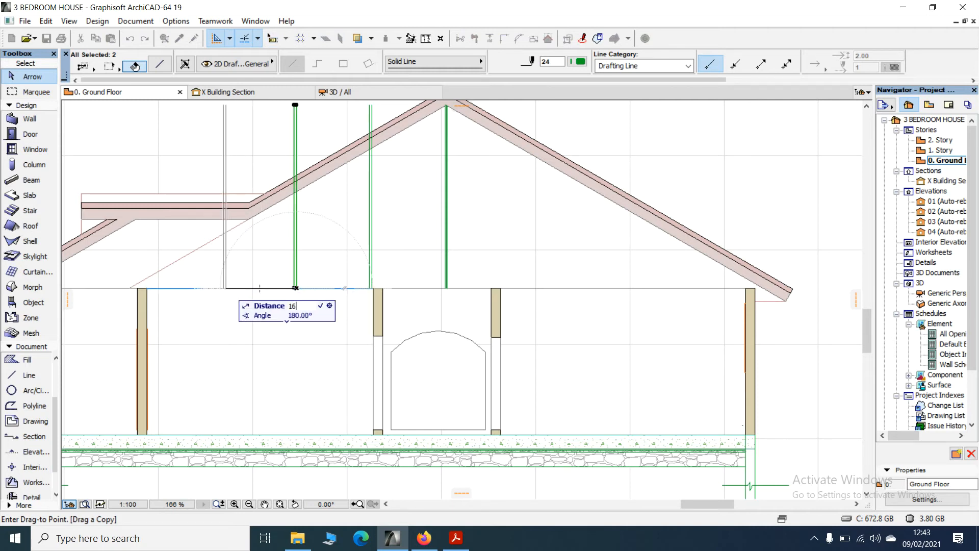
{"action": "type", "text": "00"}
{"action": "key", "text": "Return"}
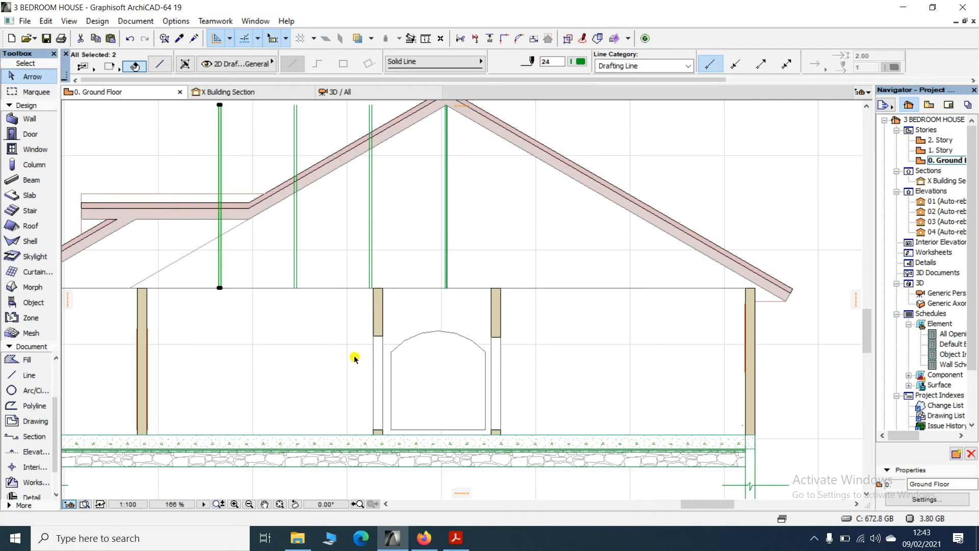
{"action": "scroll", "coordinate": [352, 354], "scroll_direction": "down", "scroll_amount": 3}
{"action": "key", "text": "Escape"}
{"action": "scroll", "coordinate": [275, 248], "scroll_direction": "up", "scroll_amount": 2}
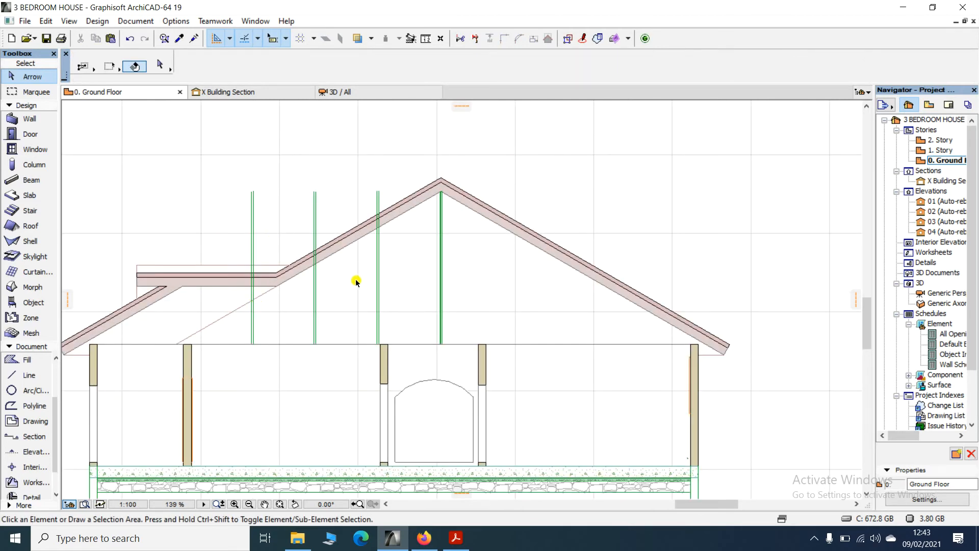
Trim the leftmost pair of vertical lines, removing every part above the thin sloping line below the flat roof section.
{"action": "scroll", "coordinate": [381, 239], "scroll_direction": "up", "scroll_amount": 4}
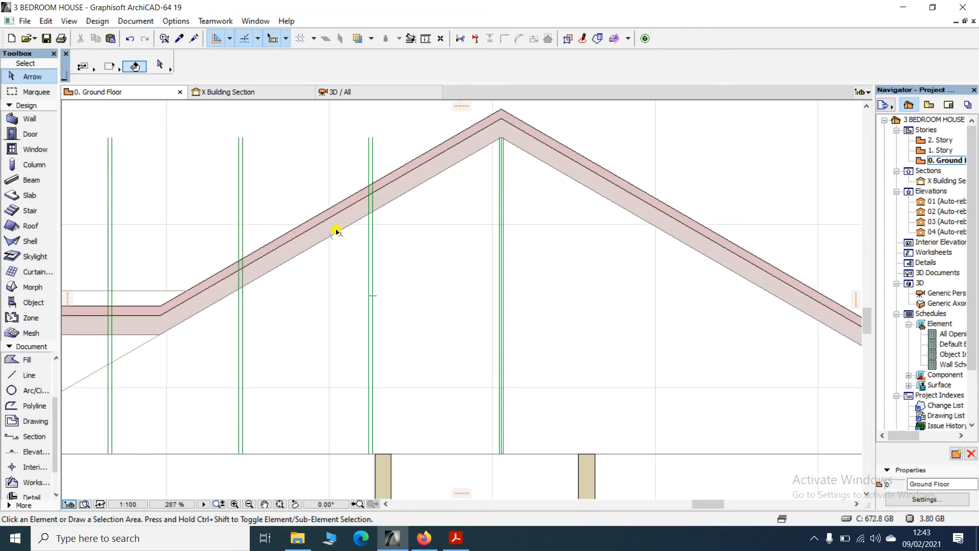
{"action": "scroll", "coordinate": [390, 190], "scroll_direction": "down", "scroll_amount": 4}
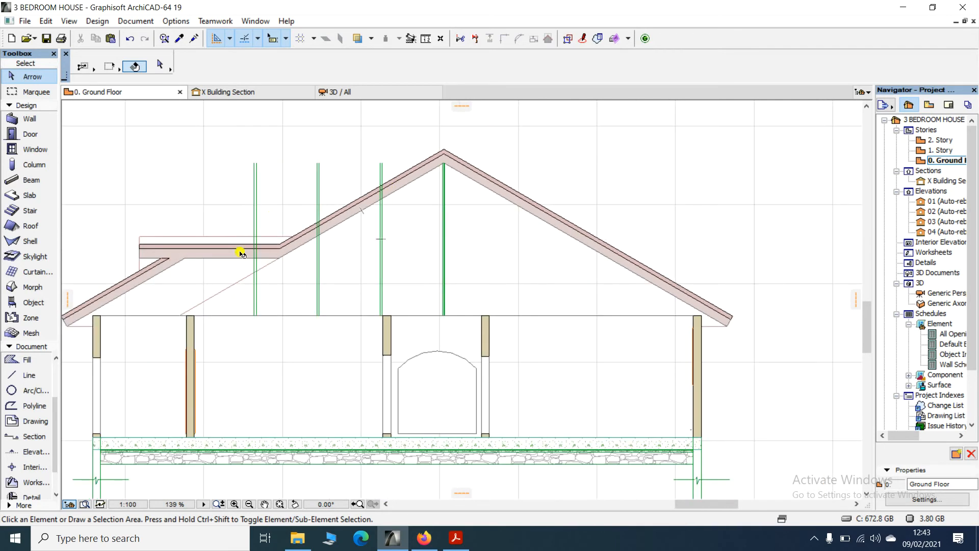
{"action": "scroll", "coordinate": [241, 253], "scroll_direction": "up", "scroll_amount": 3}
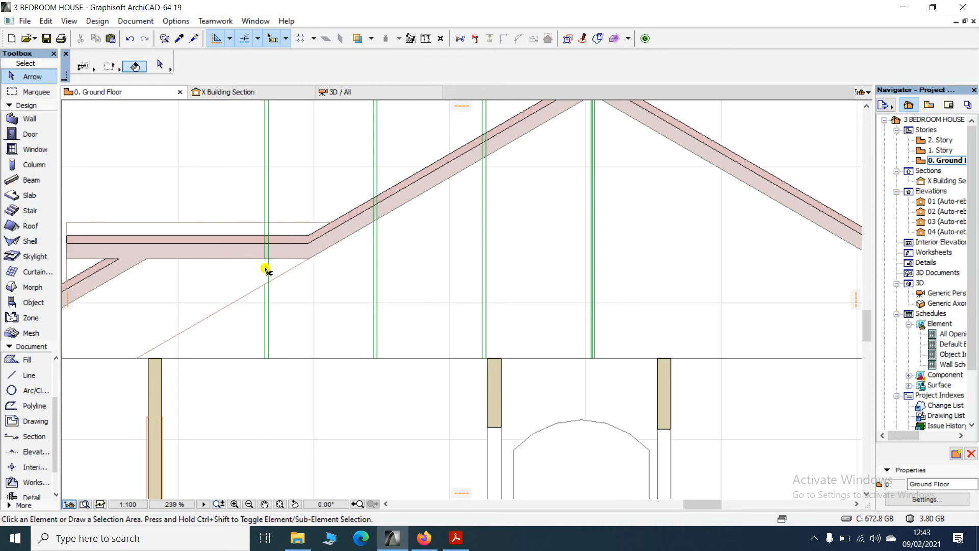
{"action": "scroll", "coordinate": [269, 250], "scroll_direction": "up", "scroll_amount": 2}
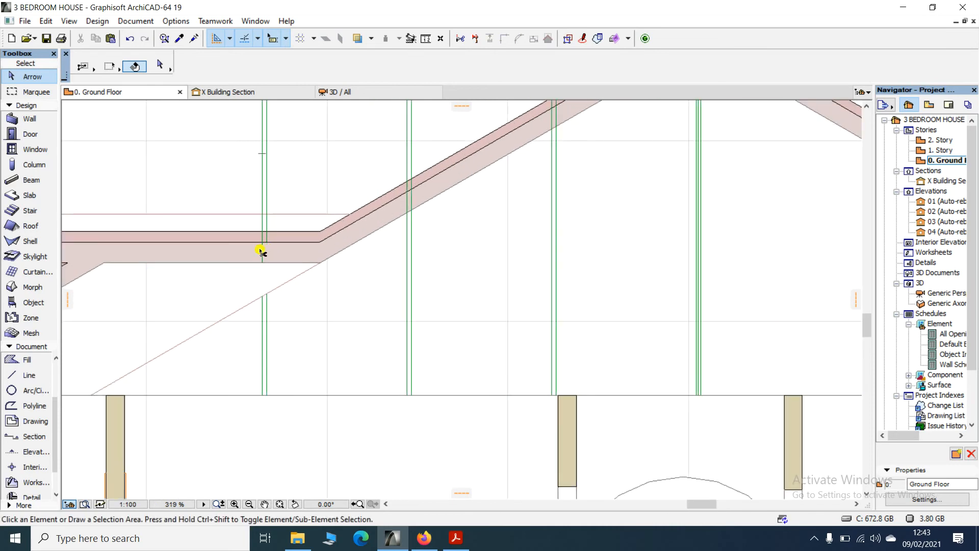
{"action": "scroll", "coordinate": [265, 233], "scroll_direction": "up", "scroll_amount": 1}
{"action": "left_click", "coordinate": [265, 236], "text": "ctrl"}
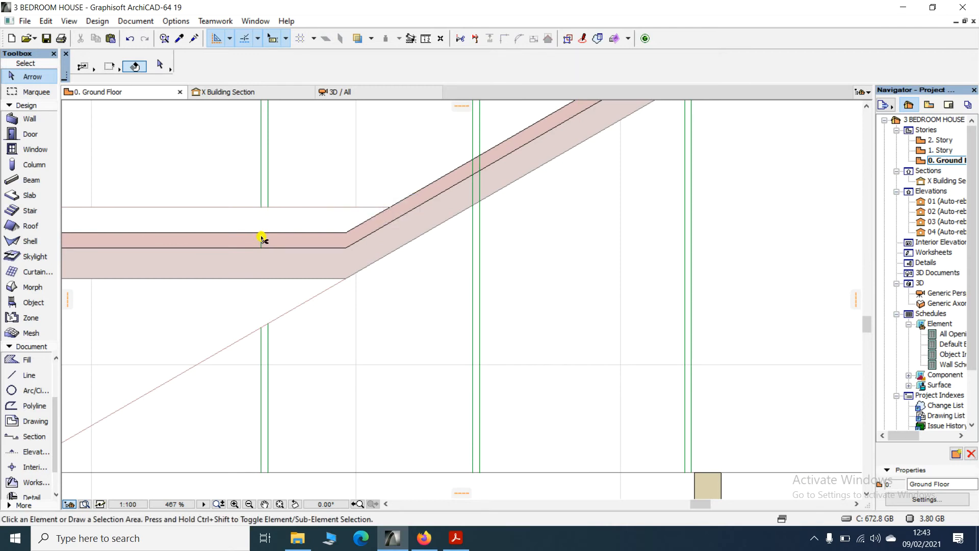
{"action": "left_click", "coordinate": [267, 169], "text": "ctrl"}
{"action": "left_click", "coordinate": [259, 161], "text": "ctrl"}
{"action": "scroll", "coordinate": [379, 145], "scroll_direction": "down", "scroll_amount": 2}
{"action": "scroll", "coordinate": [357, 224], "scroll_direction": "down", "scroll_amount": 2}
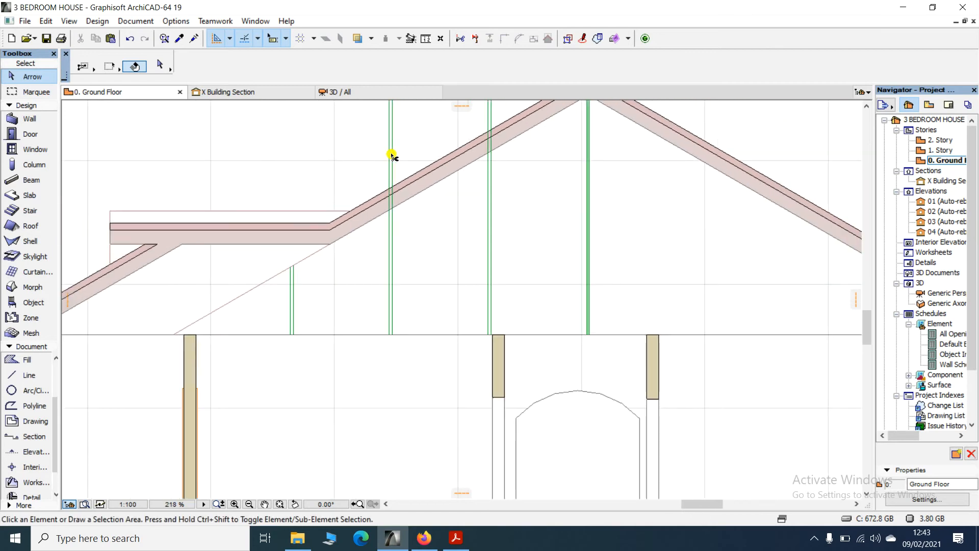
Trim the two middle pairs of vertical lines back to the underside of the left roof slope.
{"action": "scroll", "coordinate": [386, 159], "scroll_direction": "up", "scroll_amount": 3}
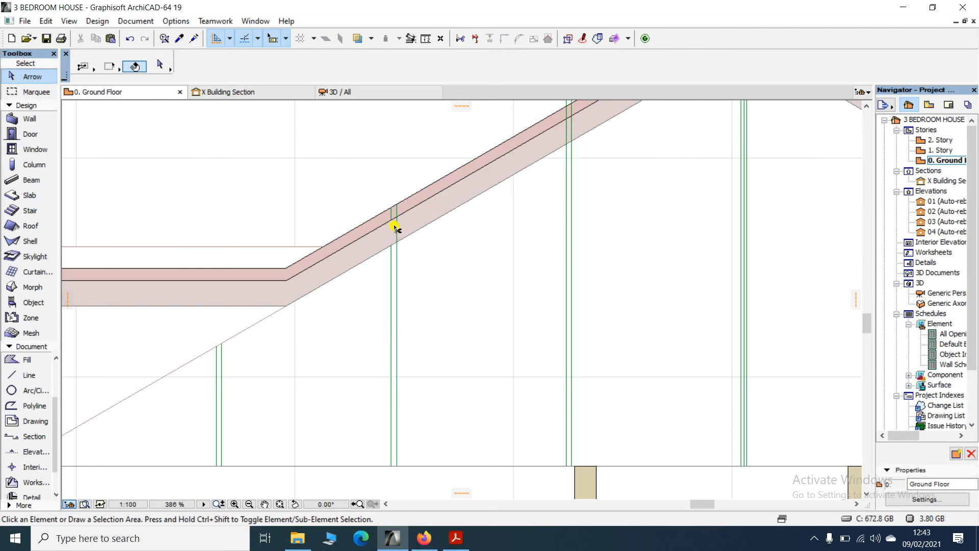
{"action": "scroll", "coordinate": [397, 222], "scroll_direction": "up", "scroll_amount": 2}
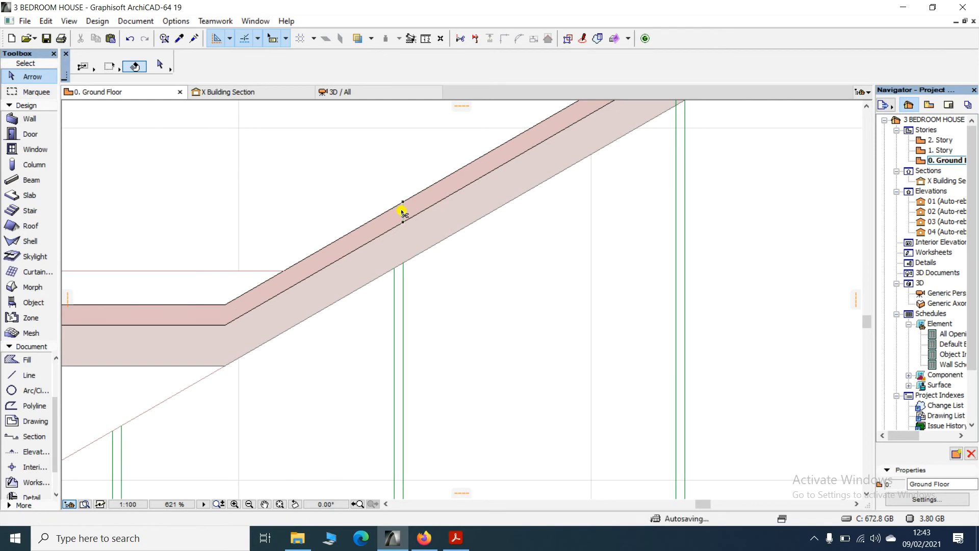
{"action": "scroll", "coordinate": [383, 251], "scroll_direction": "down", "scroll_amount": 8}
{"action": "scroll", "coordinate": [452, 199], "scroll_direction": "up", "scroll_amount": 7}
{"action": "left_click", "coordinate": [448, 194], "text": "ctrl"}
{"action": "left_click", "coordinate": [455, 192], "text": "ctrl"}
{"action": "left_click", "coordinate": [448, 254], "text": "ctrl"}
{"action": "left_click", "coordinate": [448, 226], "text": "ctrl"}
{"action": "left_click", "coordinate": [454, 224], "text": "ctrl"}
Trim the two outer lines of the ridge post back to the underside of the roof slopes.
{"action": "scroll", "coordinate": [682, 143], "scroll_direction": "up", "scroll_amount": 10}
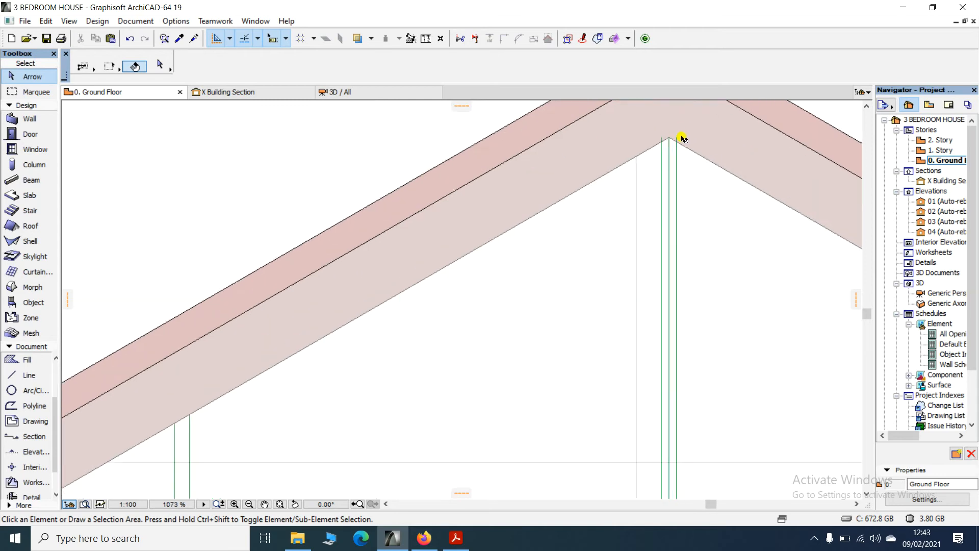
{"action": "left_click", "coordinate": [578, 150], "text": "ctrl"}
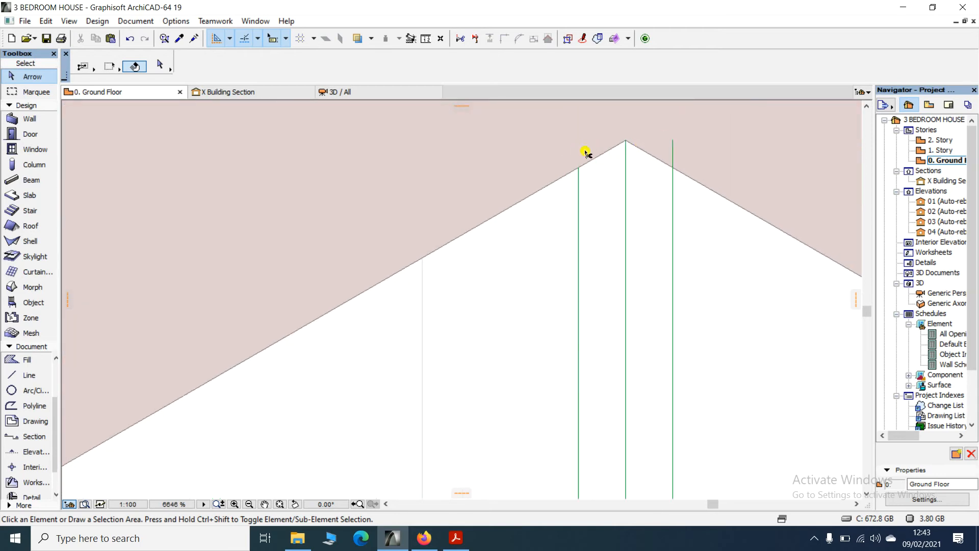
{"action": "left_click", "coordinate": [672, 156], "text": "ctrl"}
{"action": "scroll", "coordinate": [565, 160], "scroll_direction": "down", "scroll_amount": 8}
{"action": "scroll", "coordinate": [587, 176], "scroll_direction": "down", "scroll_amount": 4}
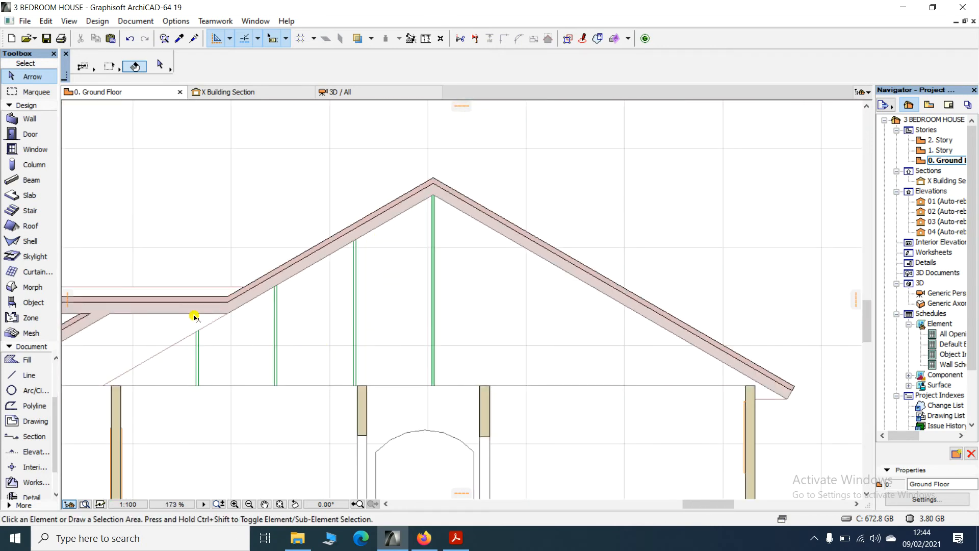
Draw a diagonal line about 4160 mm long from the ridge post's top to the base of the next post on its left.
{"action": "left_click", "coordinate": [28, 375]}
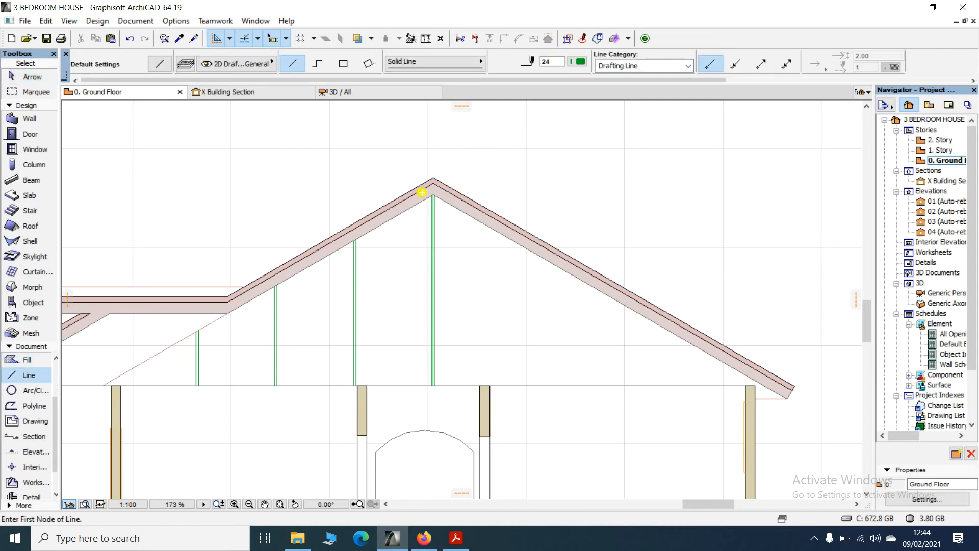
{"action": "scroll", "coordinate": [408, 203], "scroll_direction": "up", "scroll_amount": 3}
{"action": "scroll", "coordinate": [441, 196], "scroll_direction": "up", "scroll_amount": 3}
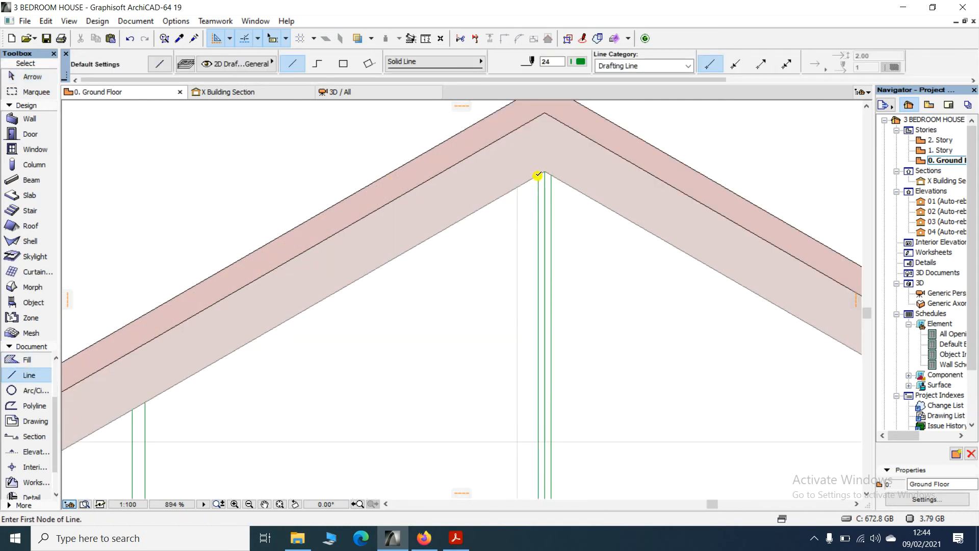
{"action": "left_click", "coordinate": [539, 174]}
{"action": "scroll", "coordinate": [496, 189], "scroll_direction": "down", "scroll_amount": 5}
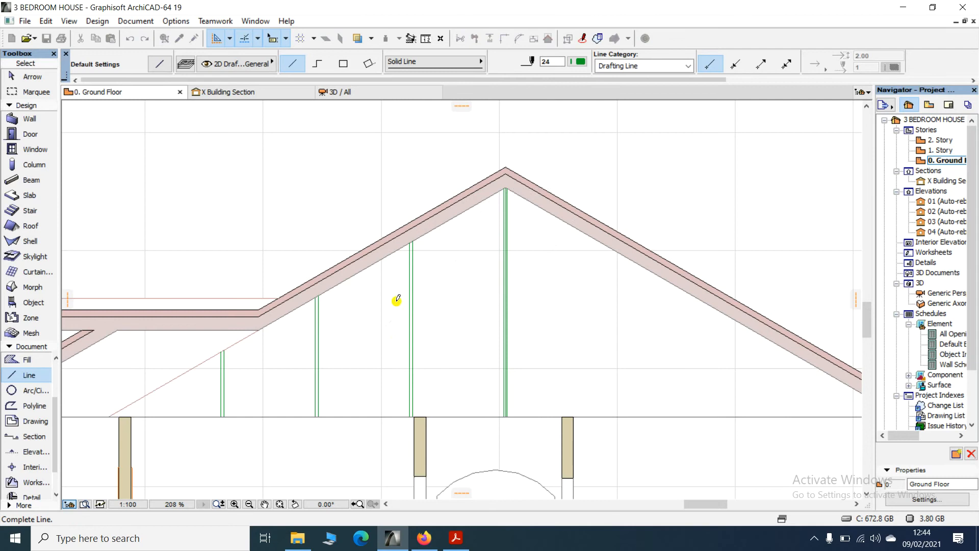
{"action": "scroll", "coordinate": [416, 388], "scroll_direction": "up", "scroll_amount": 4}
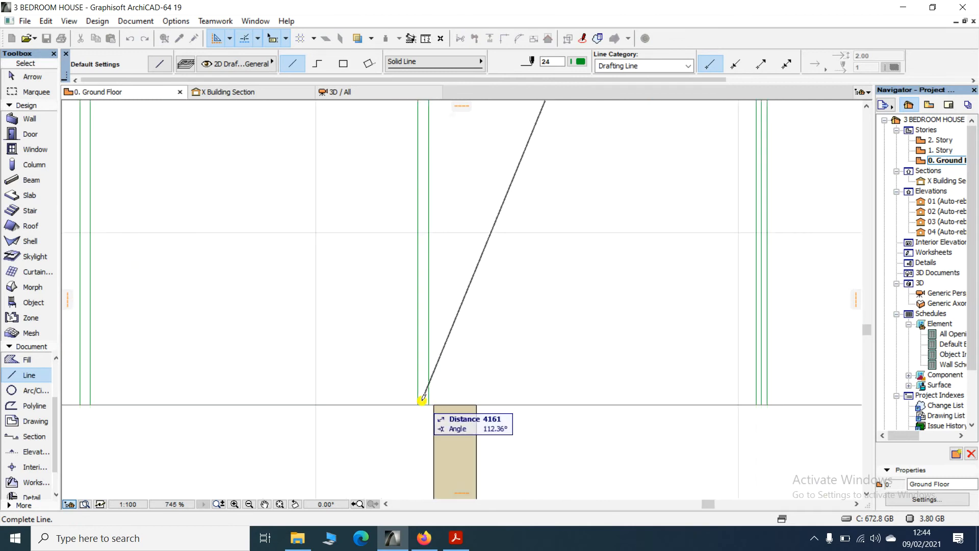
{"action": "left_click", "coordinate": [417, 402]}
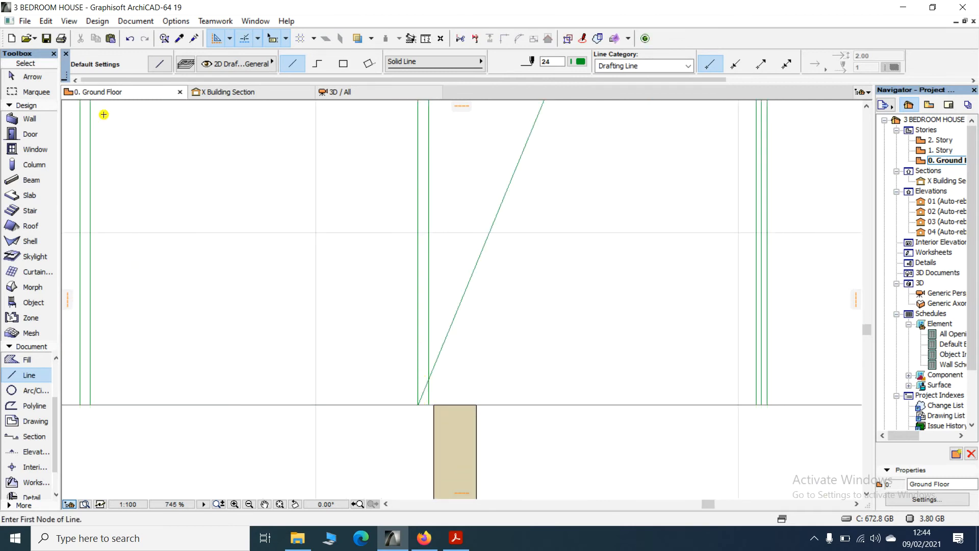
Copy the diagonal line beside the ridge post 50 mm horizontally to the right and deselect it.
{"action": "left_click", "coordinate": [31, 77]}
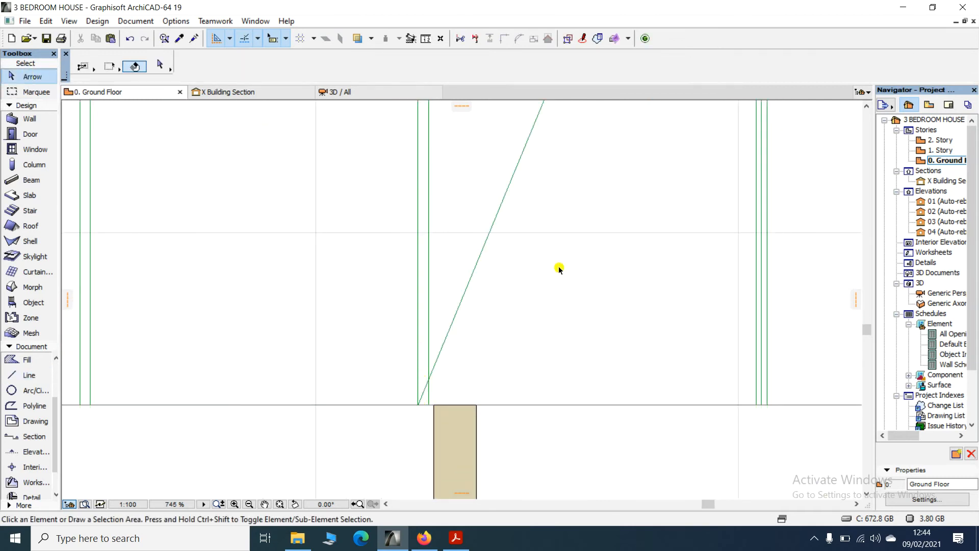
{"action": "left_click", "coordinate": [484, 236]}
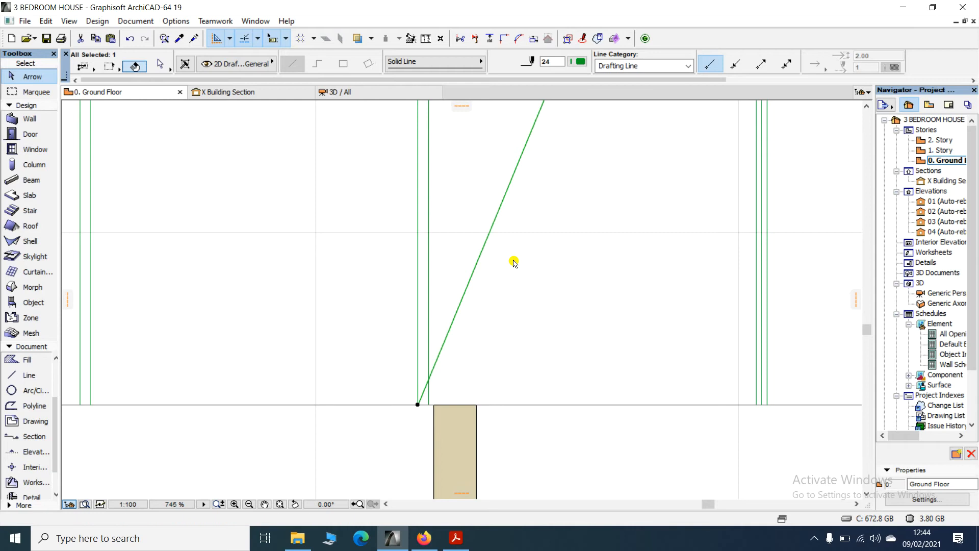
{"action": "key", "text": "ctrl+alt+d"}
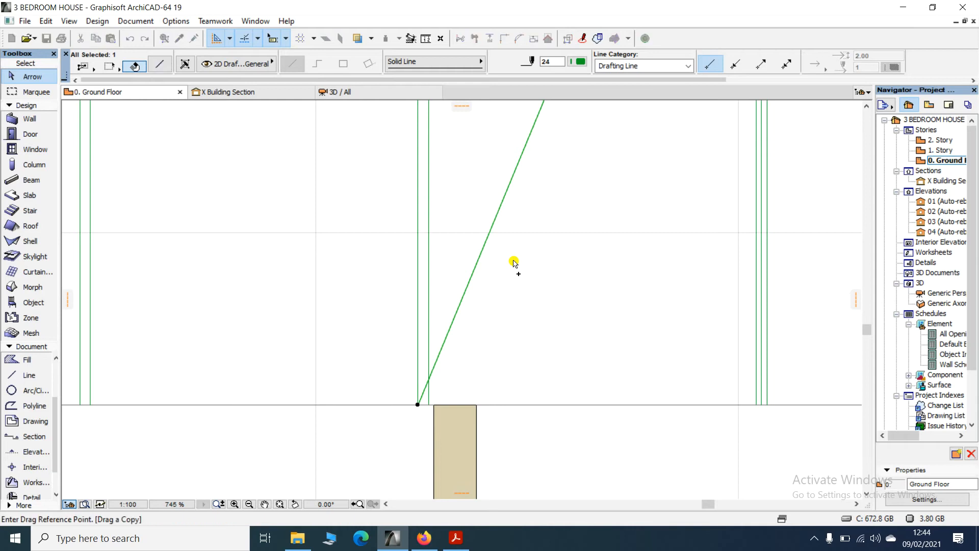
{"action": "left_click", "coordinate": [495, 218]}
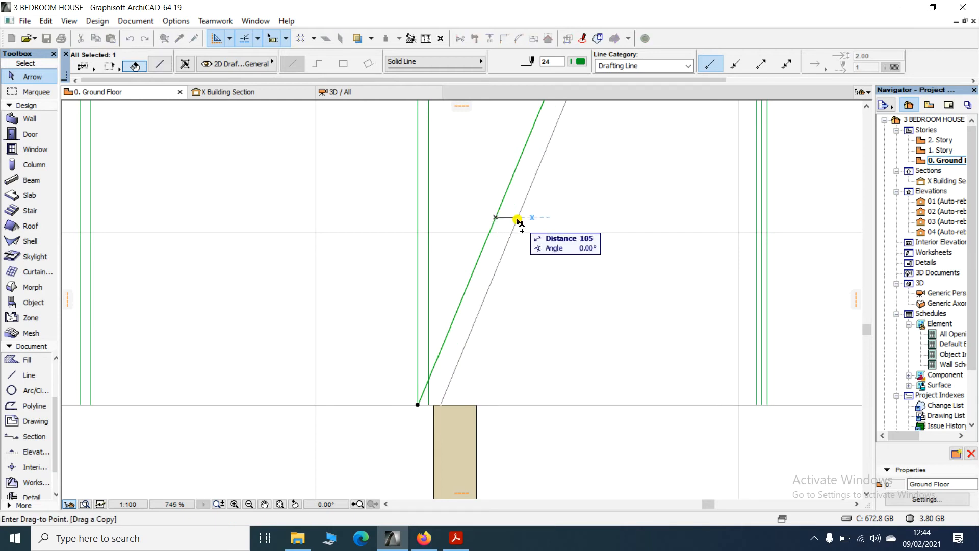
{"action": "type", "text": "50"}
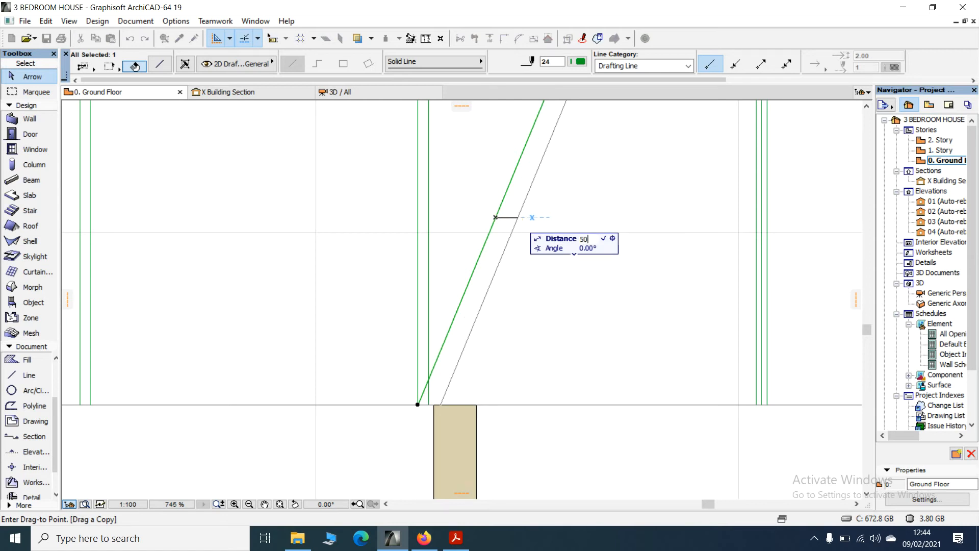
{"action": "key", "text": "Return"}
{"action": "scroll", "coordinate": [578, 237], "scroll_direction": "down", "scroll_amount": 4}
{"action": "scroll", "coordinate": [534, 251], "scroll_direction": "down", "scroll_amount": 2}
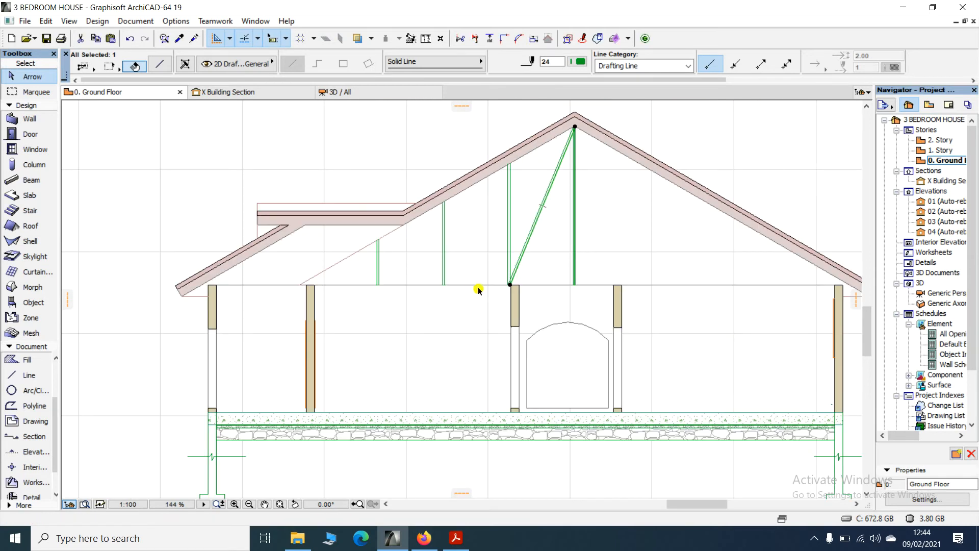
{"action": "key", "text": "Escape"}
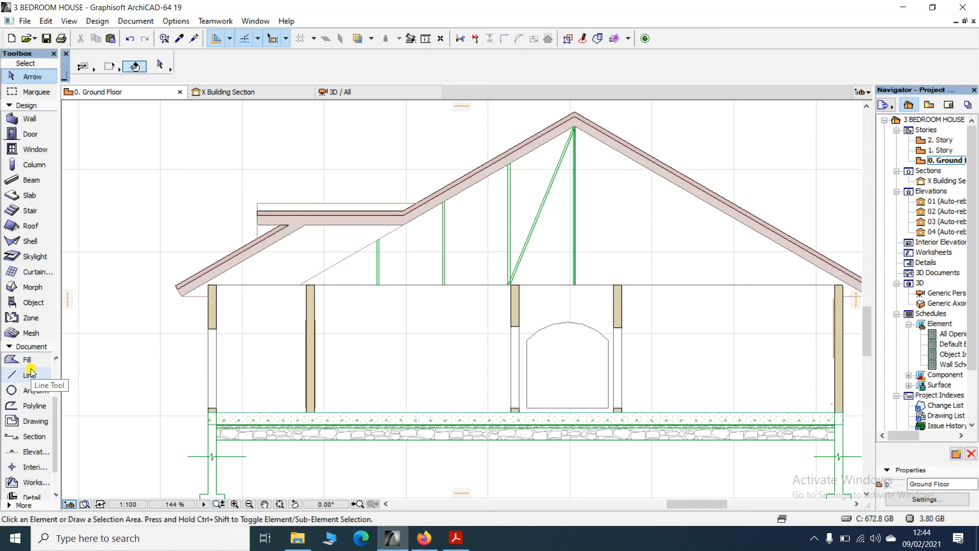
Draw a second diagonal line from the top of the first post left of the ridge to the base of the next post leftward.
{"action": "left_click", "coordinate": [28, 375]}
{"action": "scroll", "coordinate": [454, 285], "scroll_direction": "up", "scroll_amount": 3}
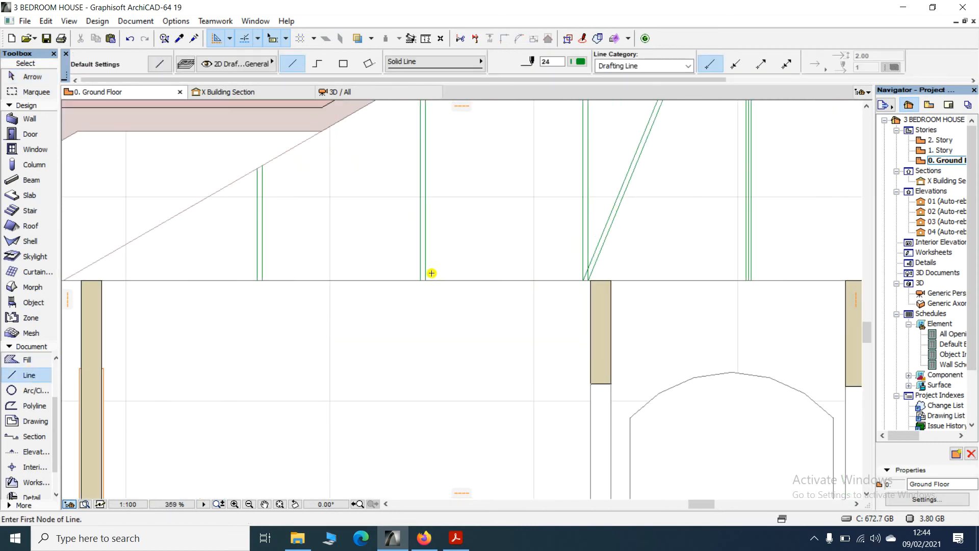
{"action": "scroll", "coordinate": [496, 273], "scroll_direction": "down", "scroll_amount": 2}
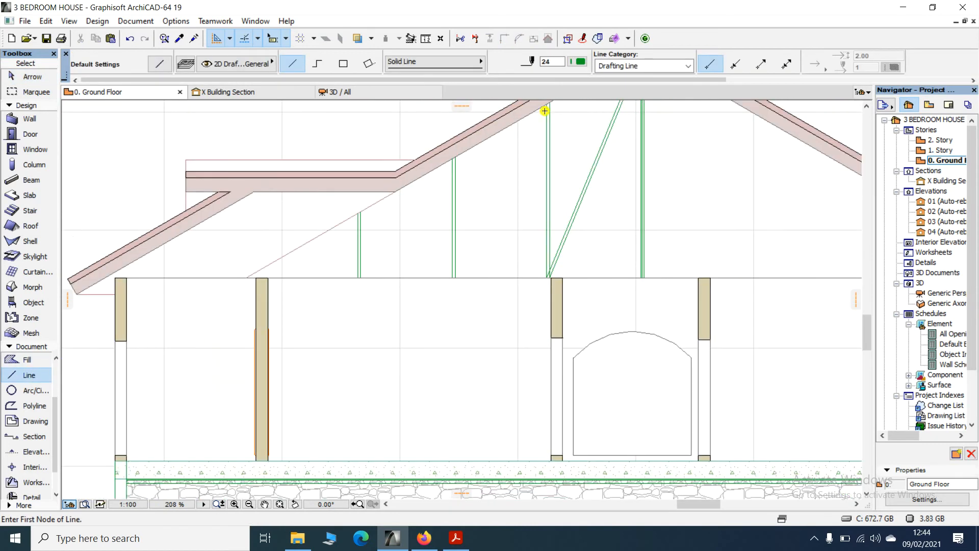
{"action": "scroll", "coordinate": [542, 100], "scroll_direction": "up", "scroll_amount": 3}
{"action": "left_click", "coordinate": [553, 104]}
{"action": "scroll", "coordinate": [529, 163], "scroll_direction": "down", "scroll_amount": 3}
{"action": "scroll", "coordinate": [461, 281], "scroll_direction": "up", "scroll_amount": 2}
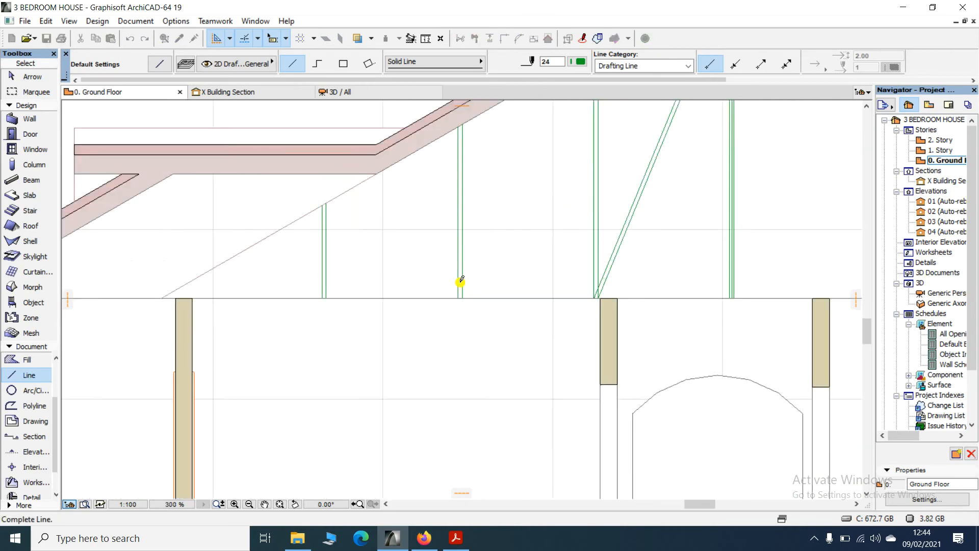
{"action": "scroll", "coordinate": [460, 280], "scroll_direction": "up", "scroll_amount": 2}
{"action": "left_click", "coordinate": [462, 297]}
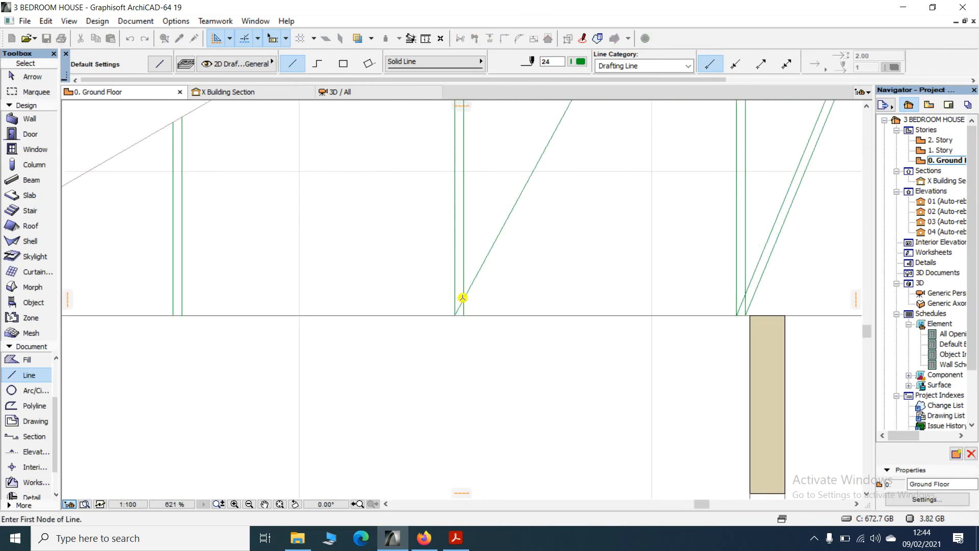
Copy the second diagonal line 50 mm horizontally to the right to form a double-line brace, and deselect it.
{"action": "scroll", "coordinate": [439, 257], "scroll_direction": "down", "scroll_amount": 5}
{"action": "left_click", "coordinate": [32, 76]}
{"action": "scroll", "coordinate": [475, 213], "scroll_direction": "up", "scroll_amount": 2}
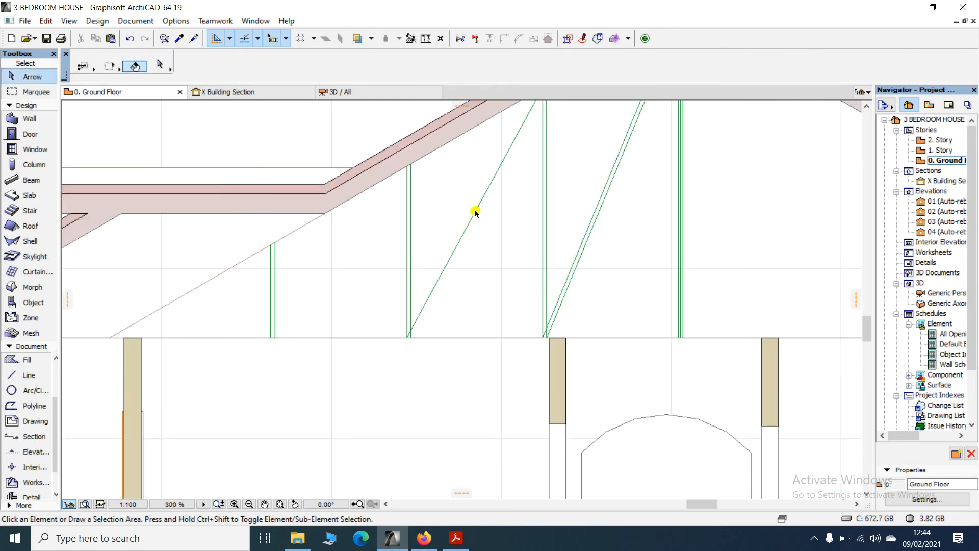
{"action": "left_click", "coordinate": [474, 213]}
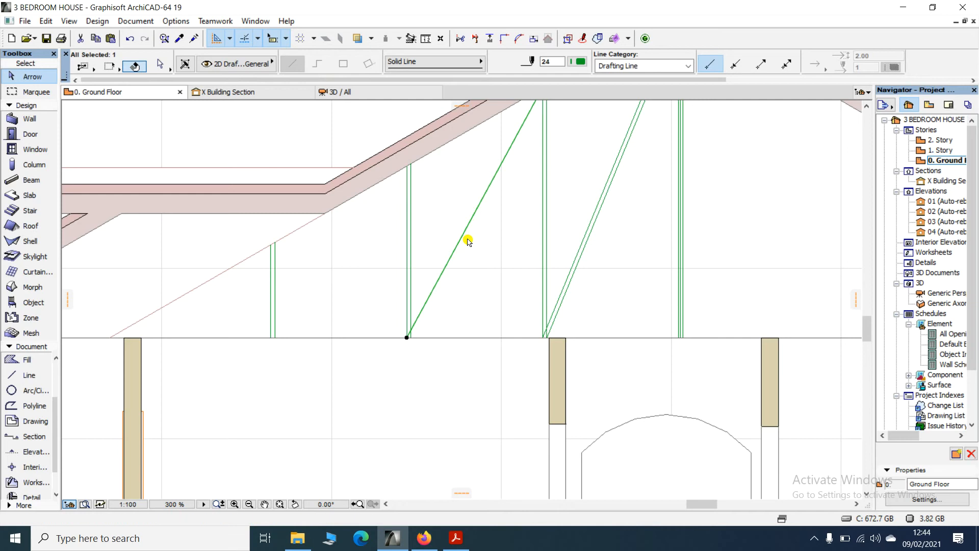
{"action": "key", "text": "ctrl+d"}
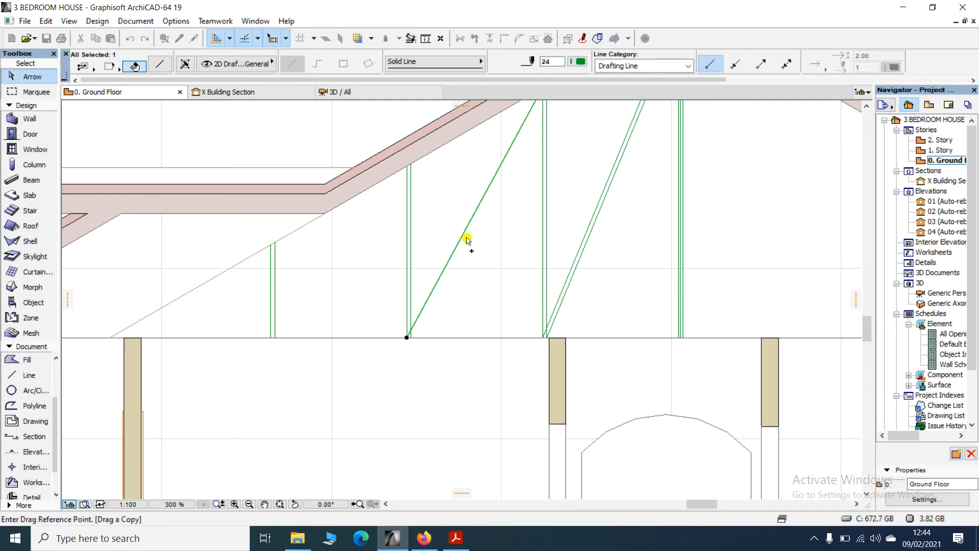
{"action": "left_click", "coordinate": [462, 236]}
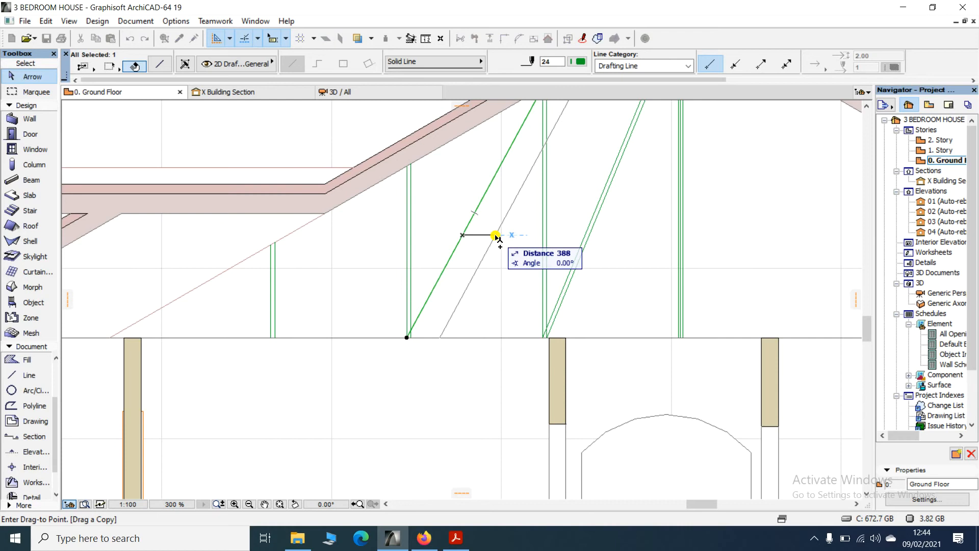
{"action": "type", "text": "50"}
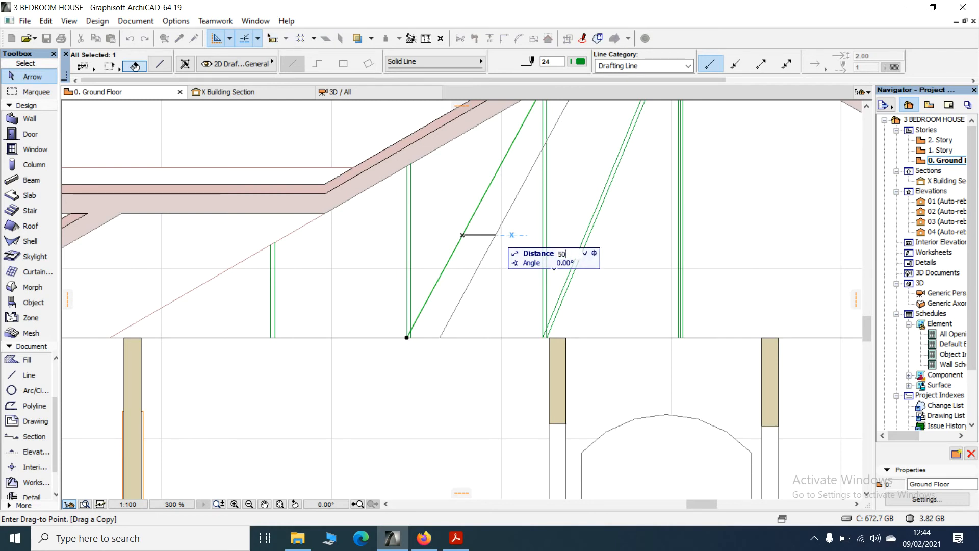
{"action": "key", "text": "Return"}
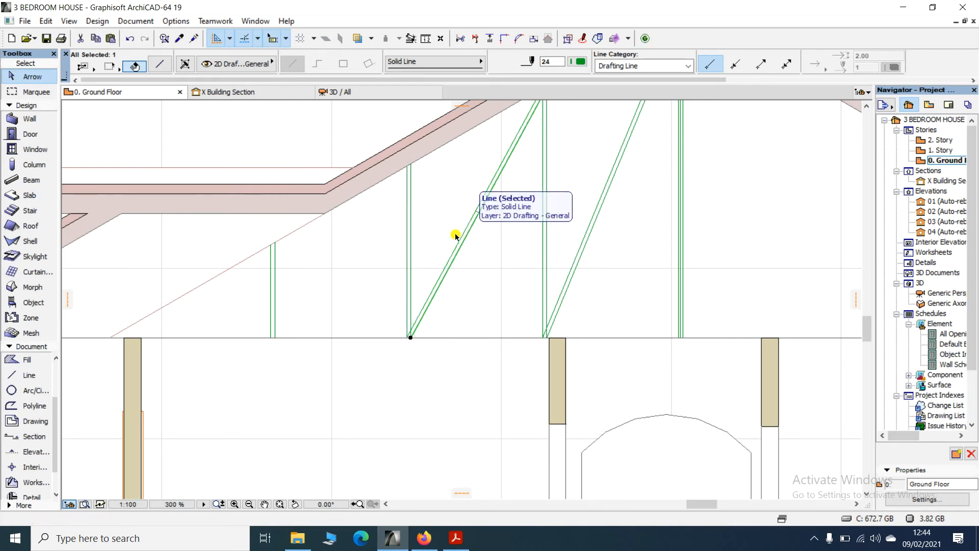
{"action": "key", "text": "Escape"}
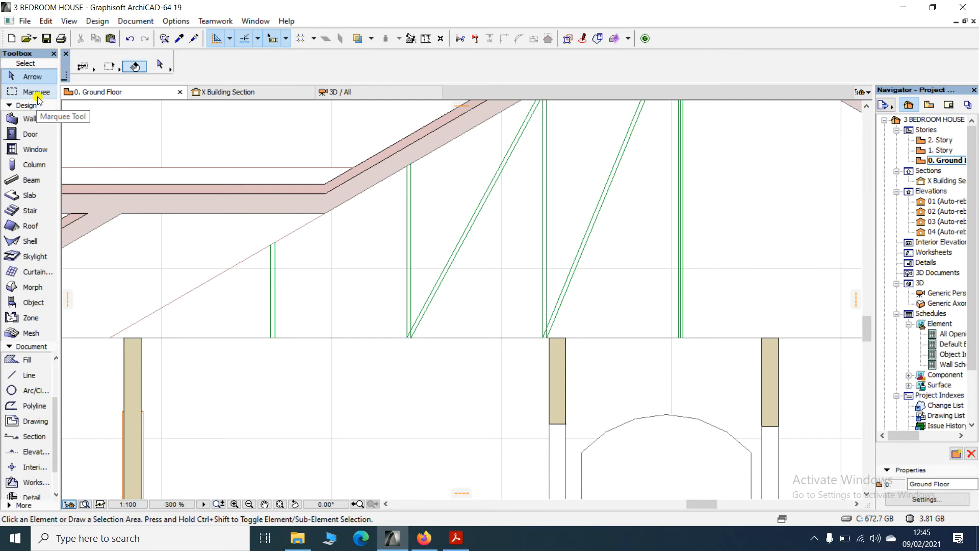
Draw a third diagonal line about 2550 mm long from the second-leftmost post's top to the leftmost post's base.
{"action": "left_click", "coordinate": [29, 377]}
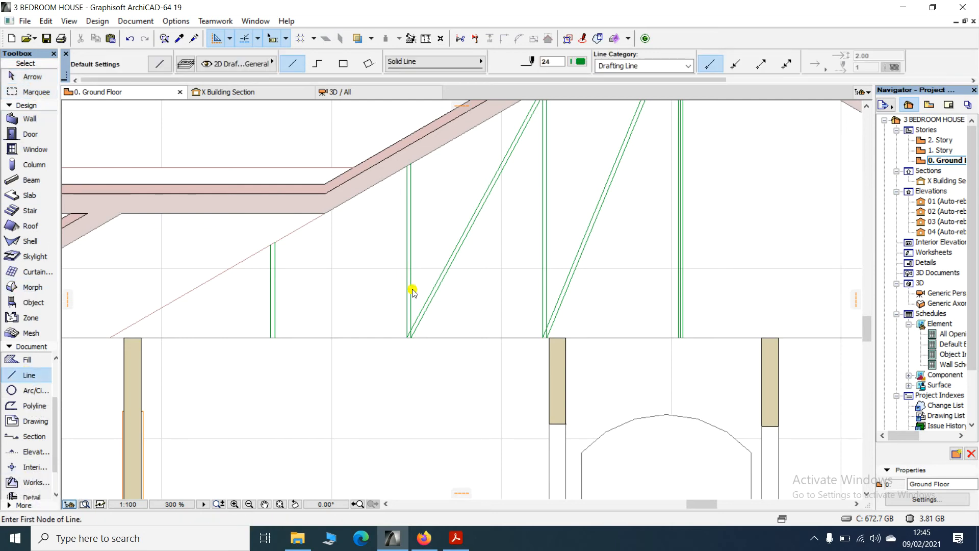
{"action": "left_click", "coordinate": [406, 166]}
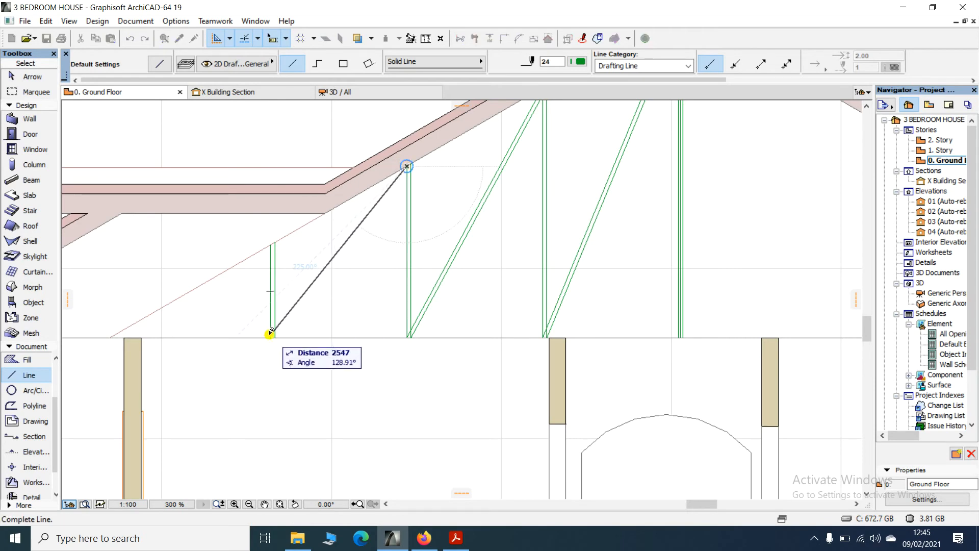
{"action": "left_click", "coordinate": [270, 334]}
Copy the third diagonal line, beside the leftmost post, 50 mm horizontally to the right and deselect it.
{"action": "left_click", "coordinate": [31, 76]}
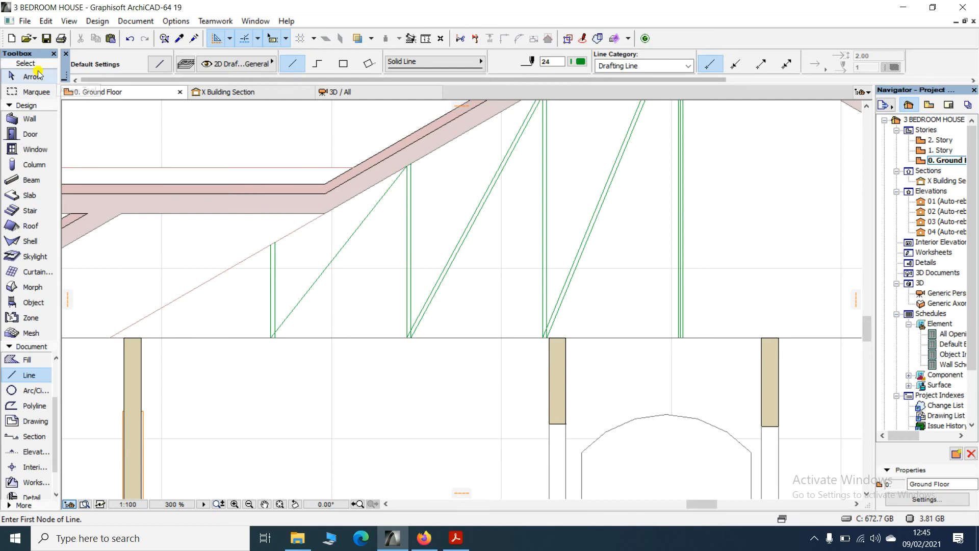
{"action": "left_click", "coordinate": [328, 265]}
{"action": "key", "text": "ctrl+d"}
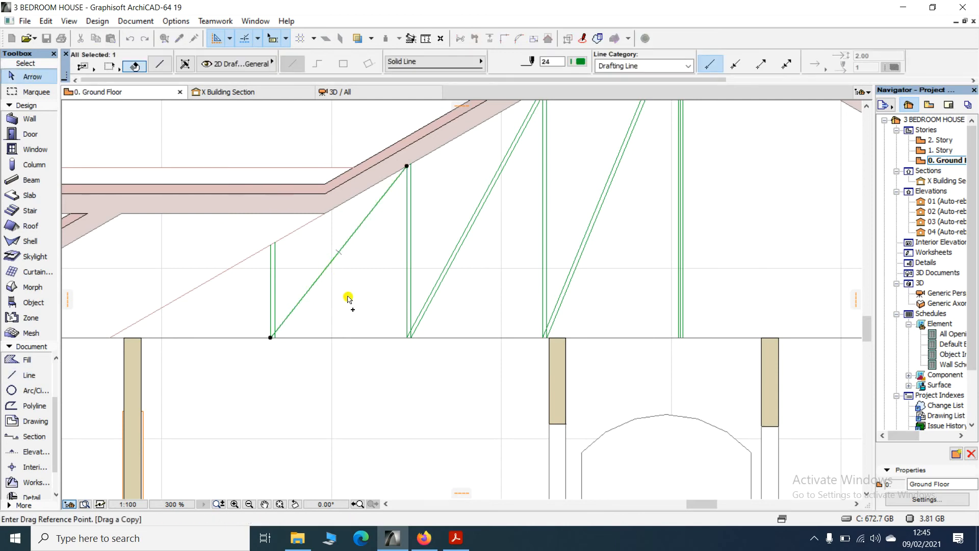
{"action": "left_click", "coordinate": [323, 271]}
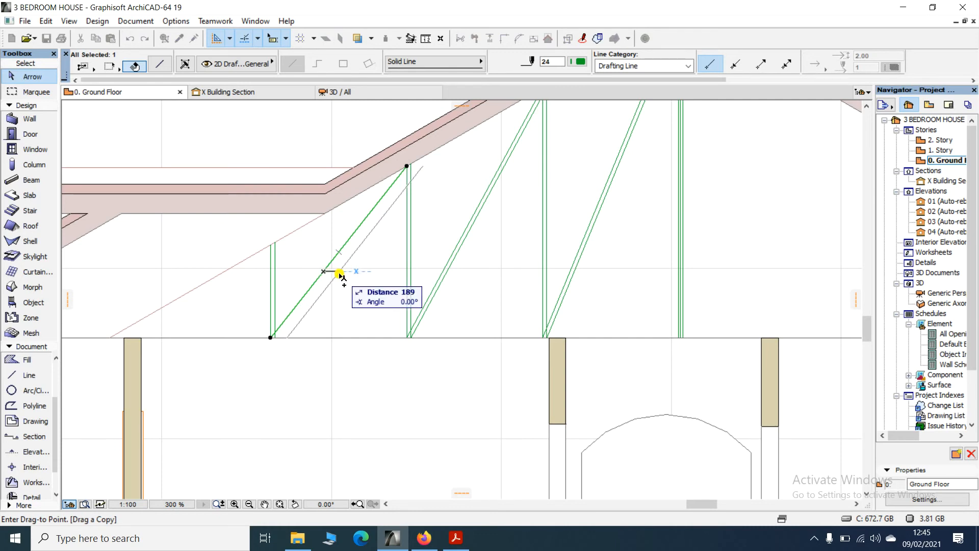
{"action": "type", "text": "50"}
{"action": "key", "text": "Return"}
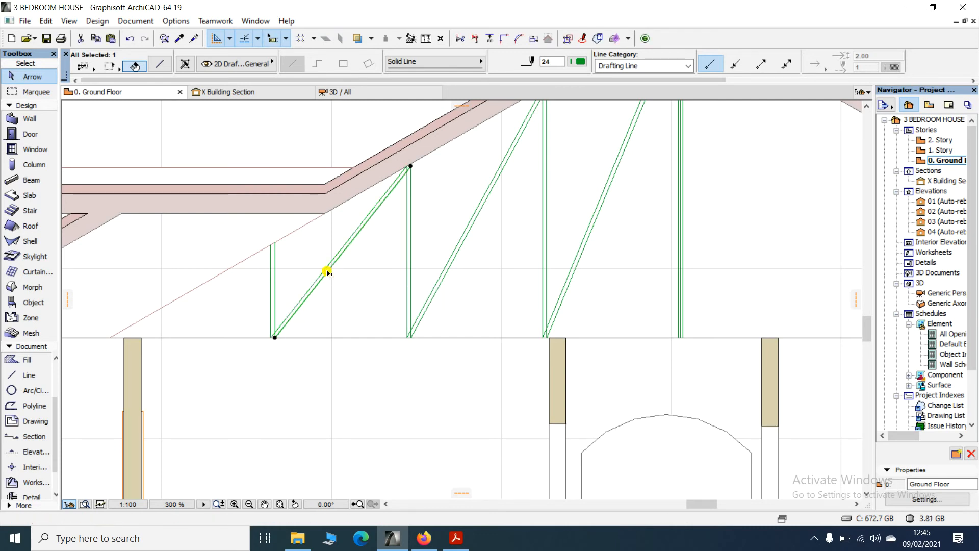
{"action": "left_click", "coordinate": [243, 135]}
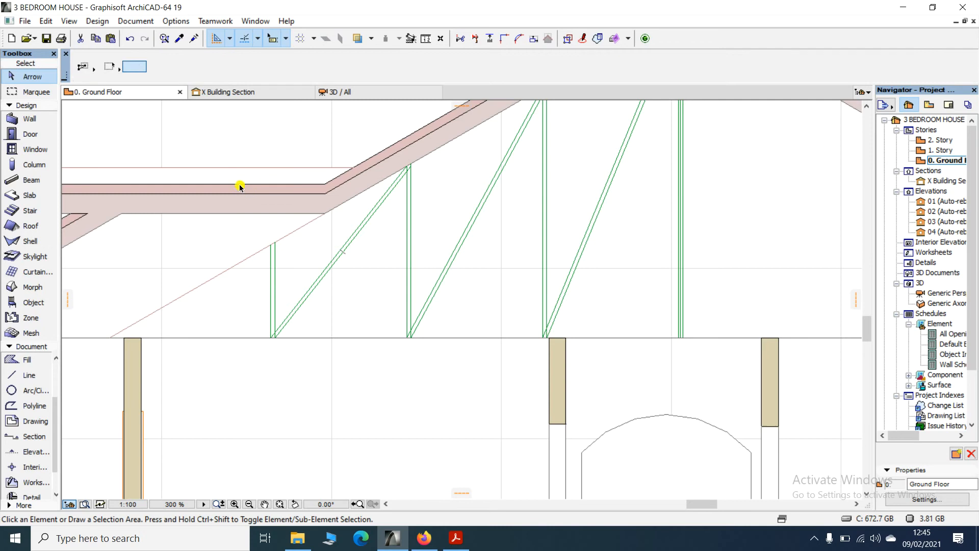
{"action": "scroll", "coordinate": [415, 255], "scroll_direction": "down", "scroll_amount": 3}
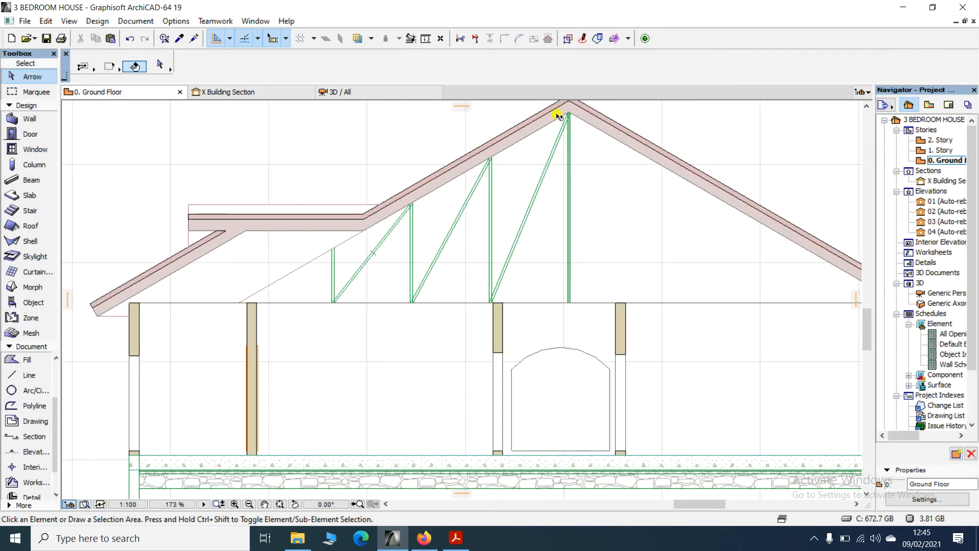
{"action": "scroll", "coordinate": [315, 268], "scroll_direction": "up", "scroll_amount": 6}
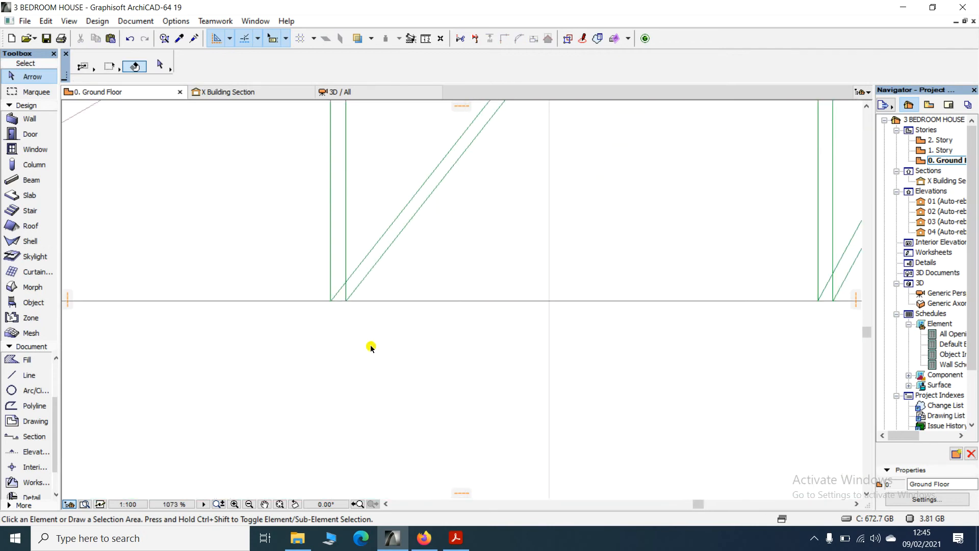
Trim the overlapping line segments of the third brace at the leftmost post's base and the second-leftmost post's top.
{"action": "scroll", "coordinate": [337, 299], "scroll_direction": "up", "scroll_amount": 3}
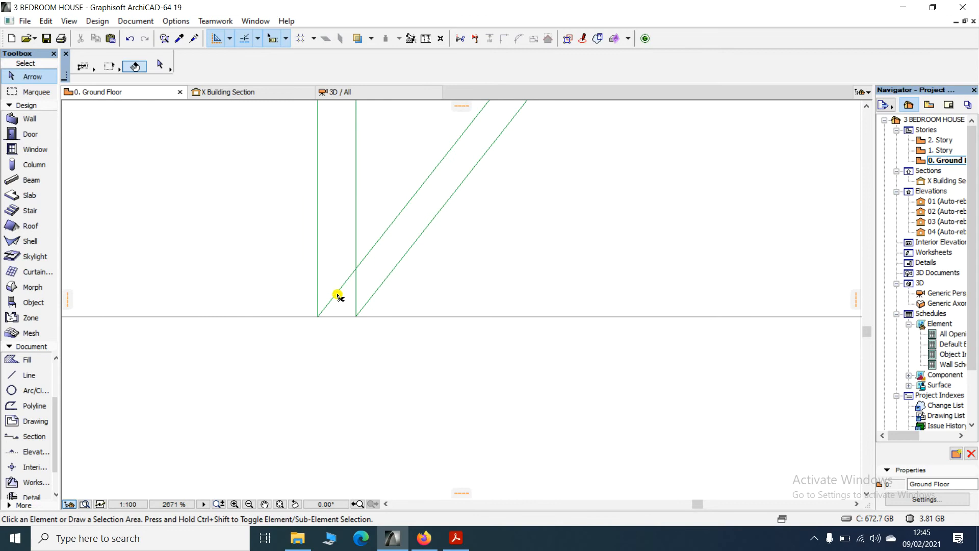
{"action": "left_click", "coordinate": [336, 294], "text": "ctrl"}
{"action": "scroll", "coordinate": [361, 302], "scroll_direction": "down", "scroll_amount": 6}
{"action": "scroll", "coordinate": [479, 158], "scroll_direction": "up", "scroll_amount": 3}
{"action": "scroll", "coordinate": [474, 148], "scroll_direction": "up", "scroll_amount": 4}
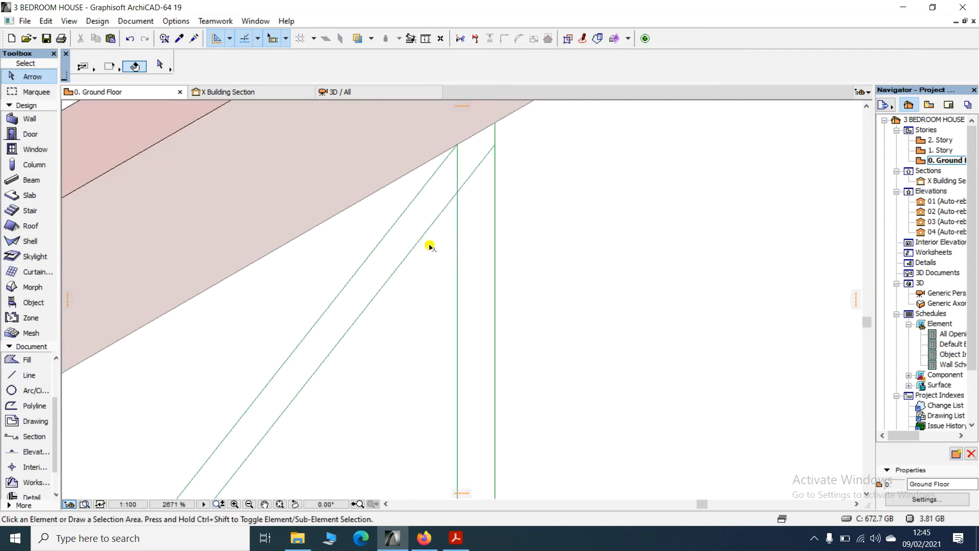
{"action": "left_click", "coordinate": [467, 179], "text": "ctrl"}
{"action": "left_click", "coordinate": [456, 174], "text": "ctrl"}
{"action": "scroll", "coordinate": [417, 168], "scroll_direction": "down", "scroll_amount": 1}
{"action": "scroll", "coordinate": [417, 169], "scroll_direction": "down", "scroll_amount": 6}
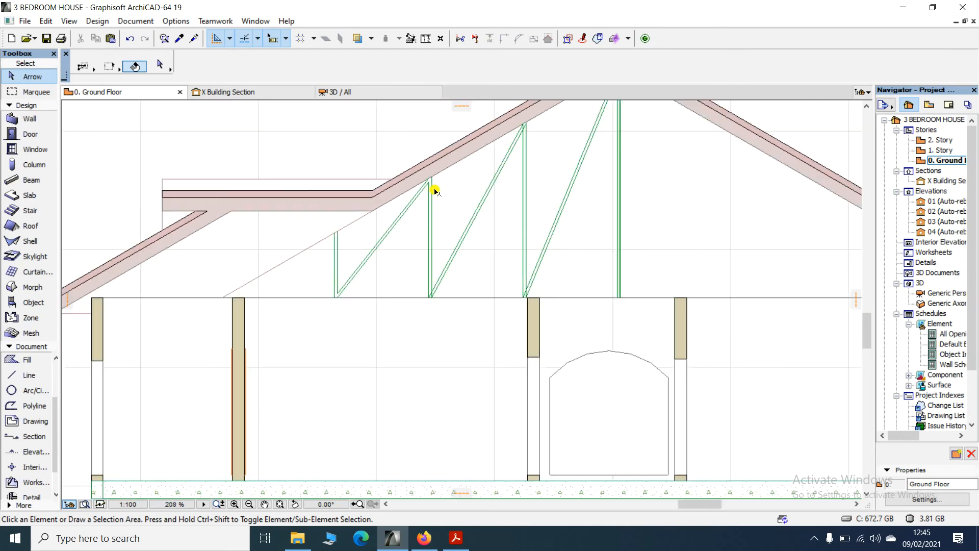
Trim the overlapping segments of the middle brace at the second-leftmost post's base and at the top of the post left of the ridge.
{"action": "scroll", "coordinate": [439, 296], "scroll_direction": "up", "scroll_amount": 4}
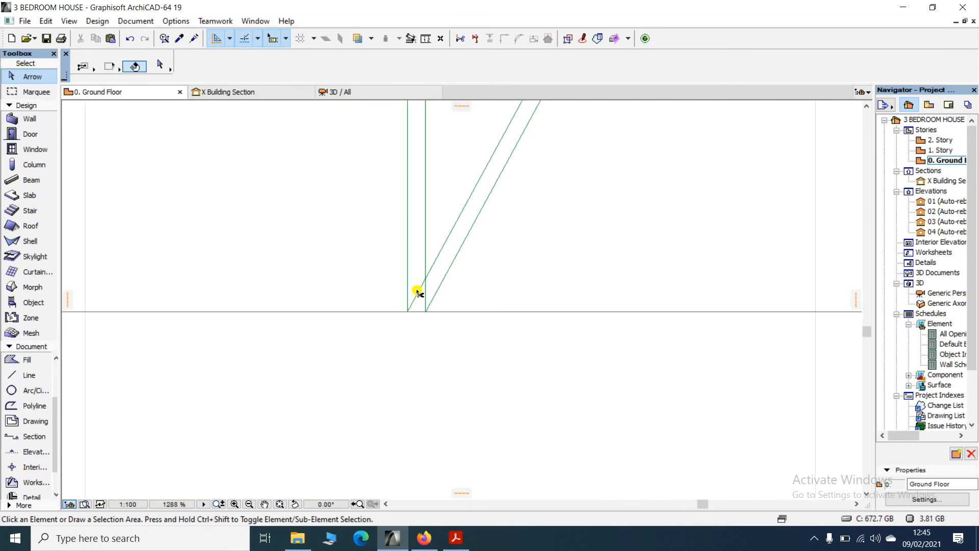
{"action": "scroll", "coordinate": [387, 284], "scroll_direction": "down", "scroll_amount": 6}
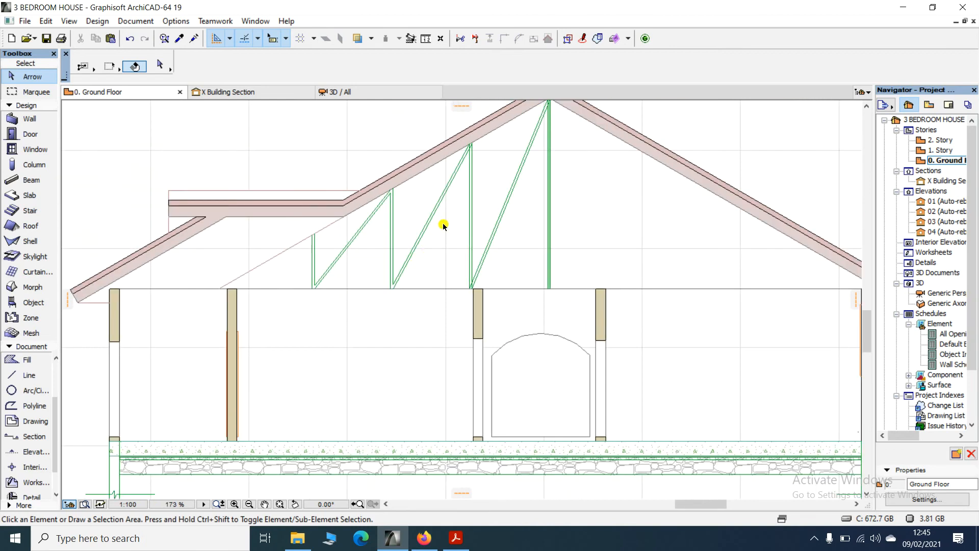
{"action": "scroll", "coordinate": [468, 160], "scroll_direction": "up", "scroll_amount": 7}
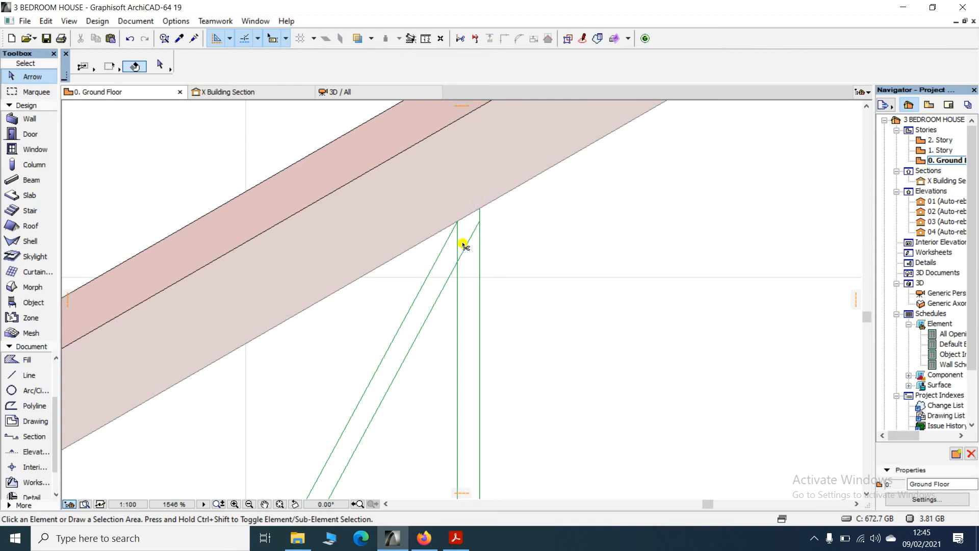
{"action": "left_click", "coordinate": [464, 248], "text": "ctrl"}
{"action": "scroll", "coordinate": [420, 217], "scroll_direction": "down", "scroll_amount": 5}
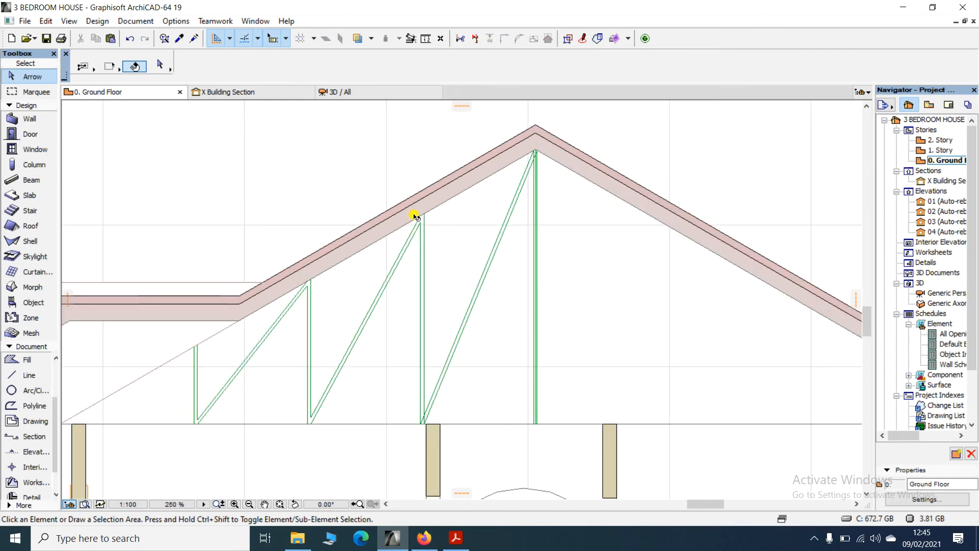
Trim the ridge post's left line above the first brace and the brace segments crossing inside the ridge post.
{"action": "scroll", "coordinate": [537, 151], "scroll_direction": "up", "scroll_amount": 8}
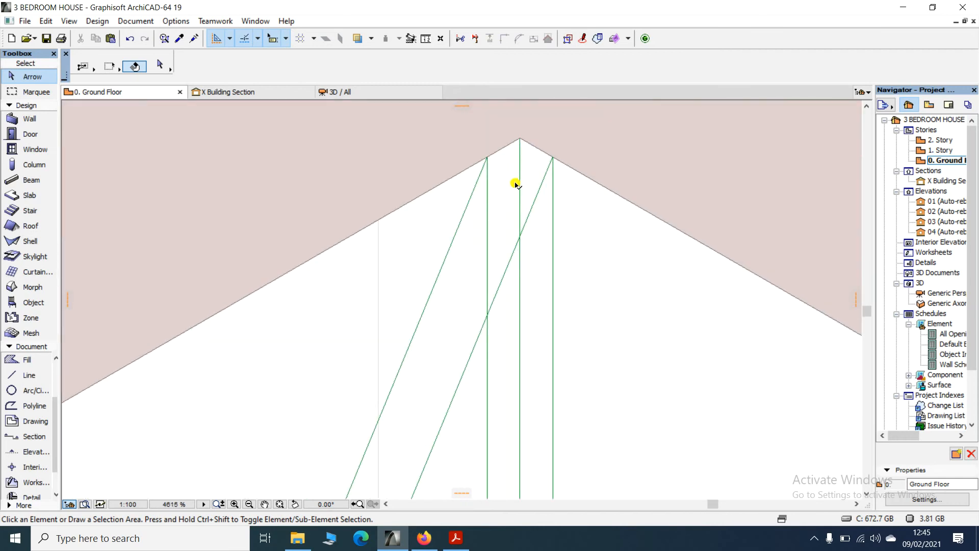
{"action": "left_click", "coordinate": [487, 220], "text": "ctrl"}
{"action": "left_click", "coordinate": [502, 278], "text": "ctrl"}
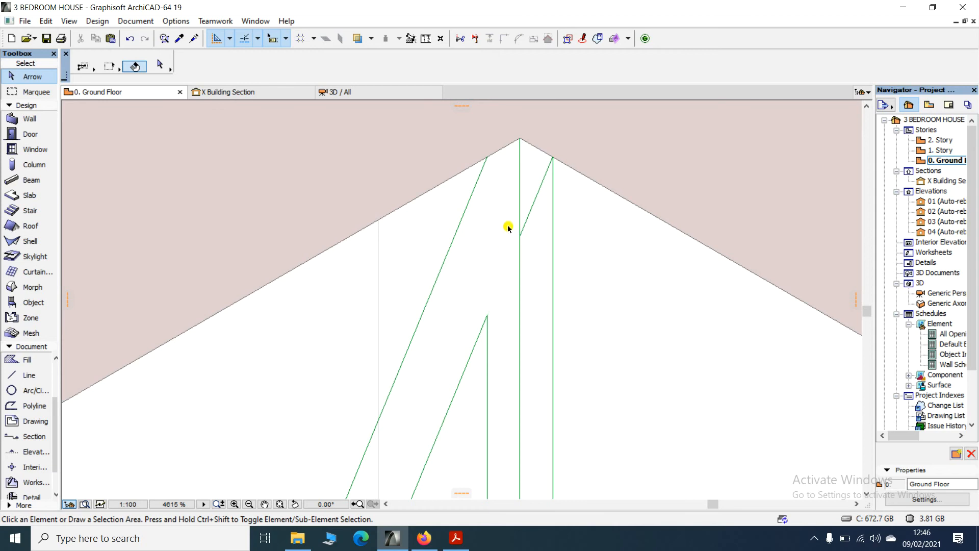
{"action": "left_click", "coordinate": [530, 209], "text": "ctrl"}
{"action": "scroll", "coordinate": [481, 182], "scroll_direction": "down", "scroll_amount": 5}
{"action": "scroll", "coordinate": [473, 193], "scroll_direction": "down", "scroll_amount": 3}
{"action": "scroll", "coordinate": [426, 238], "scroll_direction": "down", "scroll_amount": 2}
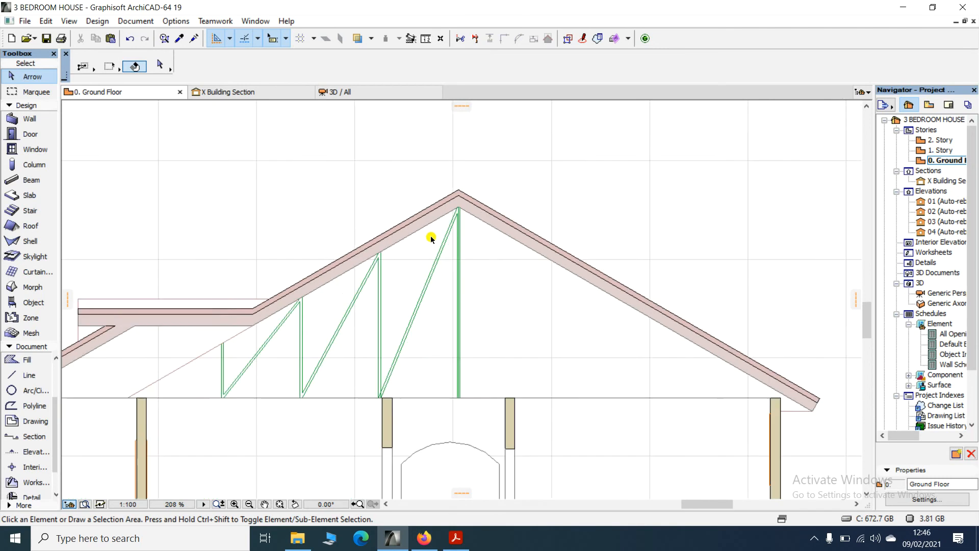
Trim the overlapping segments of the first brace at the base of the post left of the ridge.
{"action": "scroll", "coordinate": [274, 319], "scroll_direction": "up", "scroll_amount": 2}
{"action": "scroll", "coordinate": [354, 291], "scroll_direction": "up", "scroll_amount": 1}
{"action": "scroll", "coordinate": [469, 277], "scroll_direction": "down", "scroll_amount": 2}
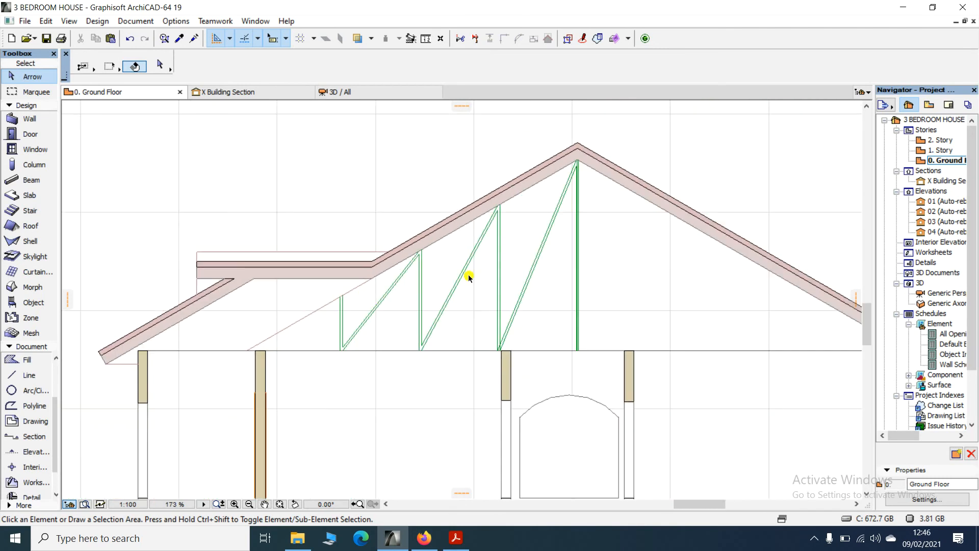
{"action": "scroll", "coordinate": [514, 305], "scroll_direction": "up", "scroll_amount": 6}
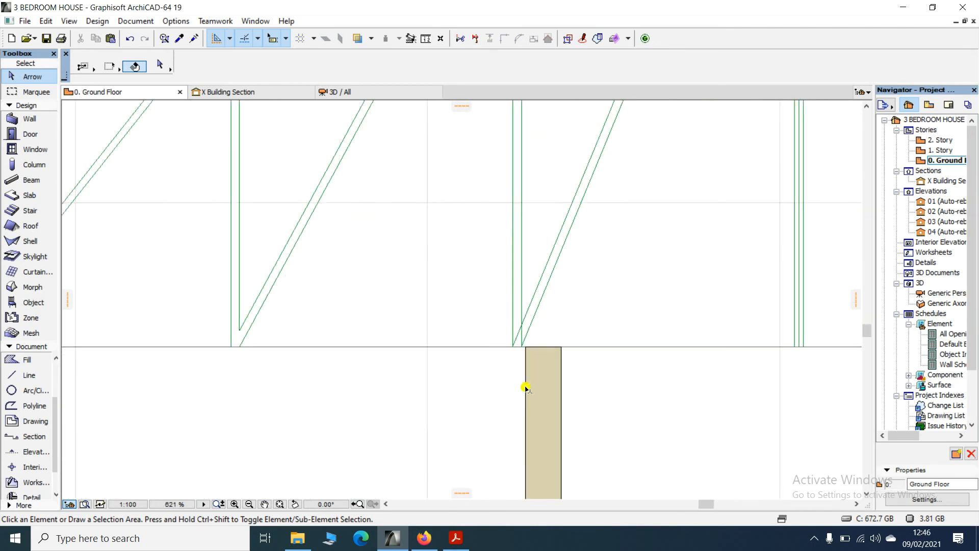
{"action": "left_click", "coordinate": [518, 325], "text": "ctrl"}
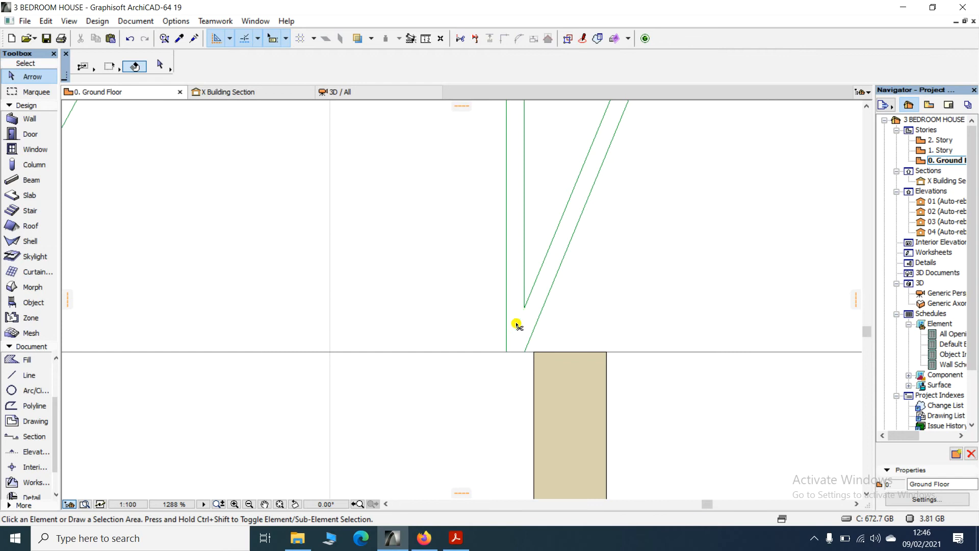
{"action": "scroll", "coordinate": [472, 307], "scroll_direction": "down", "scroll_amount": 4}
{"action": "scroll", "coordinate": [485, 311], "scroll_direction": "down", "scroll_amount": 3}
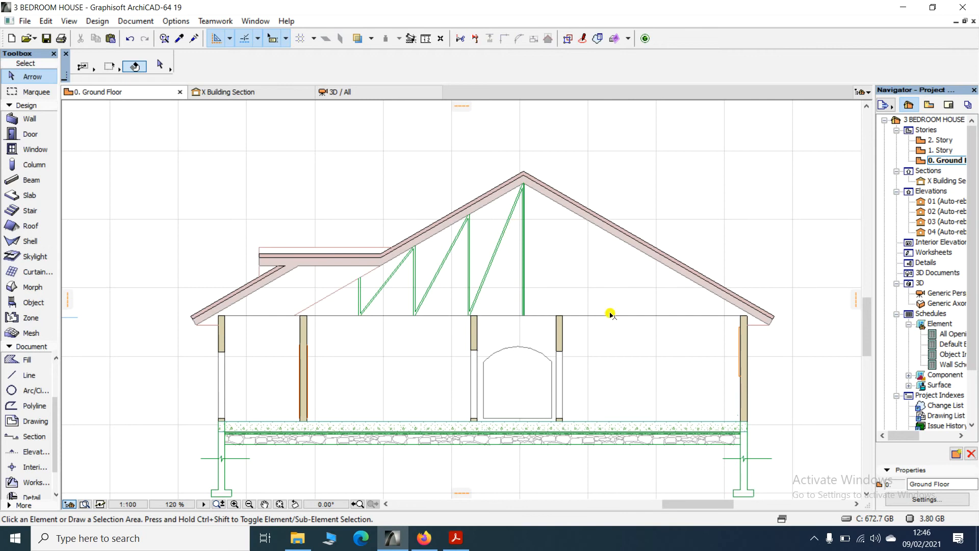
Mirror a copy of all the truss posts and braces about the ridge post's vertical centre line, and deselect the copies.
{"action": "scroll", "coordinate": [607, 312], "scroll_direction": "up", "scroll_amount": 4}
{"action": "scroll", "coordinate": [581, 264], "scroll_direction": "down", "scroll_amount": 2}
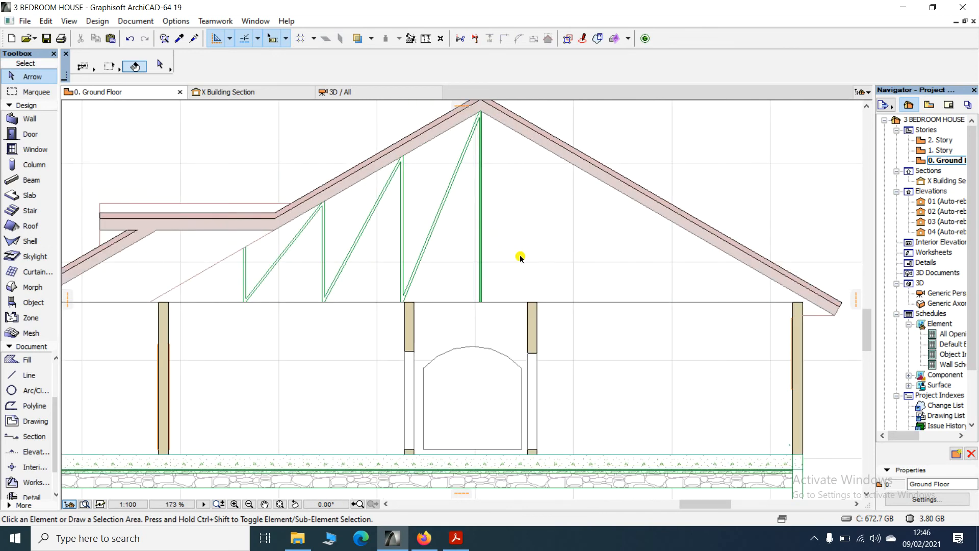
{"action": "left_click", "coordinate": [517, 272]}
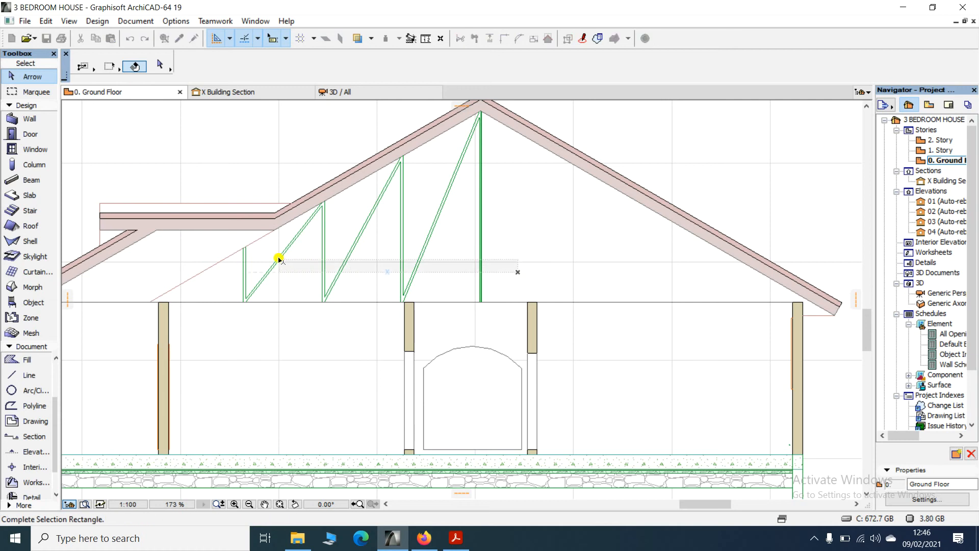
{"action": "left_click", "coordinate": [234, 267]}
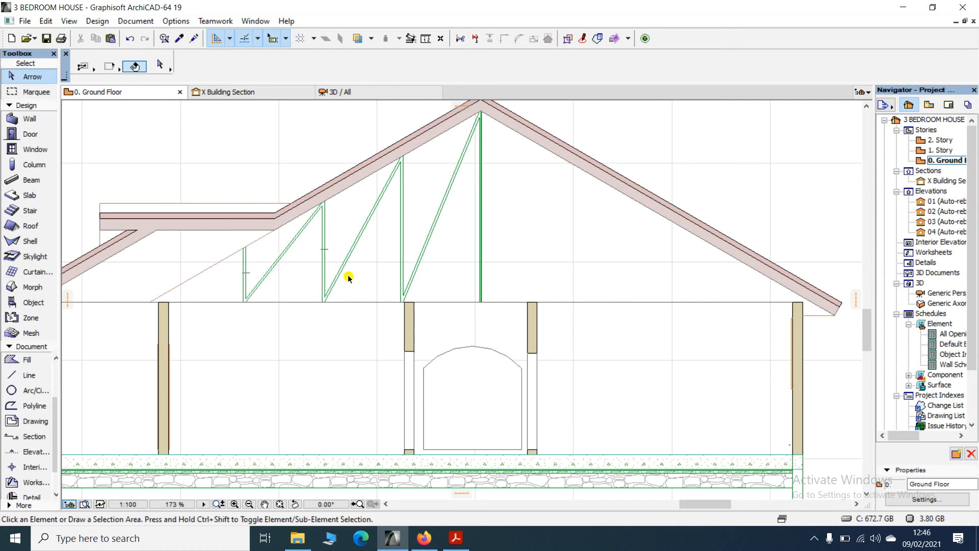
{"action": "left_click", "coordinate": [510, 271]}
{"action": "left_click", "coordinate": [231, 273]}
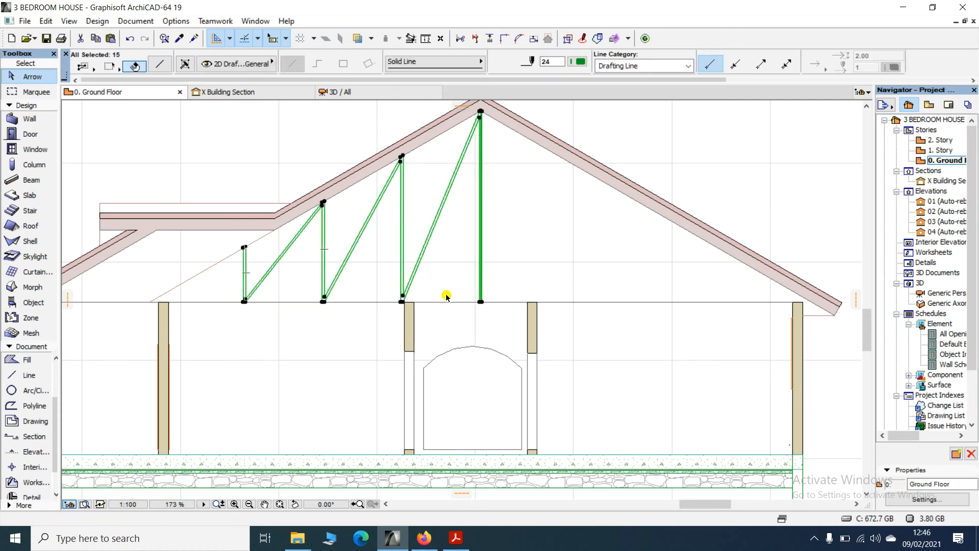
{"action": "right_click", "coordinate": [534, 244]}
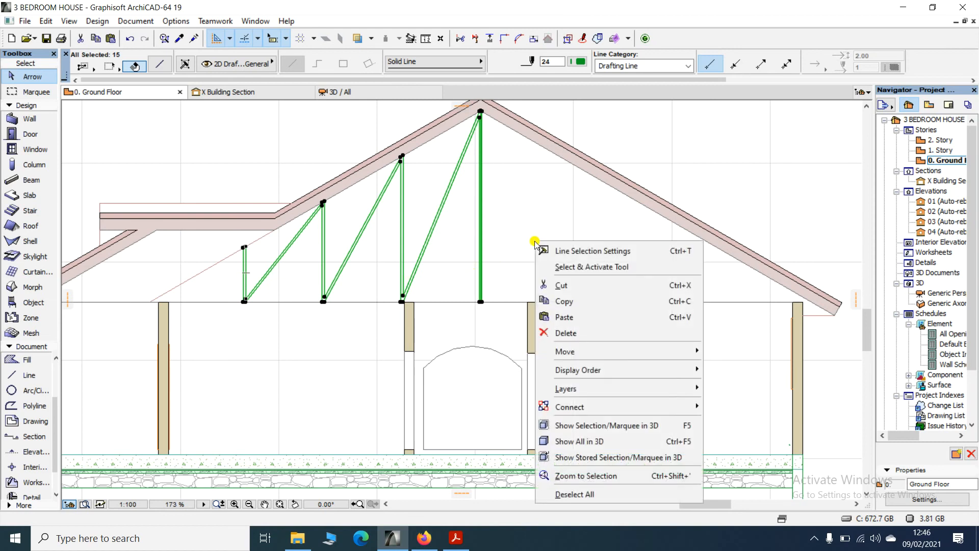
{"action": "mouse_move", "coordinate": [599, 358]}
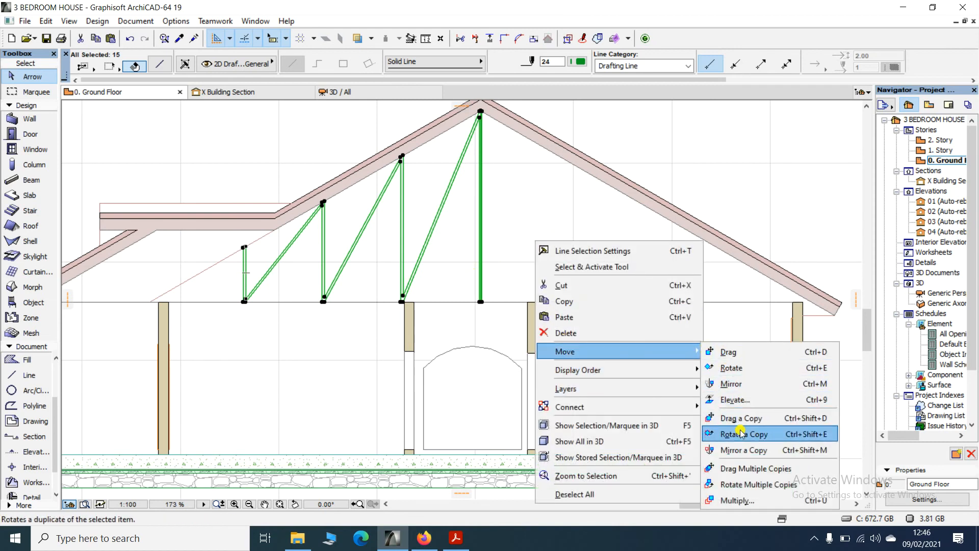
{"action": "left_click", "coordinate": [743, 450]}
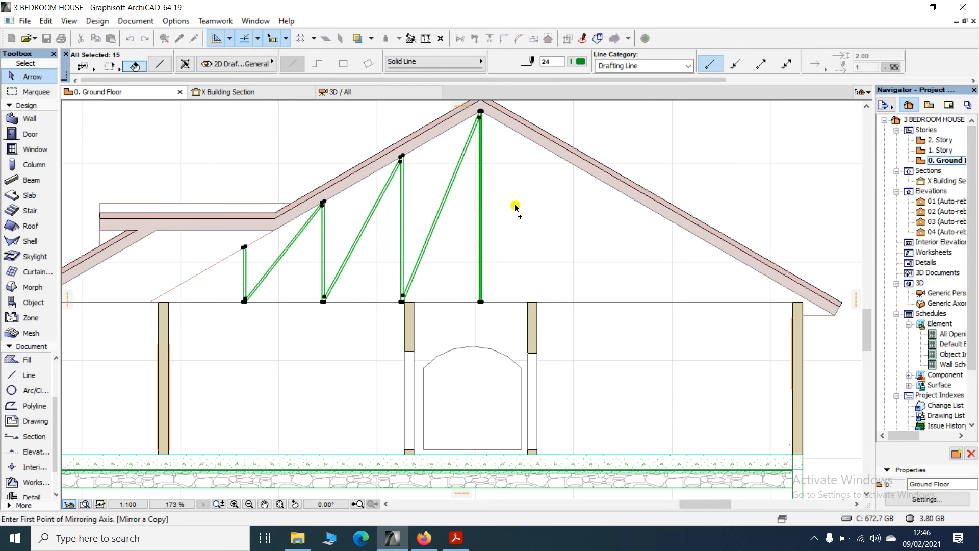
{"action": "scroll", "coordinate": [480, 109], "scroll_direction": "up", "scroll_amount": 4}
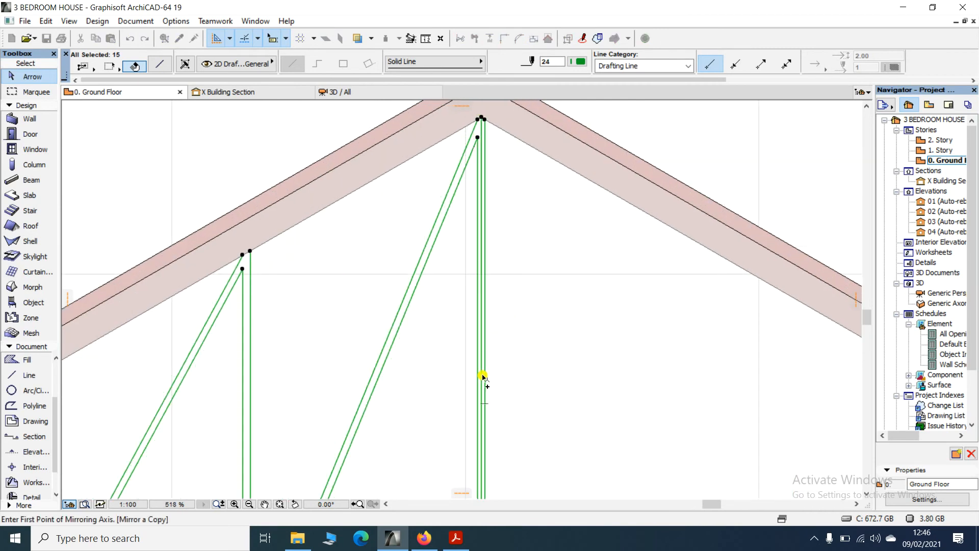
{"action": "scroll", "coordinate": [478, 395], "scroll_direction": "up", "scroll_amount": 2}
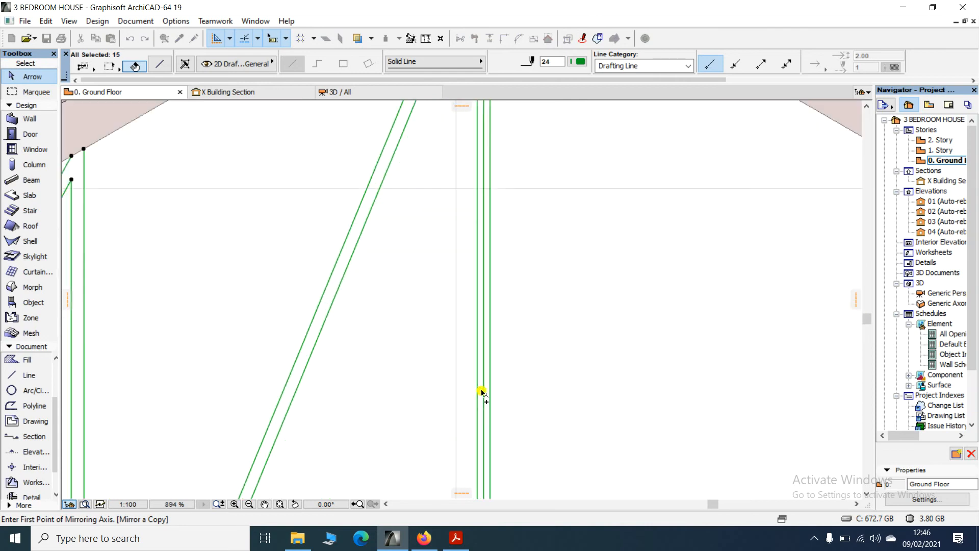
{"action": "left_click", "coordinate": [484, 388]}
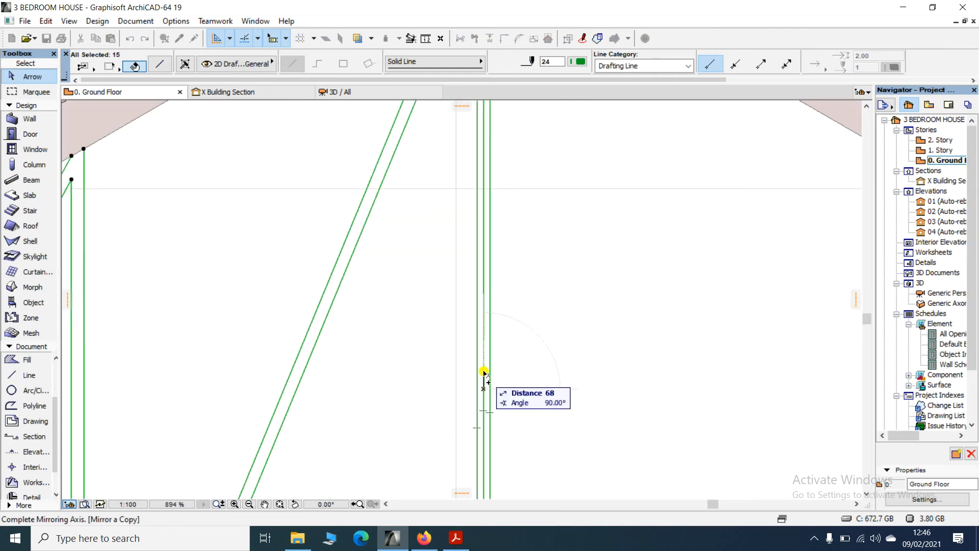
{"action": "scroll", "coordinate": [497, 373], "scroll_direction": "down", "scroll_amount": 5}
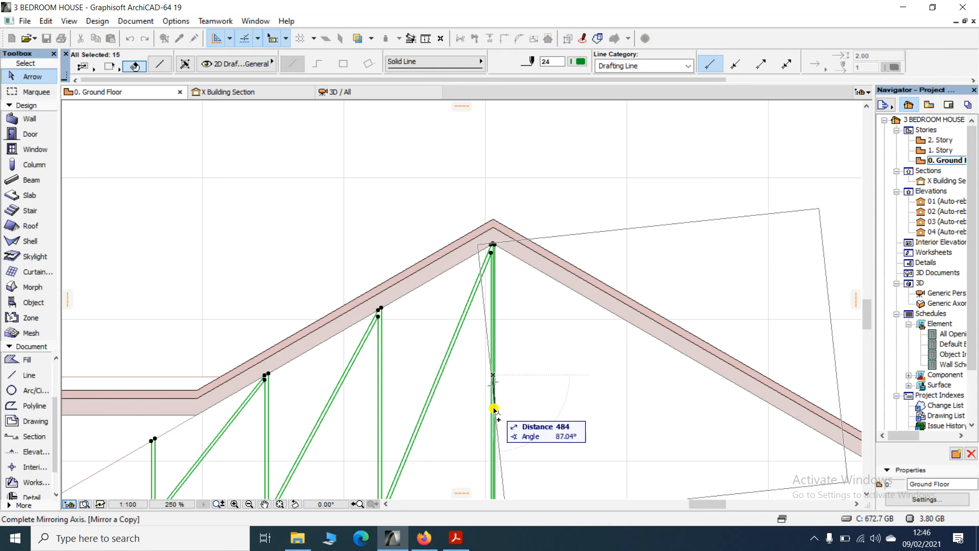
{"action": "scroll", "coordinate": [494, 408], "scroll_direction": "up", "scroll_amount": 5}
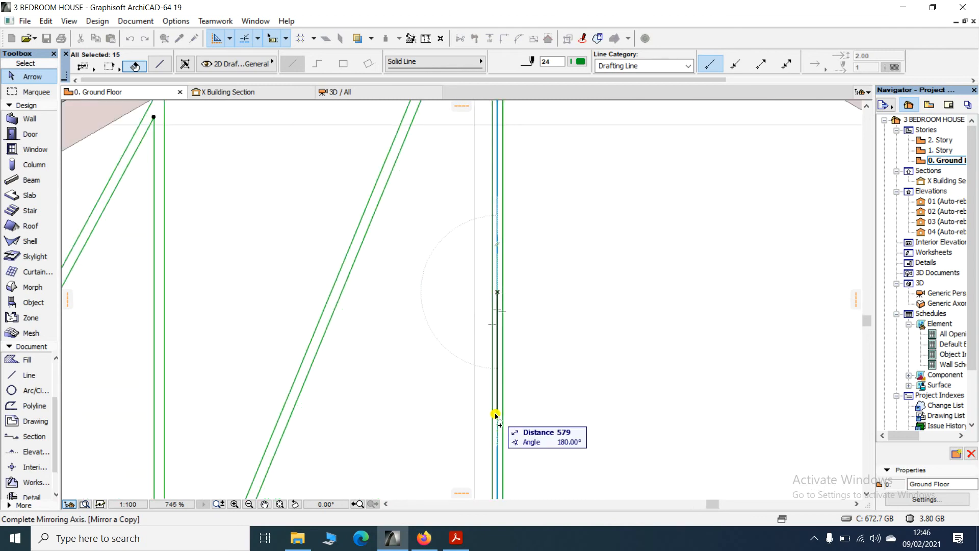
{"action": "left_click", "coordinate": [495, 415]}
{"action": "scroll", "coordinate": [495, 415], "scroll_direction": "down", "scroll_amount": 2}
{"action": "scroll", "coordinate": [464, 302], "scroll_direction": "down", "scroll_amount": 3}
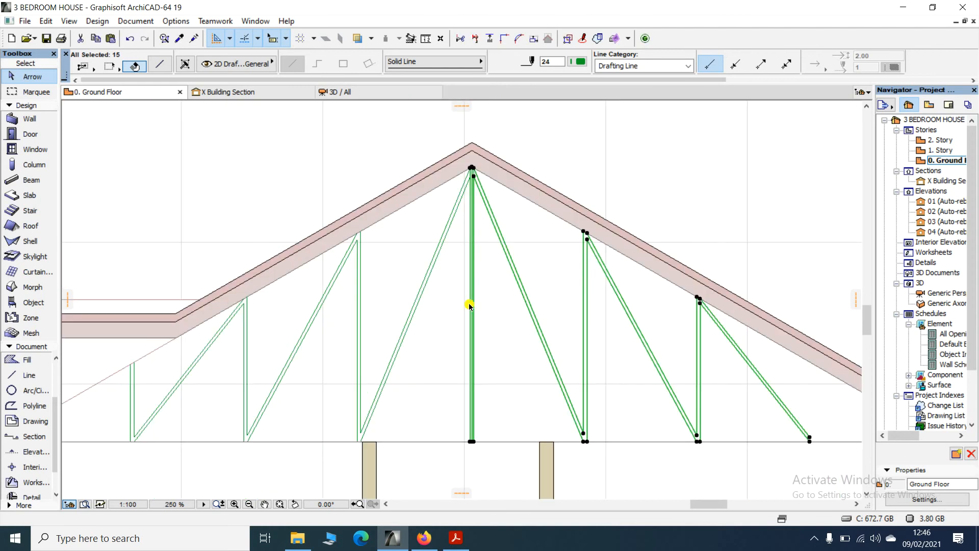
{"action": "left_click", "coordinate": [688, 243]}
Trim both outer lines of the ridge post where they overlap the brace ends just below the ridge.
{"action": "scroll", "coordinate": [478, 188], "scroll_direction": "up", "scroll_amount": 4}
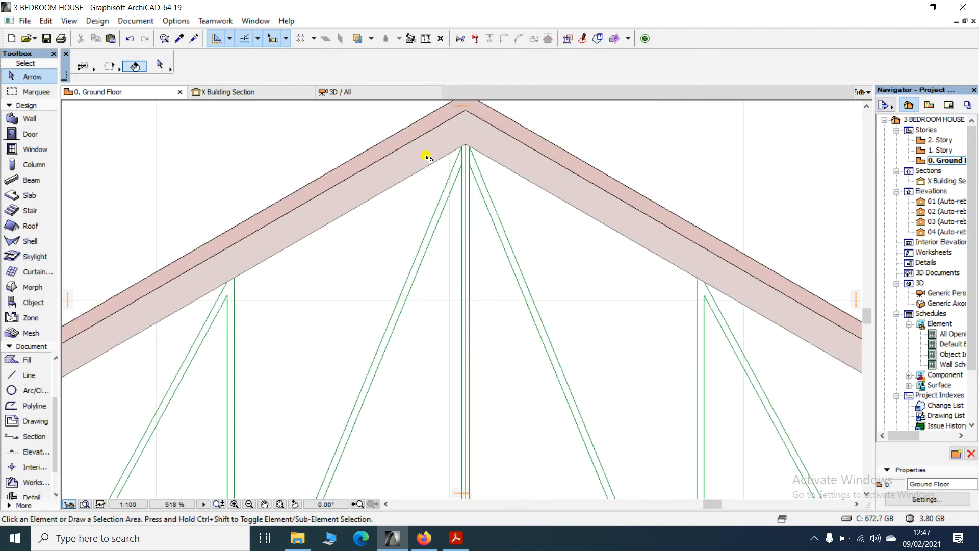
{"action": "scroll", "coordinate": [428, 157], "scroll_direction": "down", "scroll_amount": 5}
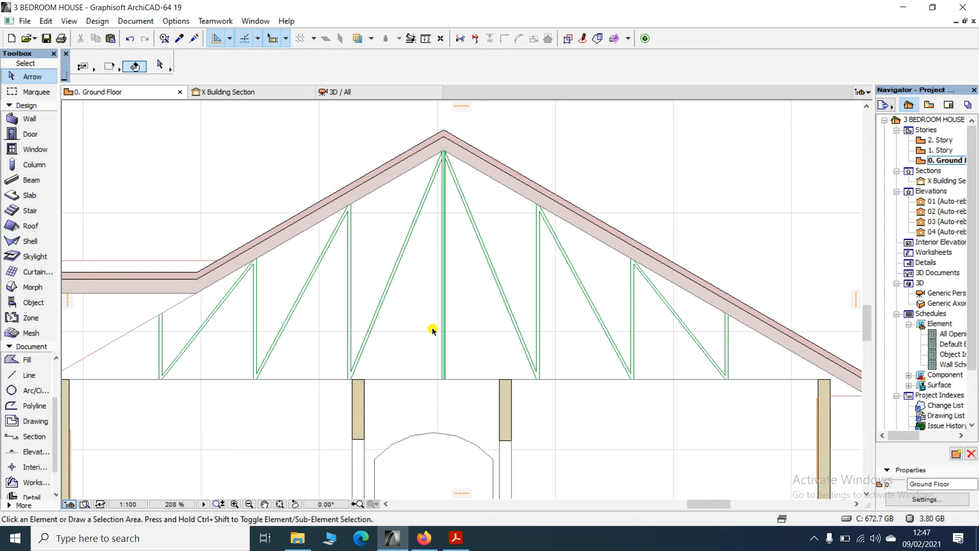
{"action": "scroll", "coordinate": [432, 149], "scroll_direction": "up", "scroll_amount": 3}
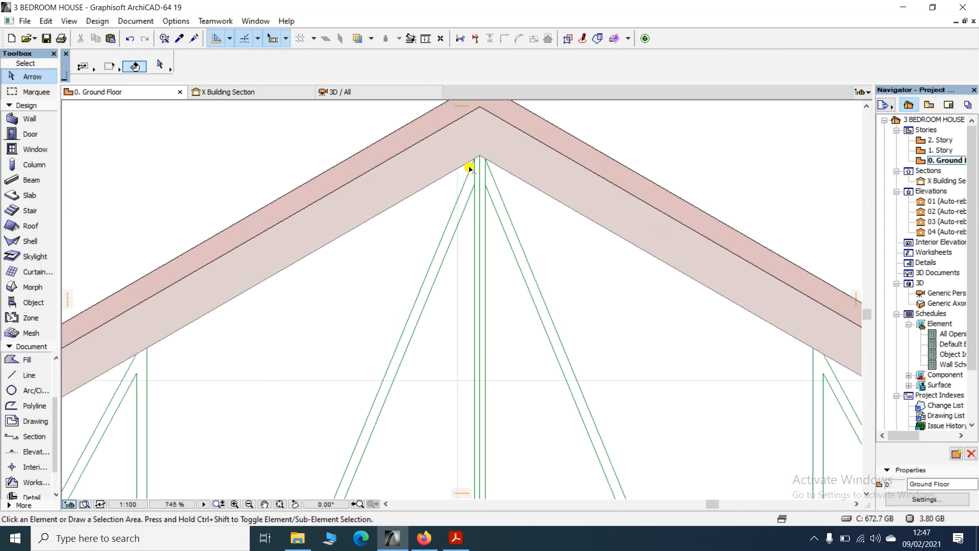
{"action": "scroll", "coordinate": [474, 170], "scroll_direction": "up", "scroll_amount": 2}
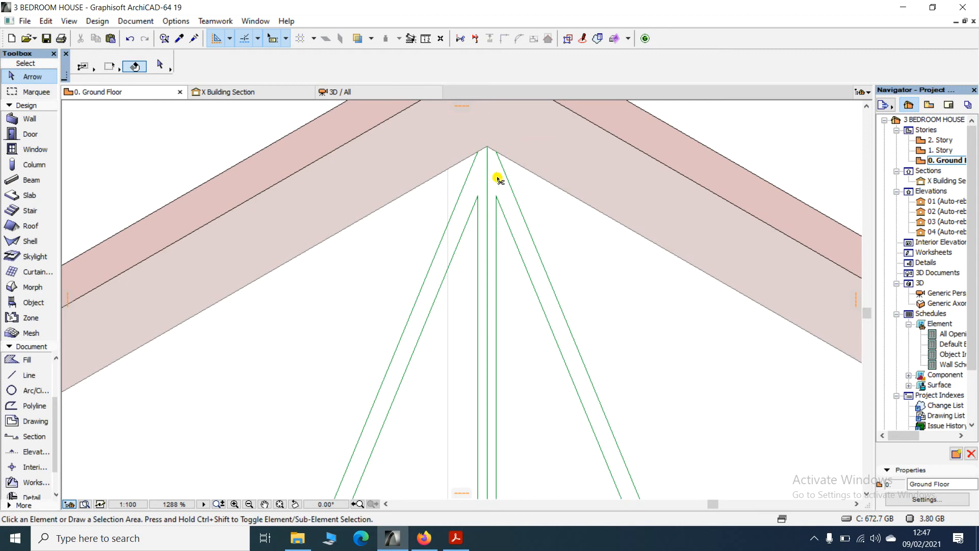
{"action": "scroll", "coordinate": [487, 171], "scroll_direction": "down", "scroll_amount": 4}
{"action": "scroll", "coordinate": [477, 219], "scroll_direction": "up", "scroll_amount": 2}
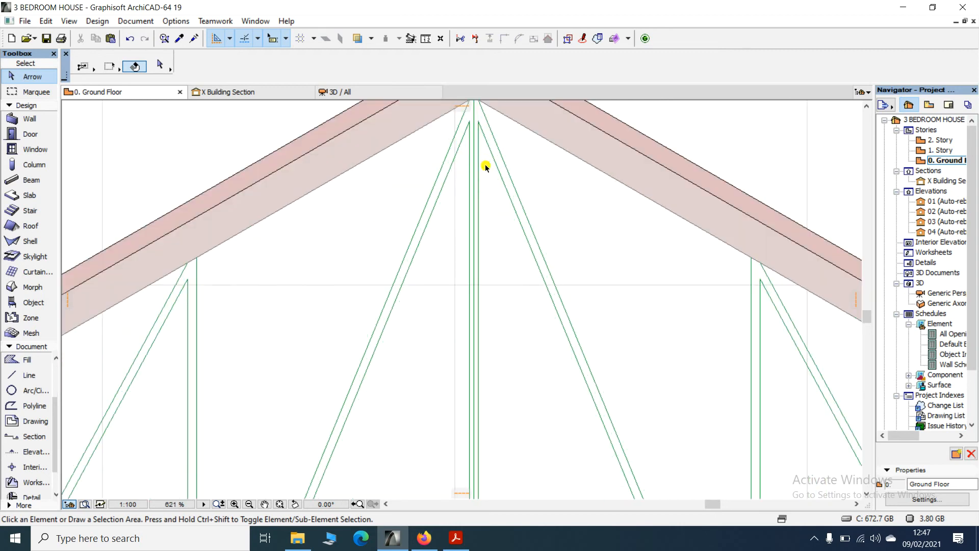
Delete the vertical centre line running inside the ridge post.
{"action": "scroll", "coordinate": [473, 109], "scroll_direction": "down", "scroll_amount": 3}
{"action": "scroll", "coordinate": [482, 135], "scroll_direction": "up", "scroll_amount": 3}
{"action": "left_click", "coordinate": [481, 138]}
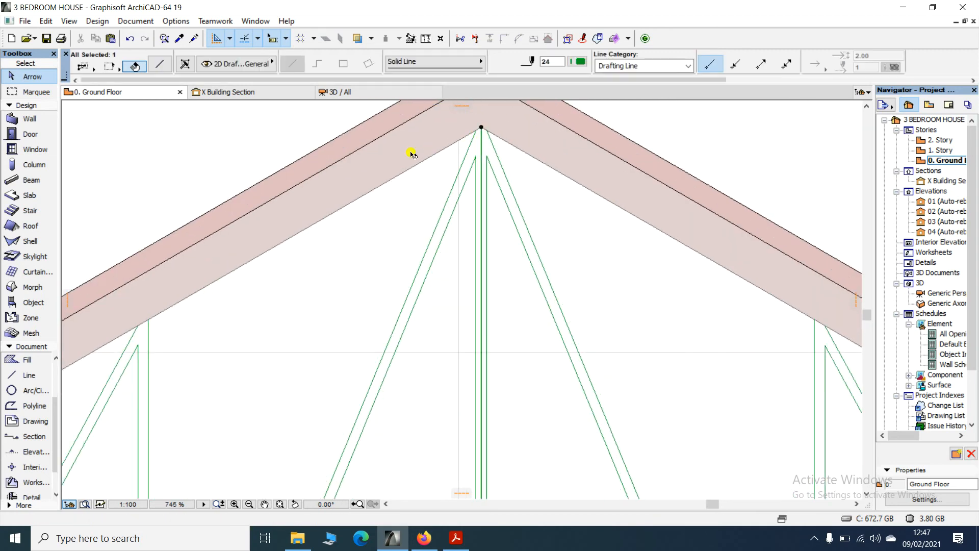
{"action": "key", "text": "Escape"}
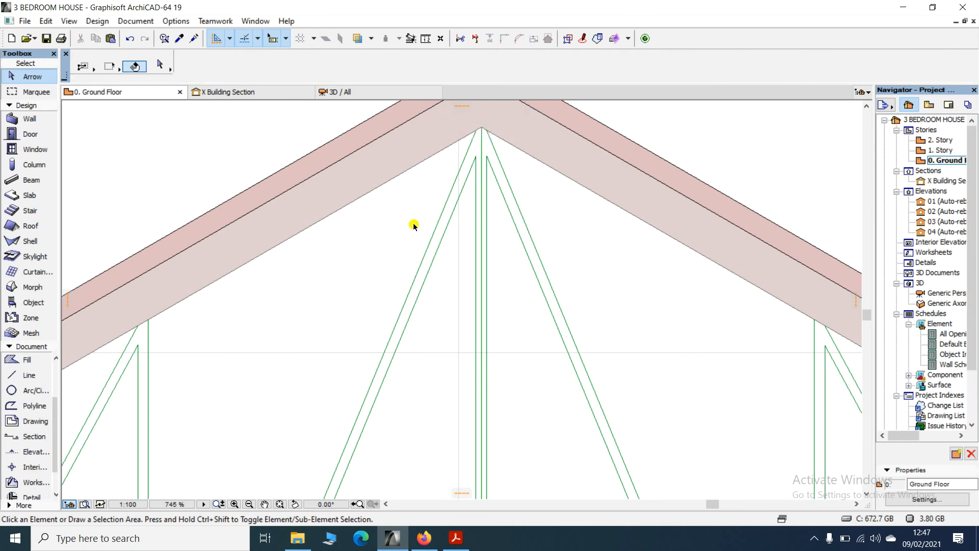
{"action": "left_click", "coordinate": [481, 140]}
{"action": "key", "text": "Escape"}
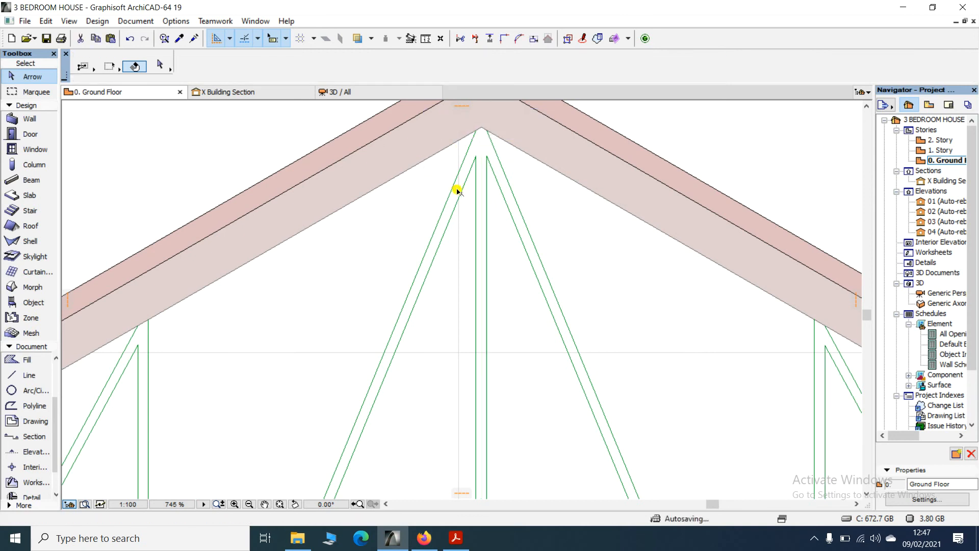
Examine the completed roof truss and the whole section down to its sub-floor layers and foundations.
{"action": "scroll", "coordinate": [454, 192], "scroll_direction": "down", "scroll_amount": 3}
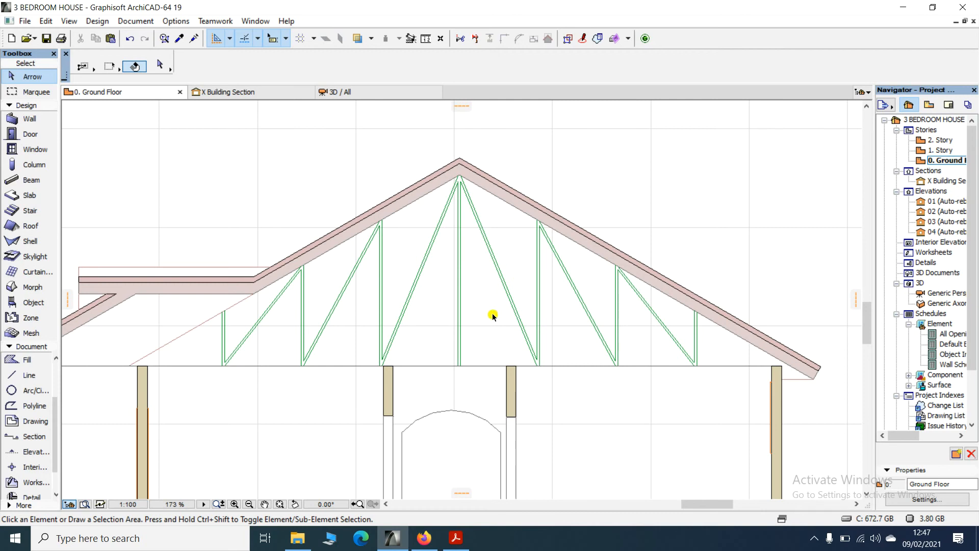
{"action": "scroll", "coordinate": [468, 277], "scroll_direction": "down", "scroll_amount": 3}
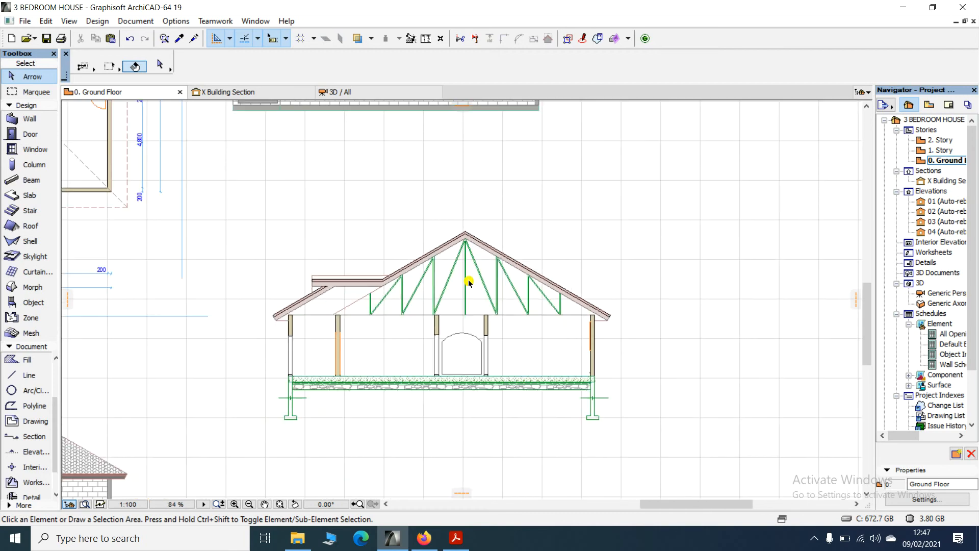
{"action": "scroll", "coordinate": [457, 431], "scroll_direction": "up", "scroll_amount": 3}
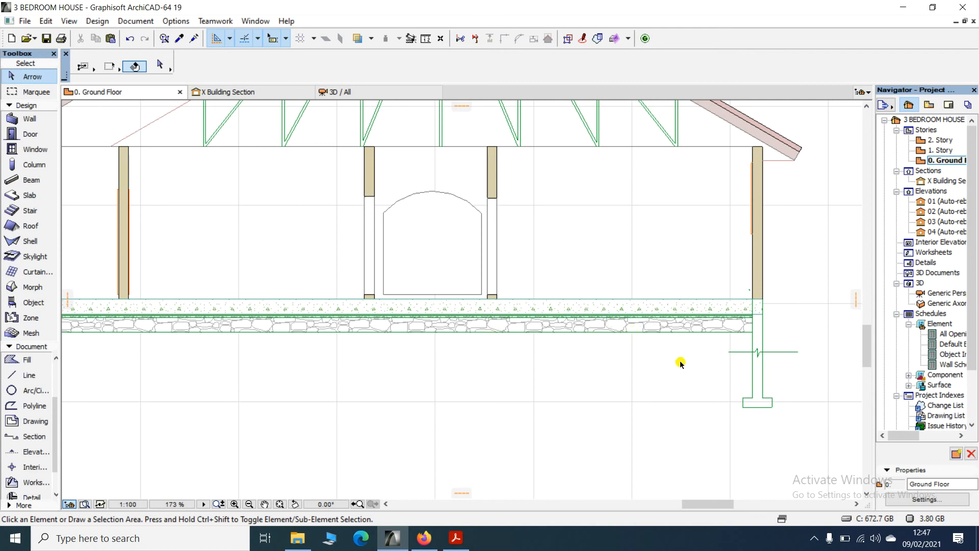
{"action": "scroll", "coordinate": [569, 311], "scroll_direction": "down", "scroll_amount": 5}
{"action": "scroll", "coordinate": [586, 243], "scroll_direction": "up", "scroll_amount": 1}
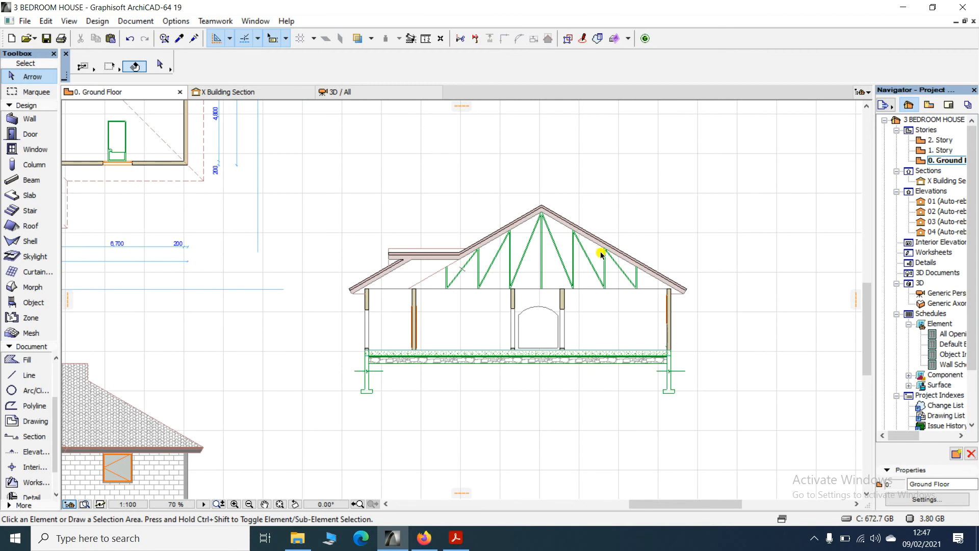
{"action": "scroll", "coordinate": [620, 272], "scroll_direction": "up", "scroll_amount": 4}
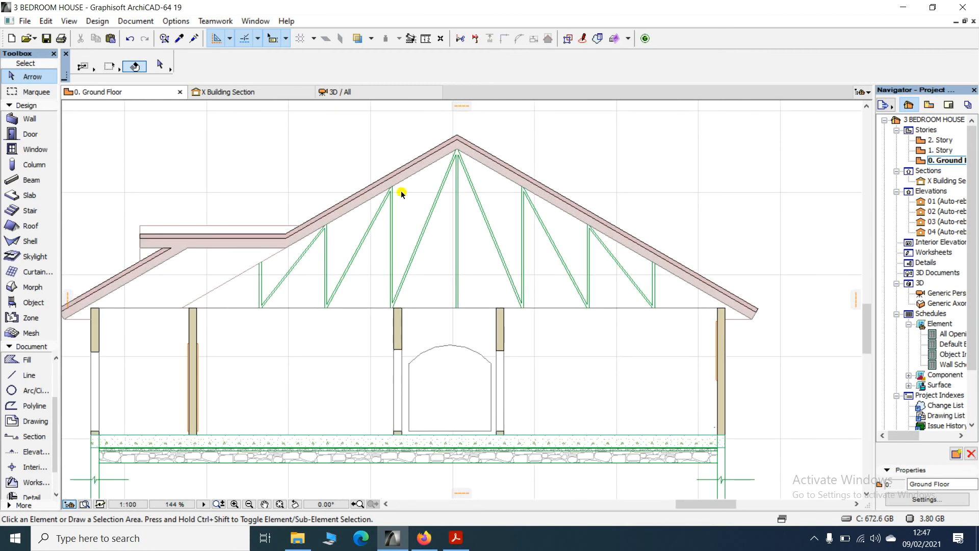
{"action": "scroll", "coordinate": [323, 192], "scroll_direction": "down", "scroll_amount": 3}
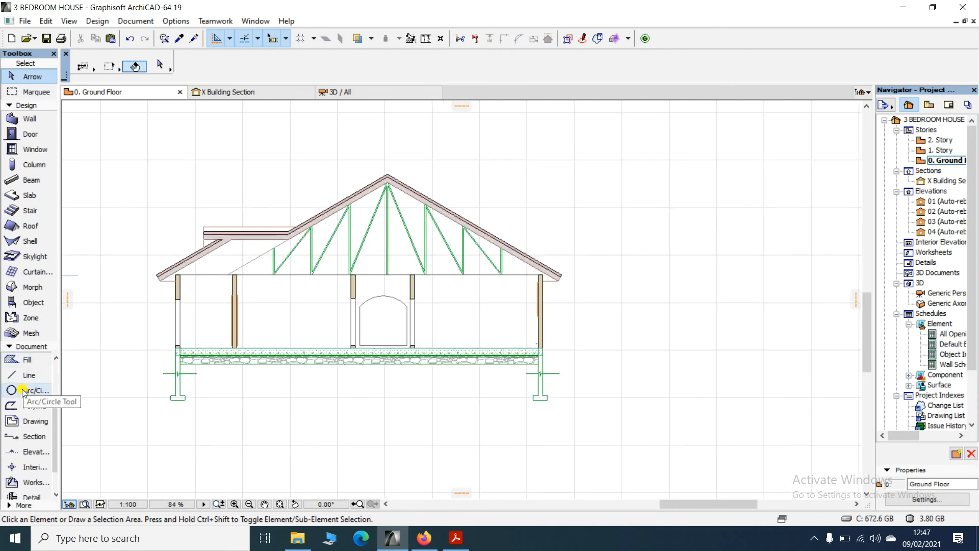
Place a fixed-width text block above the roof's right slope, beside the section, and enter the heading "ROOF DETAILS".
{"action": "scroll", "coordinate": [48, 425], "scroll_direction": "up", "scroll_amount": 3}
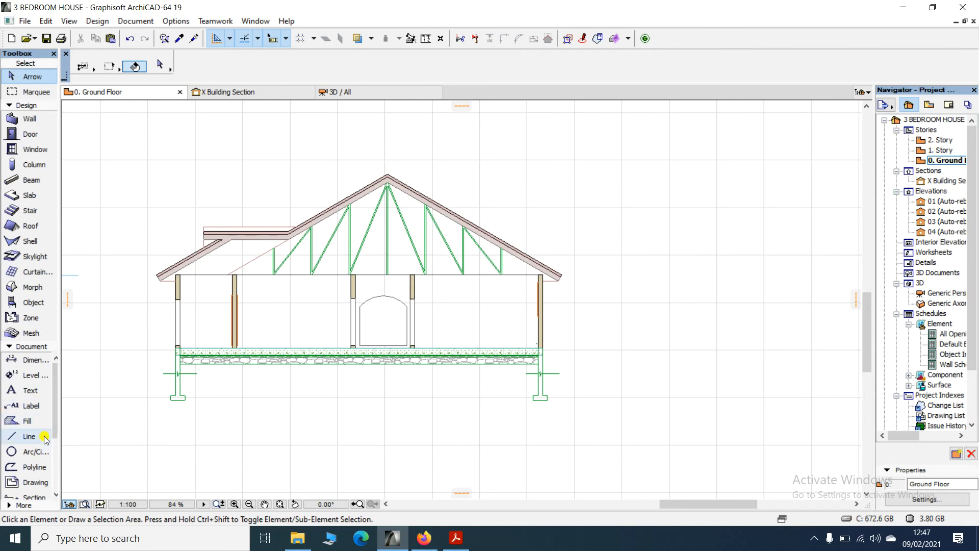
{"action": "left_click", "coordinate": [41, 393]}
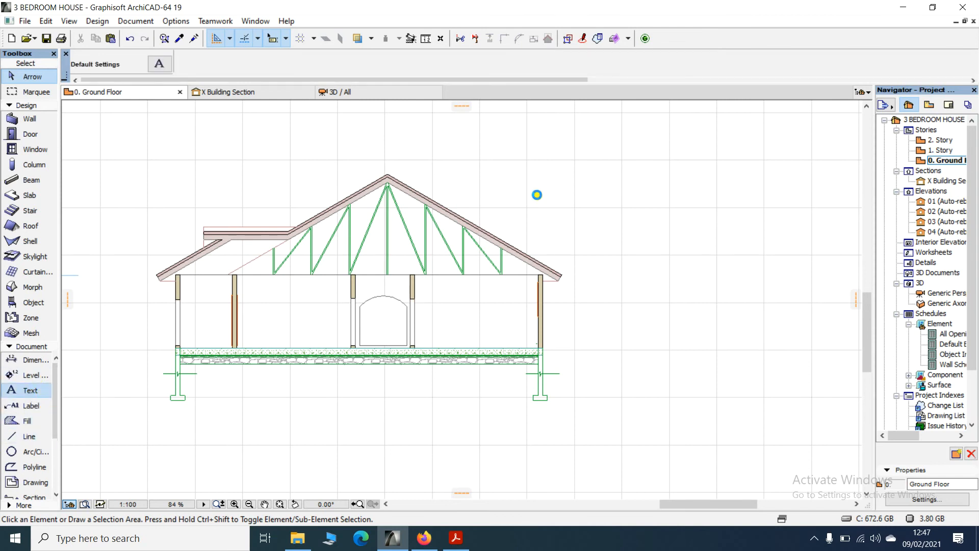
{"action": "left_click", "coordinate": [555, 145]}
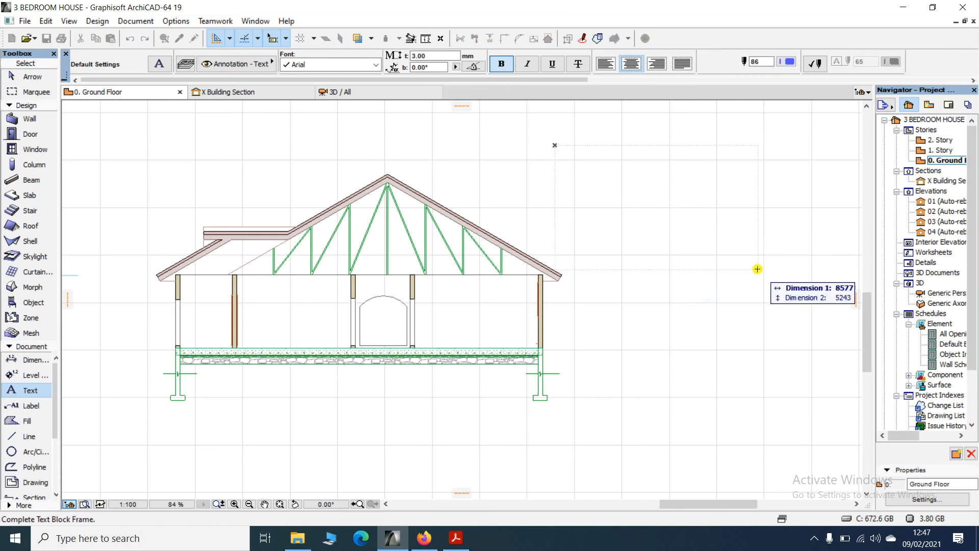
{"action": "left_click", "coordinate": [775, 265]}
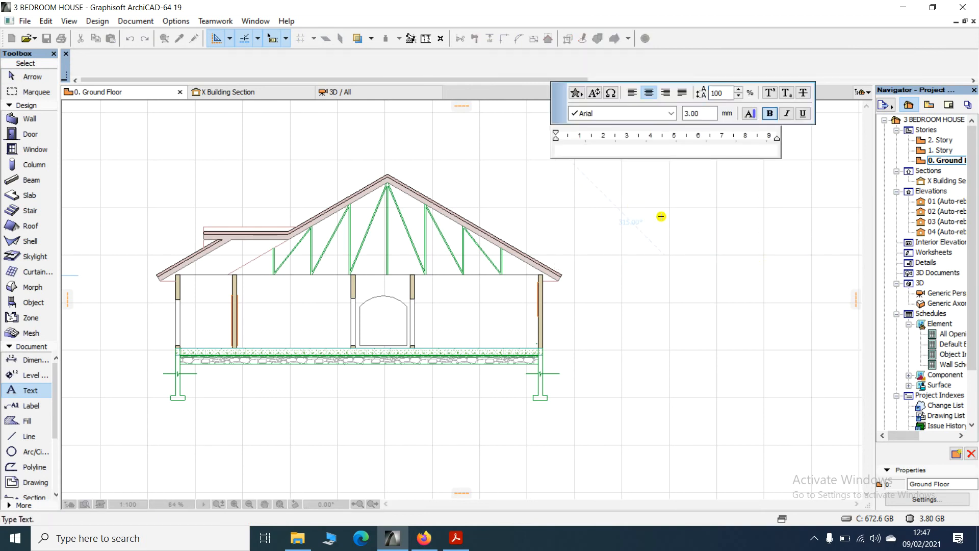
{"action": "type", "text": "ROOF DETAILS"}
{"action": "key", "text": "Return"}
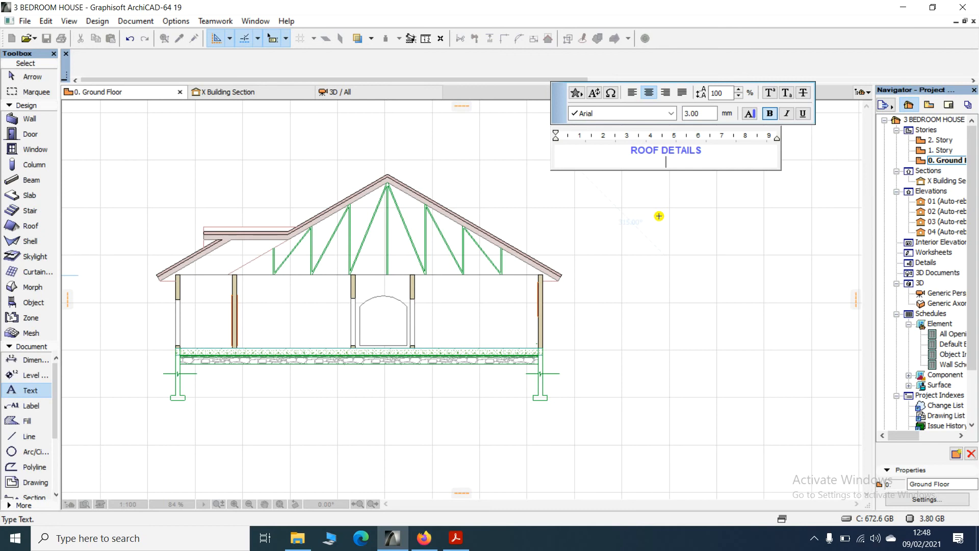
Start the line below the "ROOF DETAILS" heading with "30 DEGRES".
{"action": "type", "text": "30 DEGREES"}
{"action": "key", "text": "BackSpace"}
{"action": "key", "text": "BackSpace"}
{"action": "type", "text": "S"}
{"action": "key", "text": "BackSpace"}
{"action": "key", "text": "BackSpace"}
{"action": "key", "text": "BackSpace"}
{"action": "key", "text": "BackSpace"}
{"action": "key", "text": "BackSpace"}
{"action": "type", "text": "DEGRES"}
Complete the roof pitch line of the note with "PITCHING ANGLE" and start a new line below it.
{"action": "type", "text": "PICHIN"}
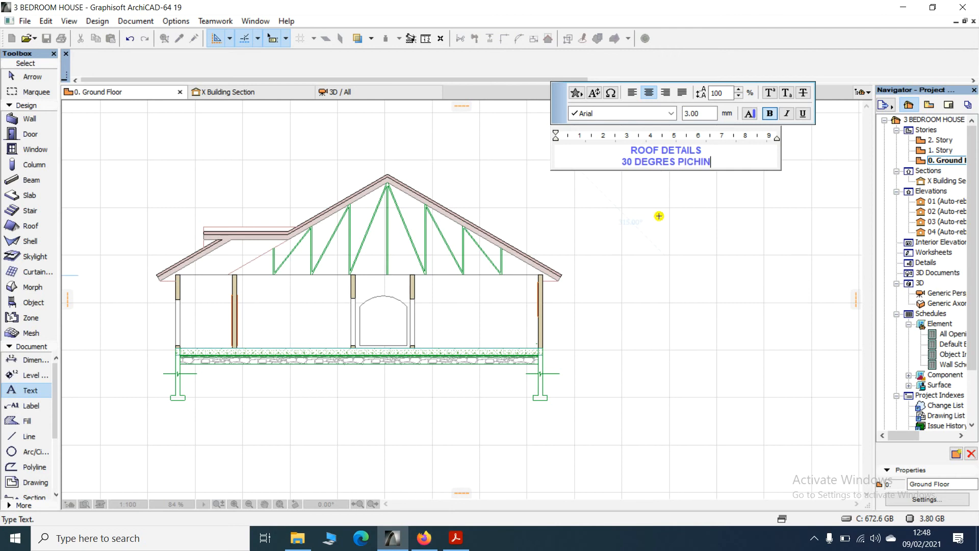
{"action": "type", "text": "G"}
{"action": "key", "text": "BackSpace"}
{"action": "key", "text": "BackSpace"}
{"action": "key", "text": "BackSpace"}
{"action": "key", "text": "BackSpace"}
{"action": "key", "text": "BackSpace"}
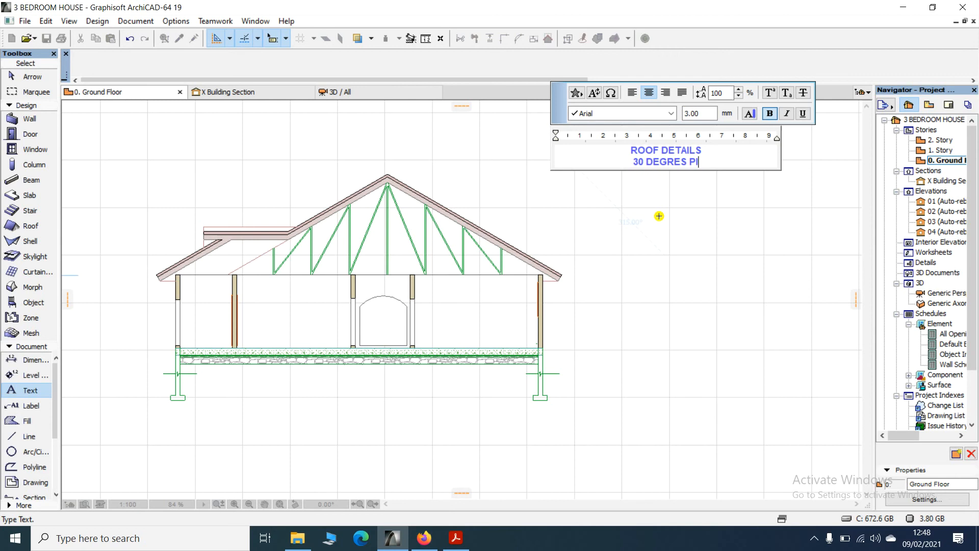
{"action": "type", "text": "CHING"}
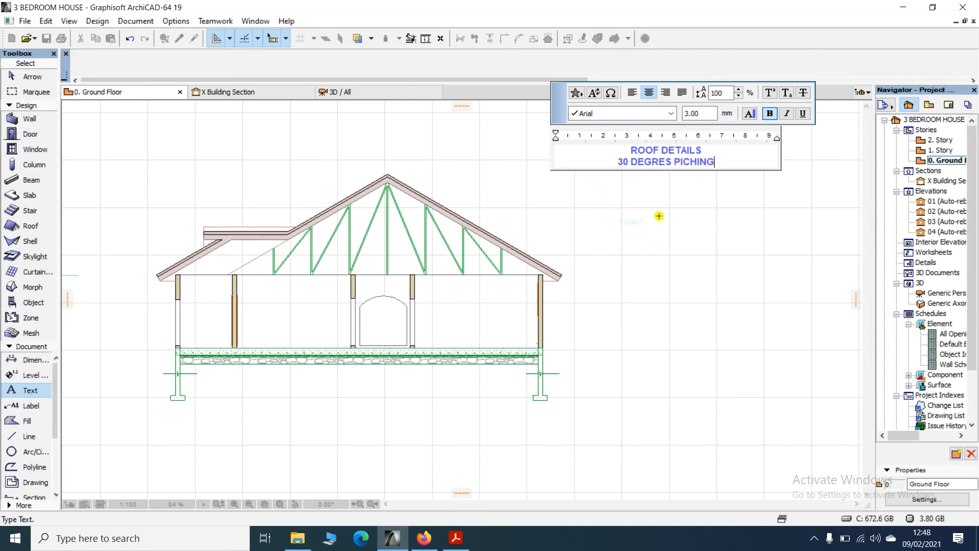
{"action": "key", "text": "BackSpace"}
{"action": "key", "text": "BackSpace"}
{"action": "key", "text": "BackSpace"}
{"action": "key", "text": "BackSpace"}
{"action": "key", "text": "BackSpace"}
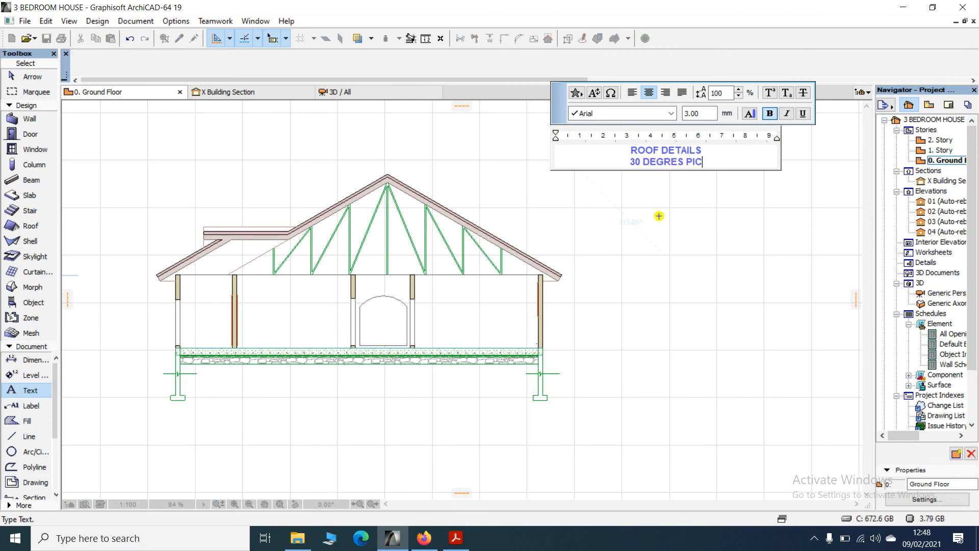
{"action": "type", "text": "TCH"}
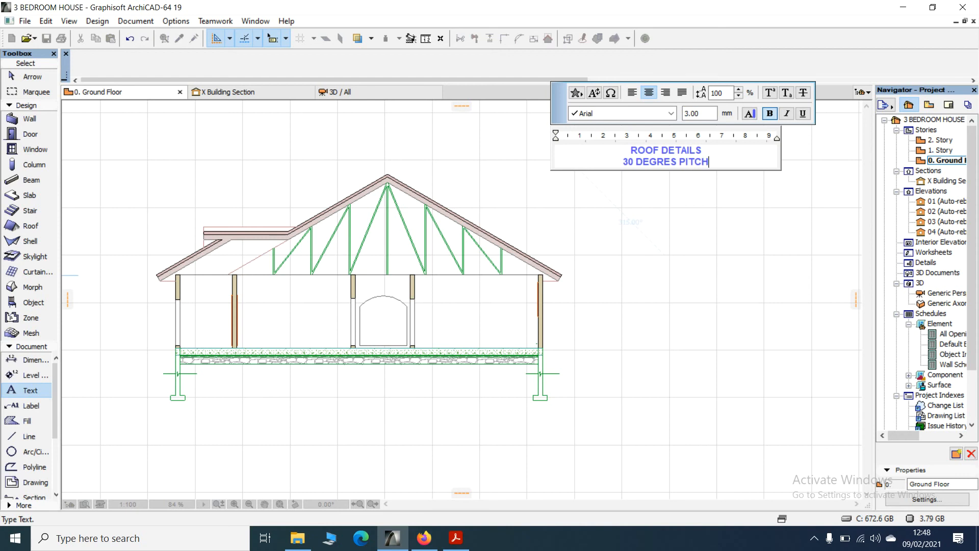
{"action": "type", "text": "ING ANGLE"}
{"action": "key", "text": "Return"}
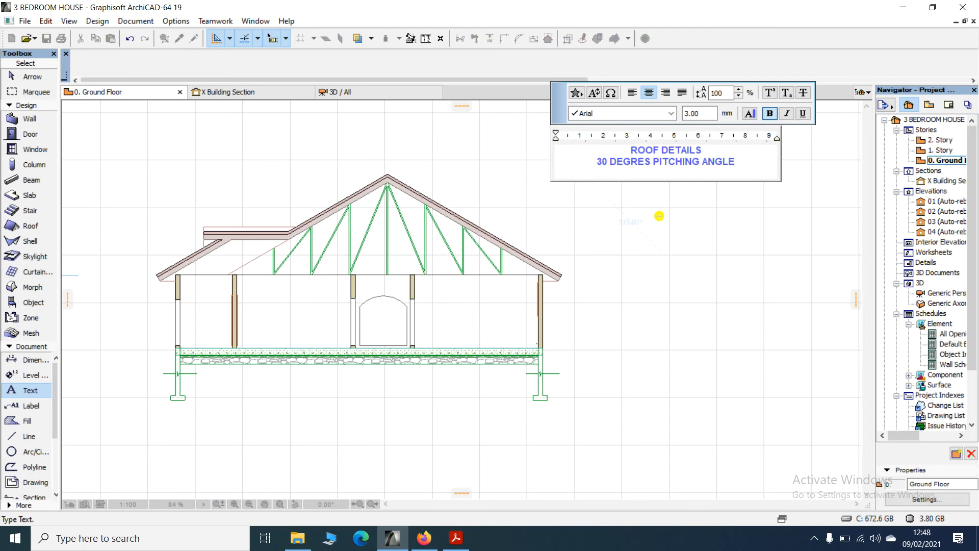
Add the lines "75 *75 PURLINS" and "45*27 BUTTENS" to the roof note and finish the text block.
{"action": "type", "text": "75 °75 PURLINS"}
{"action": "key", "text": "Return"}
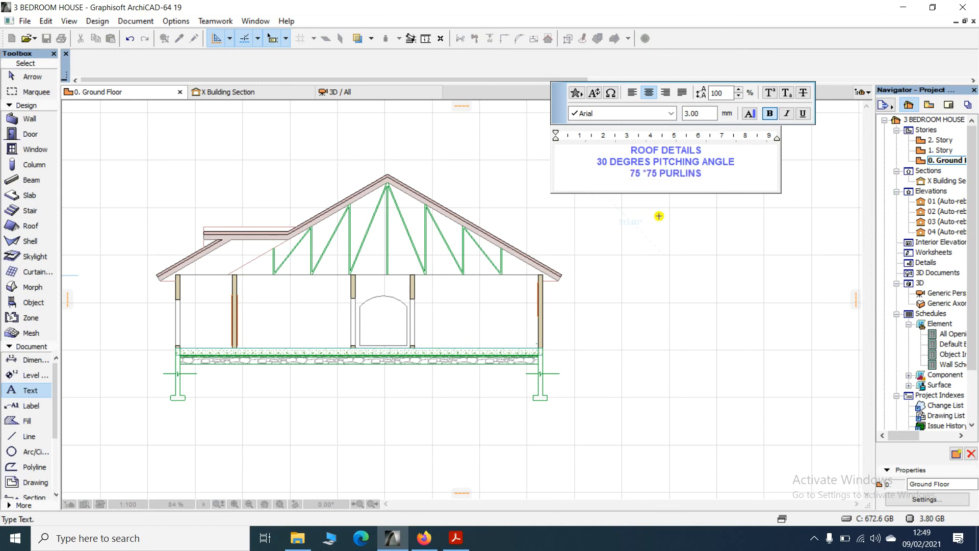
{"action": "type", "text": "45*27 BUTTENS"}
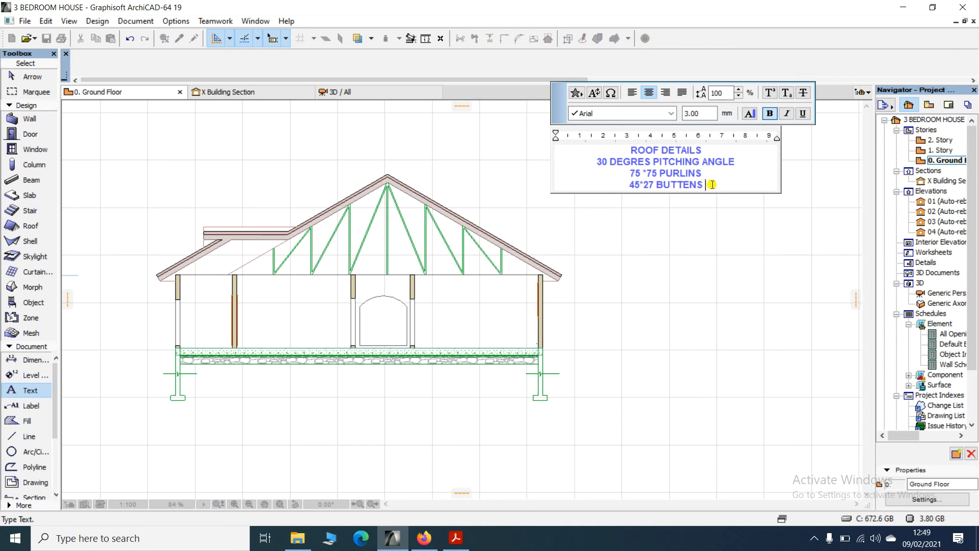
{"action": "left_click", "coordinate": [710, 221]}
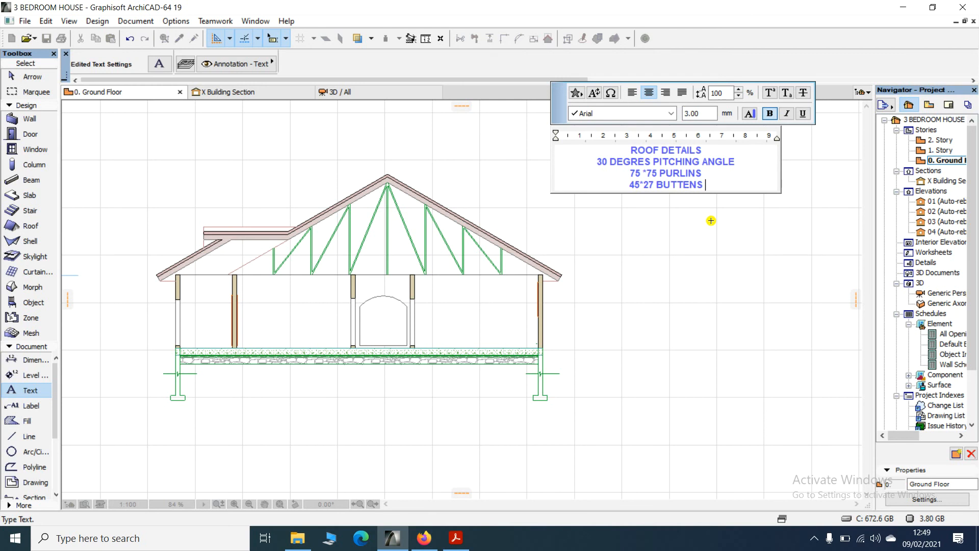
{"action": "scroll", "coordinate": [637, 239], "scroll_direction": "down", "scroll_amount": 5}
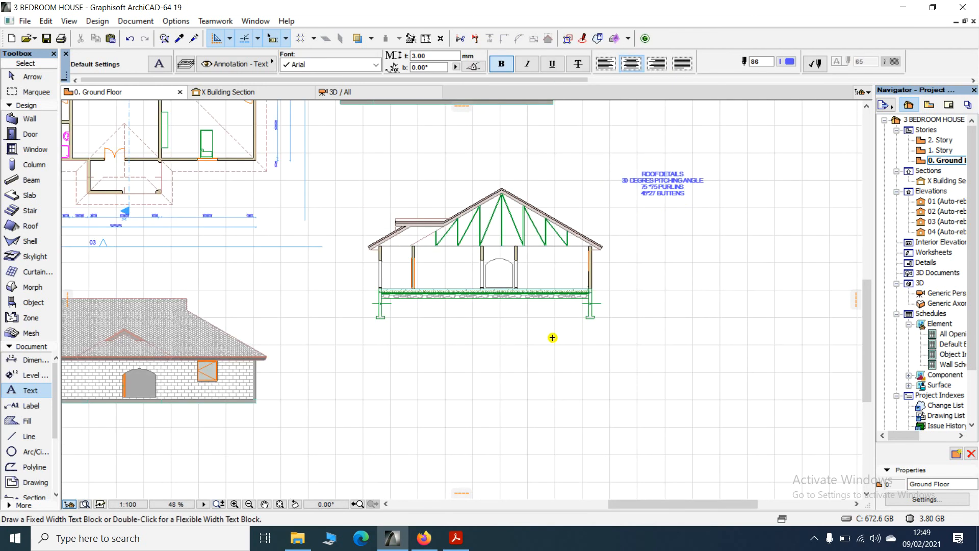
{"action": "scroll", "coordinate": [658, 207], "scroll_direction": "up", "scroll_amount": 5}
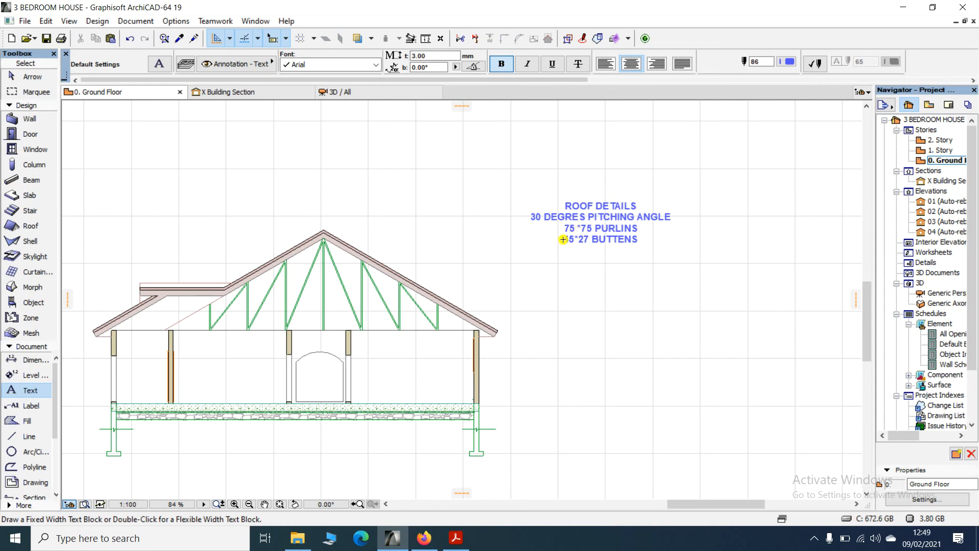
{"action": "scroll", "coordinate": [585, 208], "scroll_direction": "down", "scroll_amount": 3}
{"action": "scroll", "coordinate": [585, 225], "scroll_direction": "up", "scroll_amount": 6}
{"action": "double_click", "coordinate": [583, 223]}
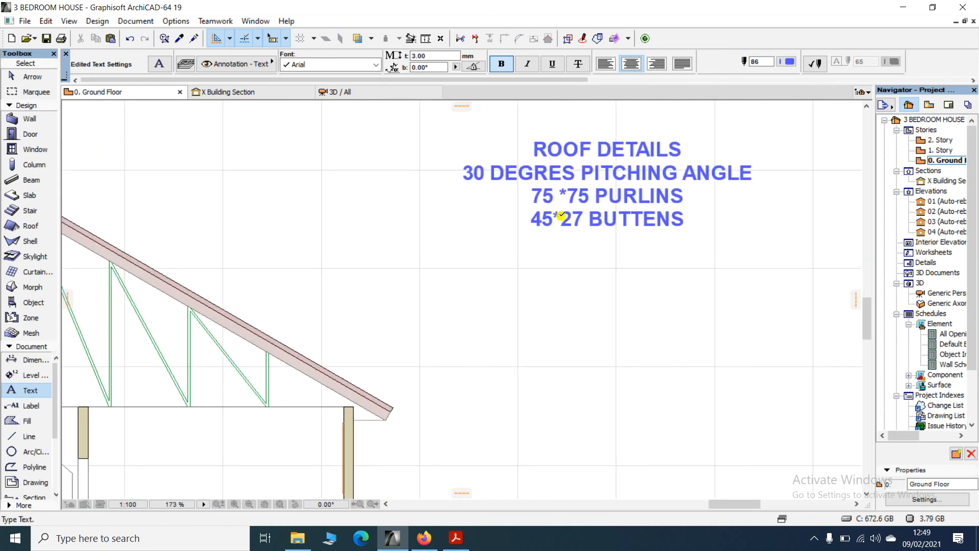
{"action": "left_click", "coordinate": [594, 245]}
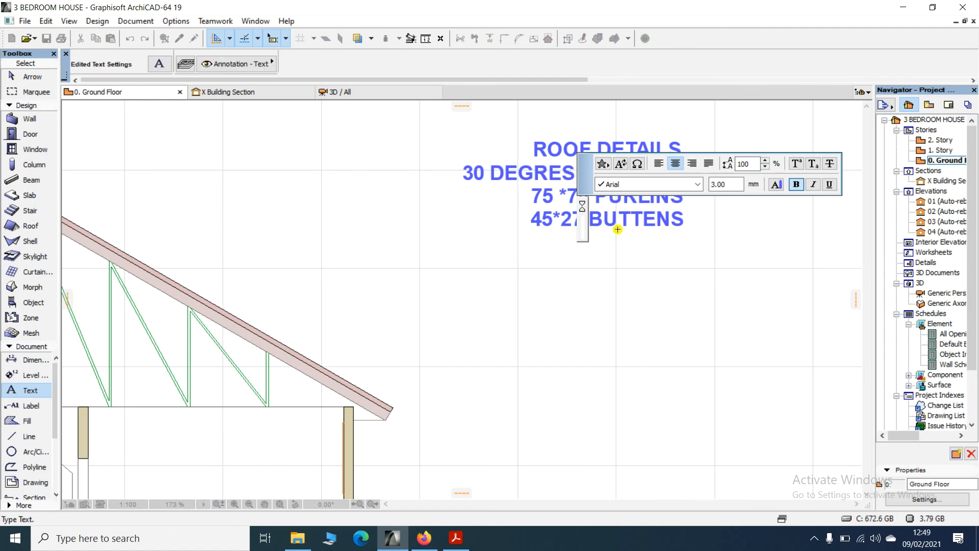
Change the size in the last line of the roof details note so it reads "45*75 BUTTENS".
{"action": "left_click", "coordinate": [41, 79]}
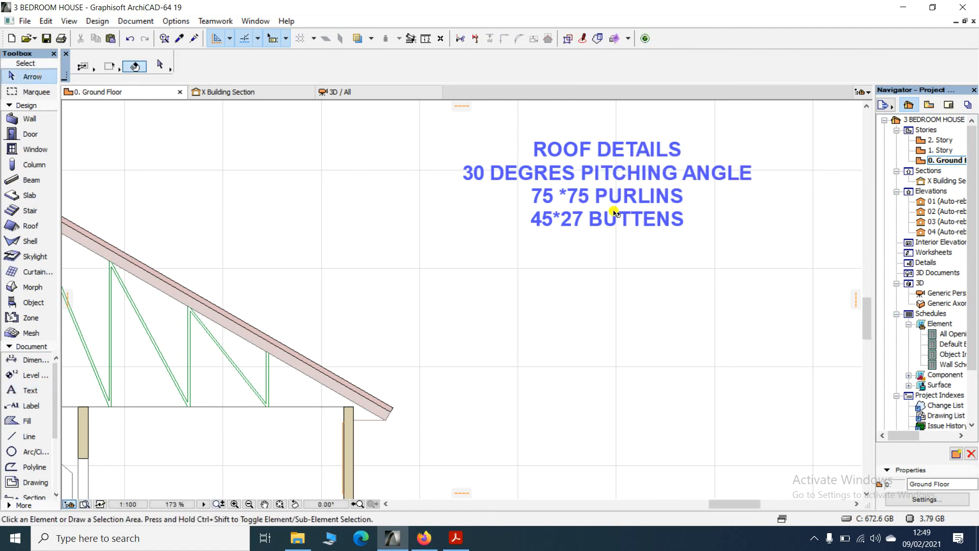
{"action": "left_click", "coordinate": [614, 211]}
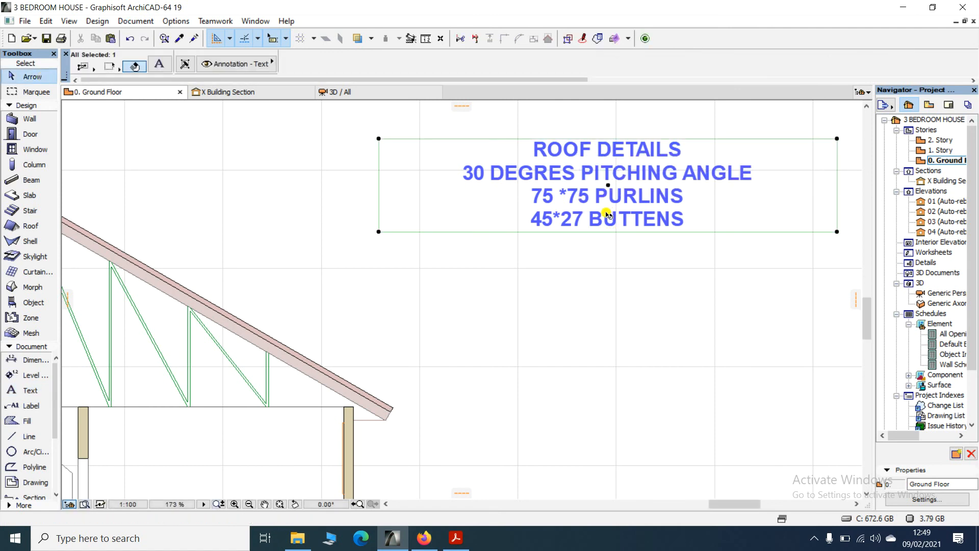
{"action": "double_click", "coordinate": [570, 223]}
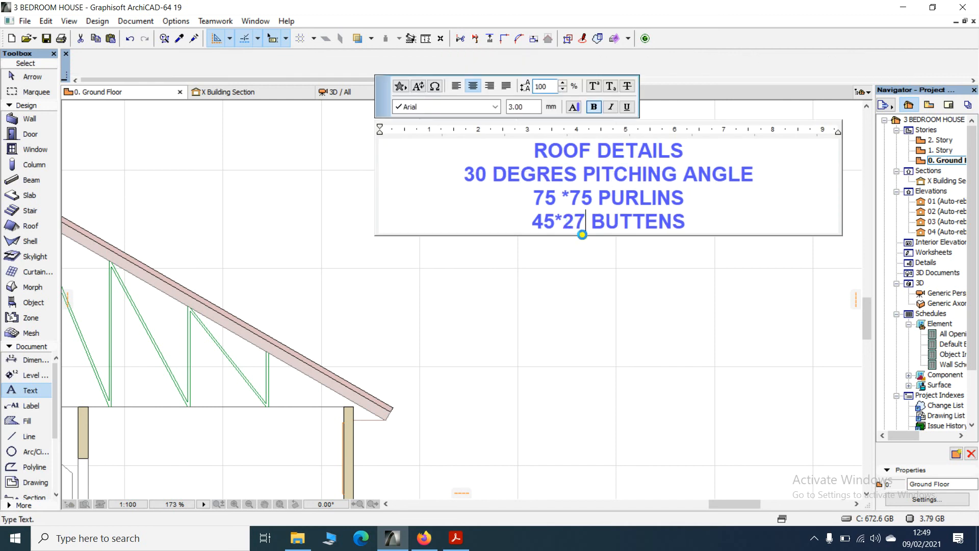
{"action": "key", "text": "BackSpace"}
{"action": "key", "text": "BackSpace"}
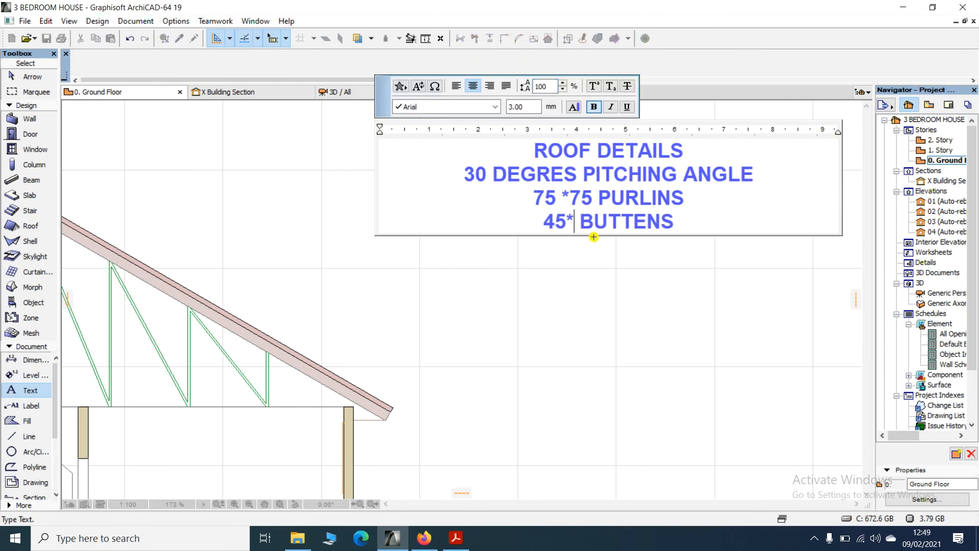
{"action": "type", "text": "75"}
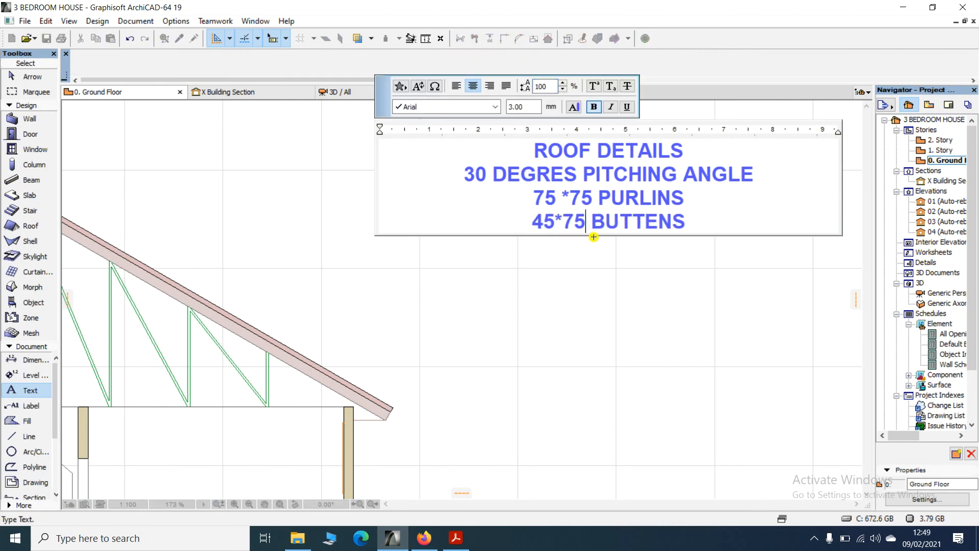
{"action": "left_click", "coordinate": [581, 276]}
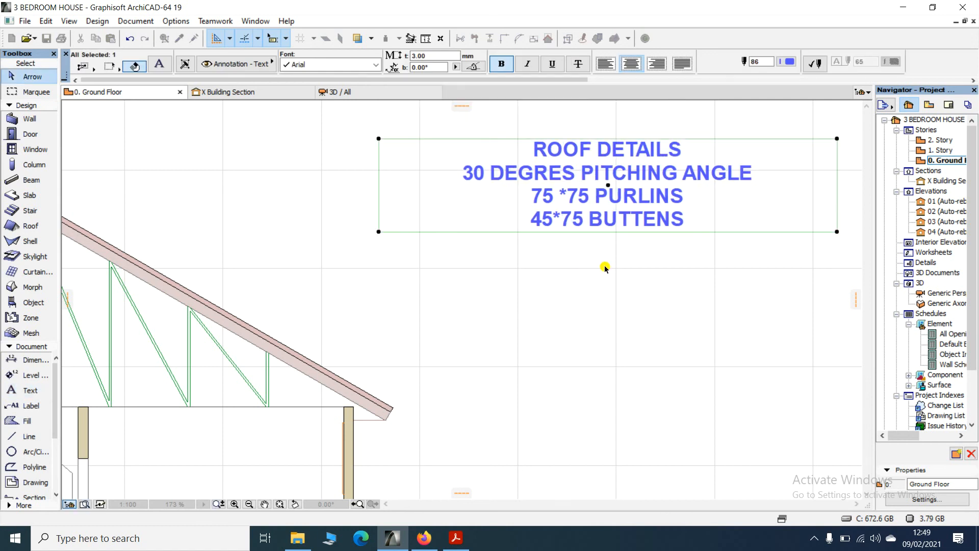
Draw a vertical leader line with an arrowhead at its start, from the right-hand roof slope straight up to the height of the roof note.
{"action": "scroll", "coordinate": [611, 266], "scroll_direction": "down", "scroll_amount": 3}
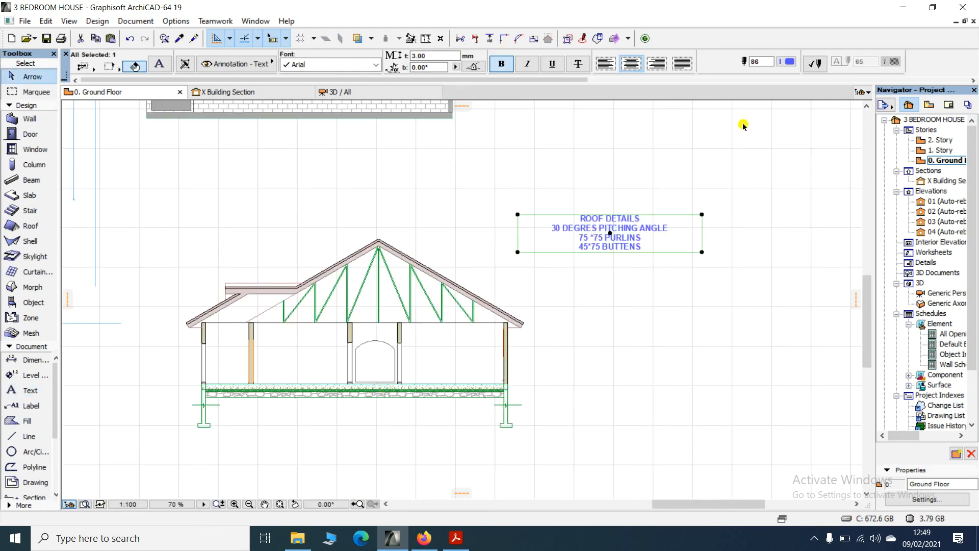
{"action": "left_click", "coordinate": [614, 105]}
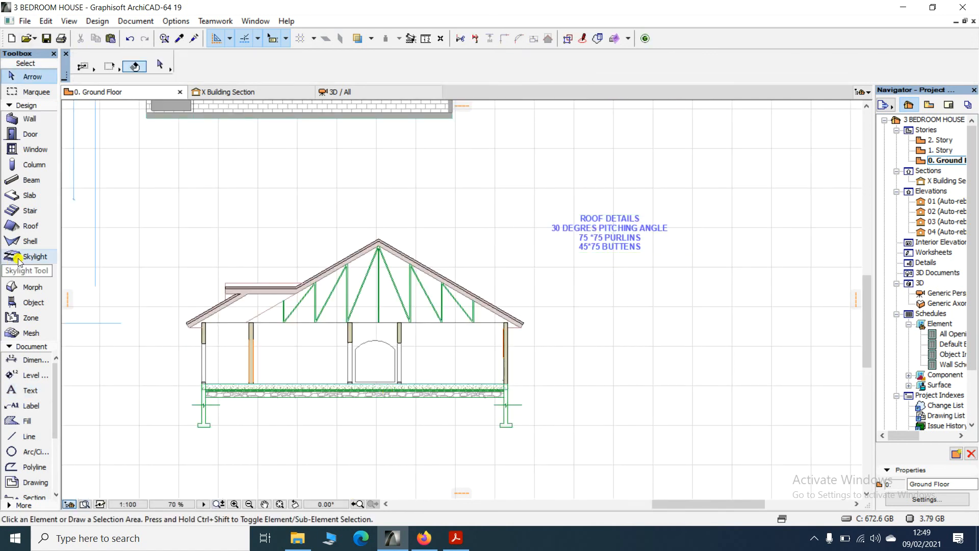
{"action": "left_click", "coordinate": [12, 436]}
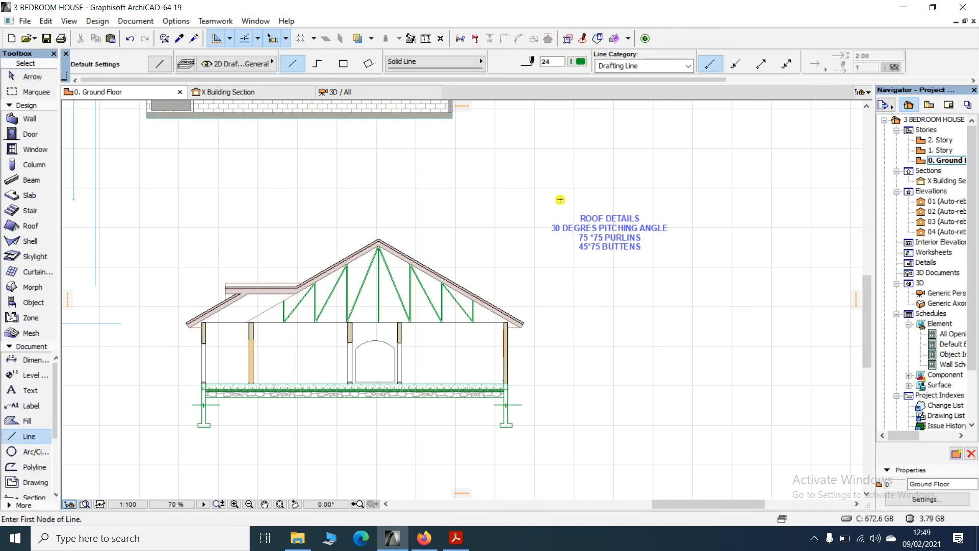
{"action": "left_click", "coordinate": [741, 62]}
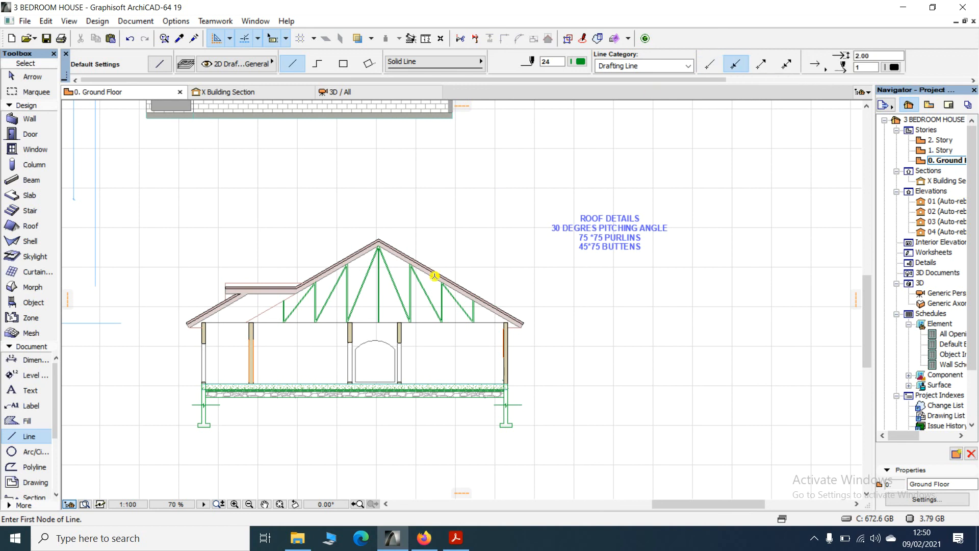
{"action": "scroll", "coordinate": [477, 293], "scroll_direction": "up", "scroll_amount": 2}
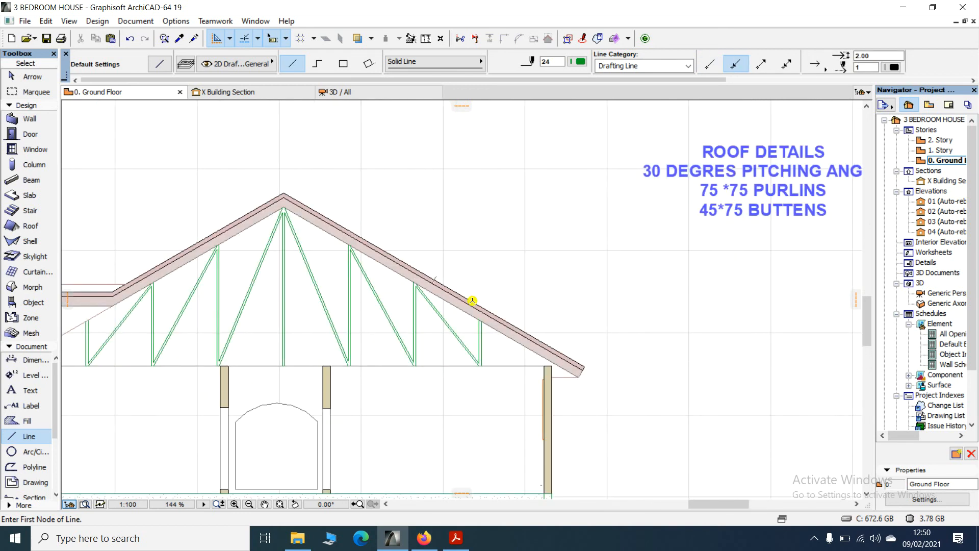
{"action": "left_click", "coordinate": [472, 301]}
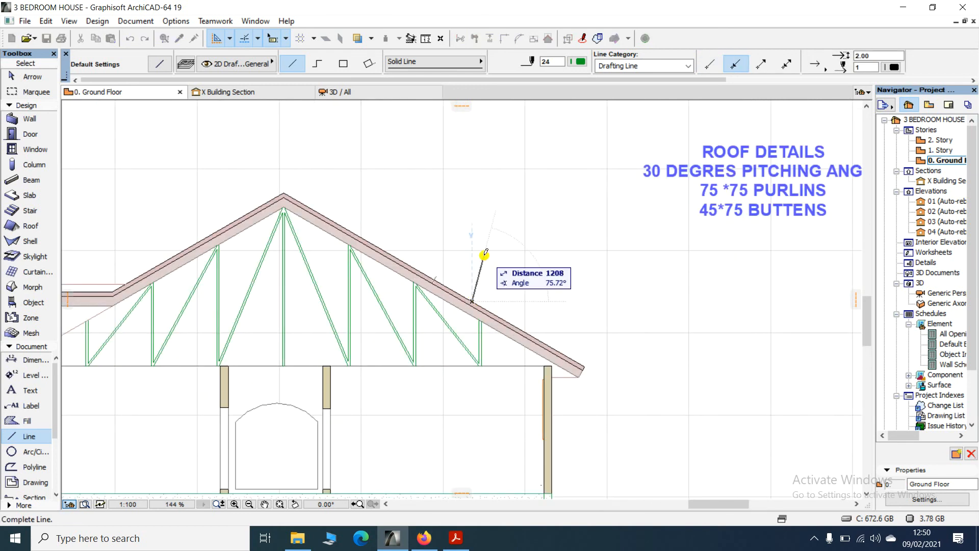
{"action": "left_click", "coordinate": [472, 195]}
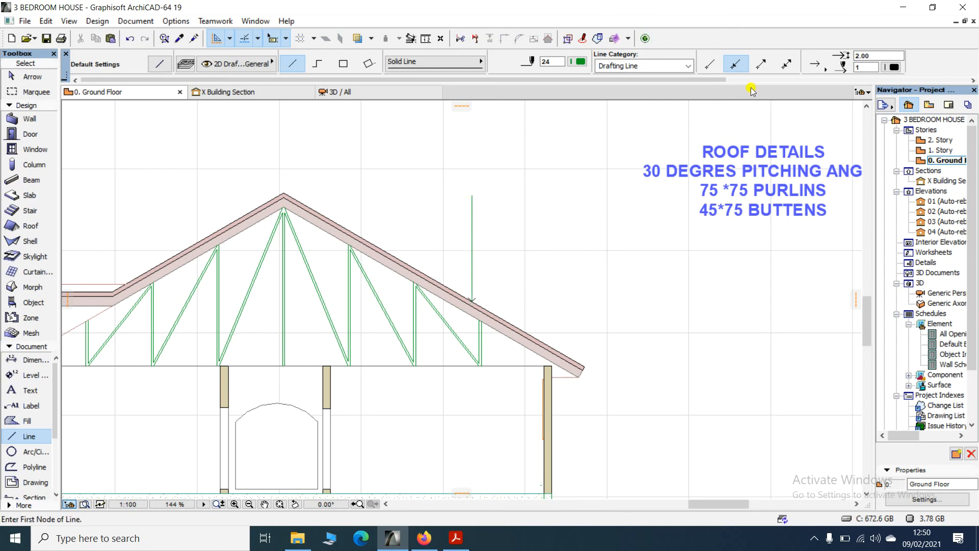
Draw a plain horizontal line without arrowhead from the upper end of the roof leader to the roof details note.
{"action": "left_click", "coordinate": [703, 64]}
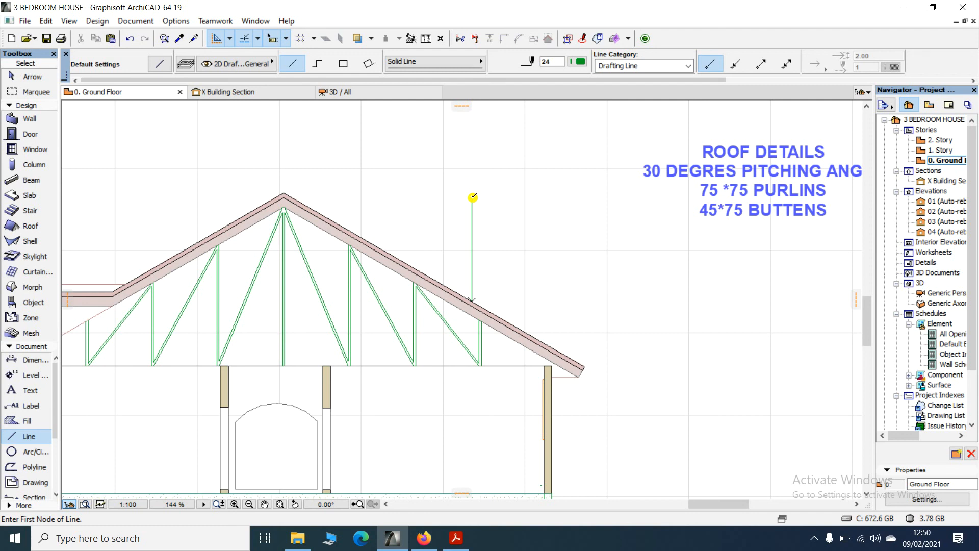
{"action": "left_click", "coordinate": [472, 195]}
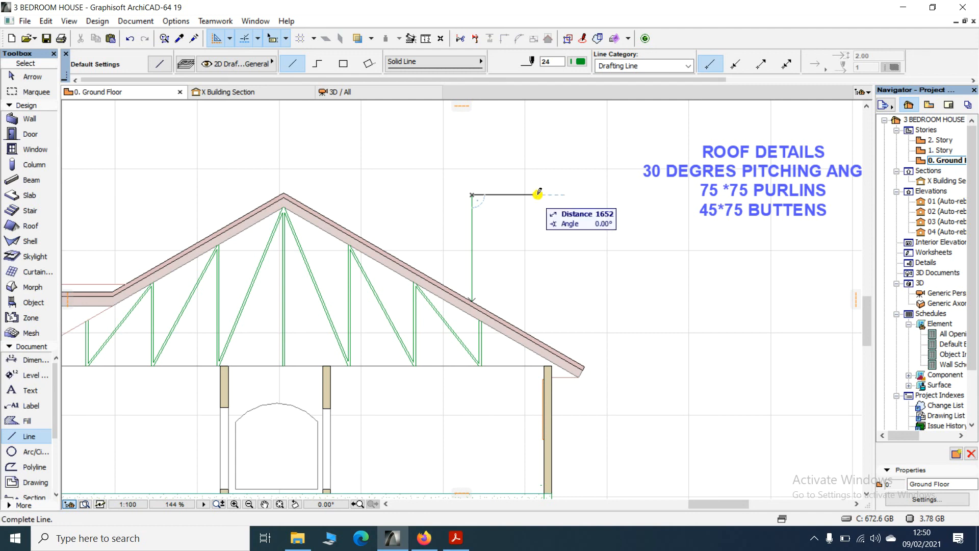
{"action": "left_click", "coordinate": [633, 195]}
{"action": "scroll", "coordinate": [568, 169], "scroll_direction": "down", "scroll_amount": 3}
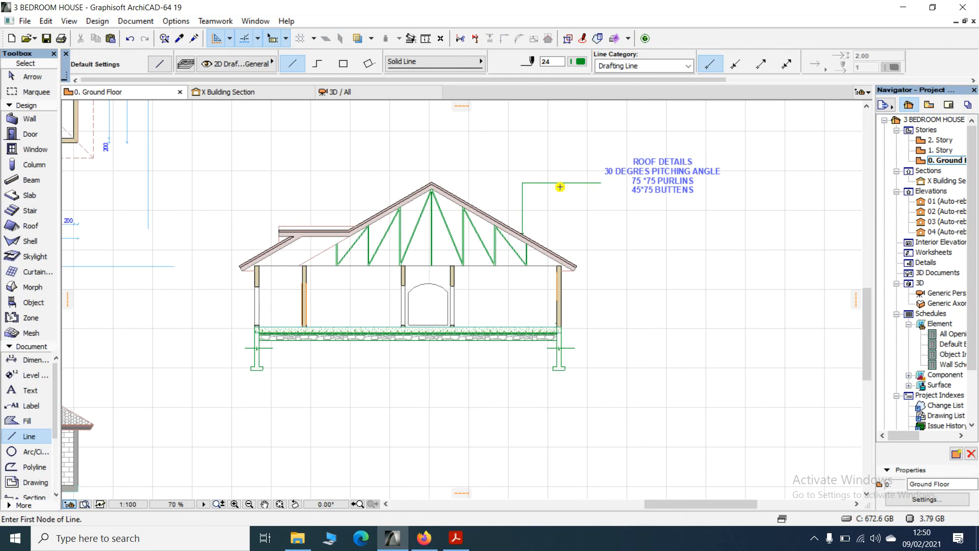
Place a text block below the section's foundation with the default text settings and enter the heading "FOUNDATION DETAILS", starting a new line below it.
{"action": "scroll", "coordinate": [408, 316], "scroll_direction": "down", "scroll_amount": 3}
{"action": "scroll", "coordinate": [423, 309], "scroll_direction": "up", "scroll_amount": 4}
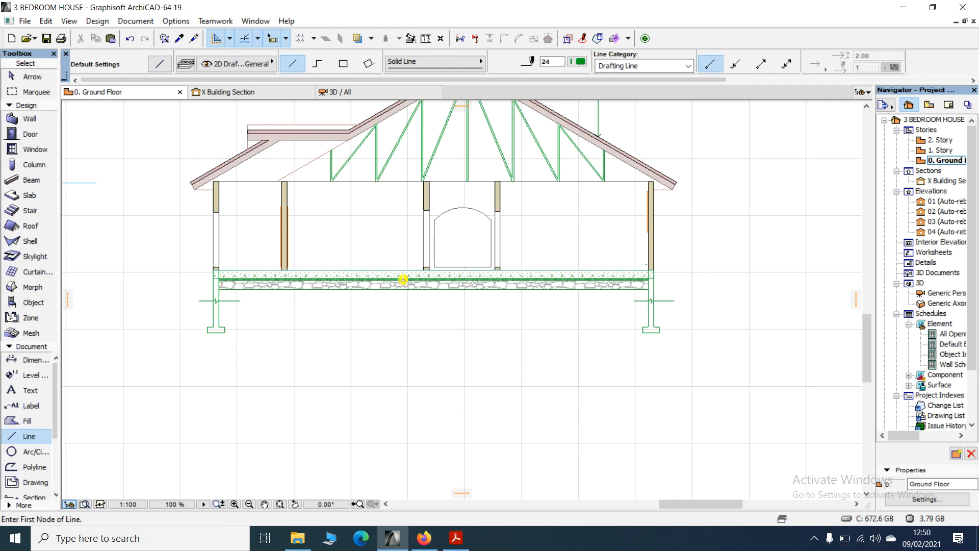
{"action": "scroll", "coordinate": [396, 273], "scroll_direction": "down", "scroll_amount": 2}
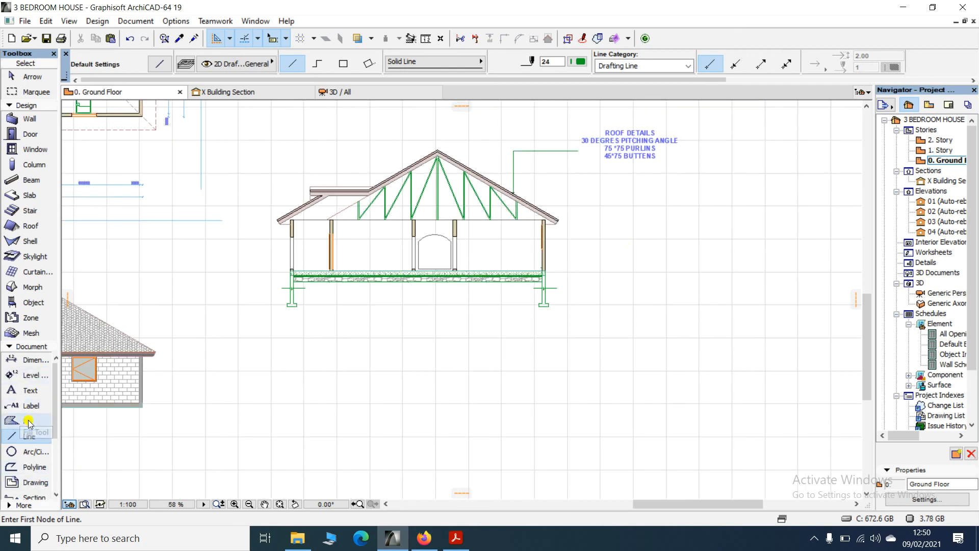
{"action": "left_click", "coordinate": [31, 392]}
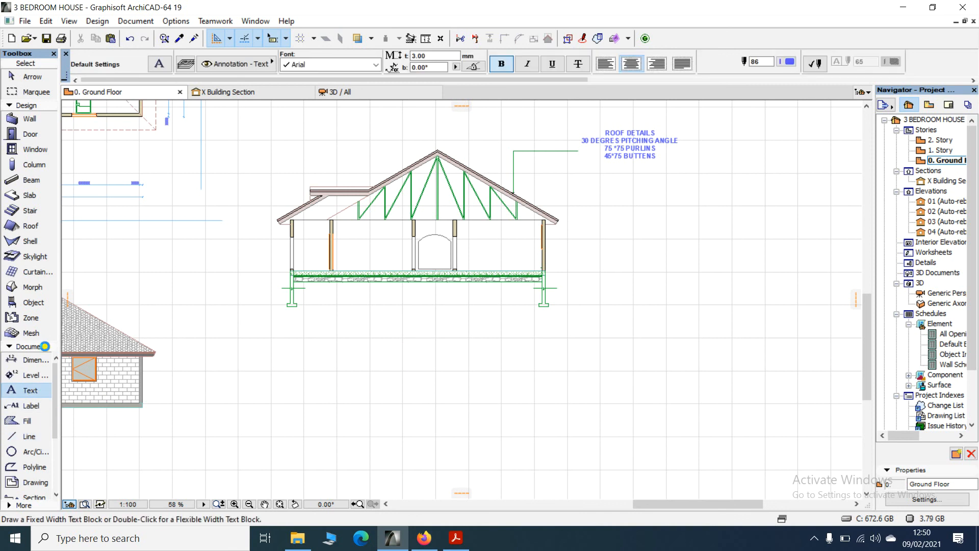
{"action": "double_click", "coordinate": [31, 390]}
{"action": "left_click", "coordinate": [592, 493]}
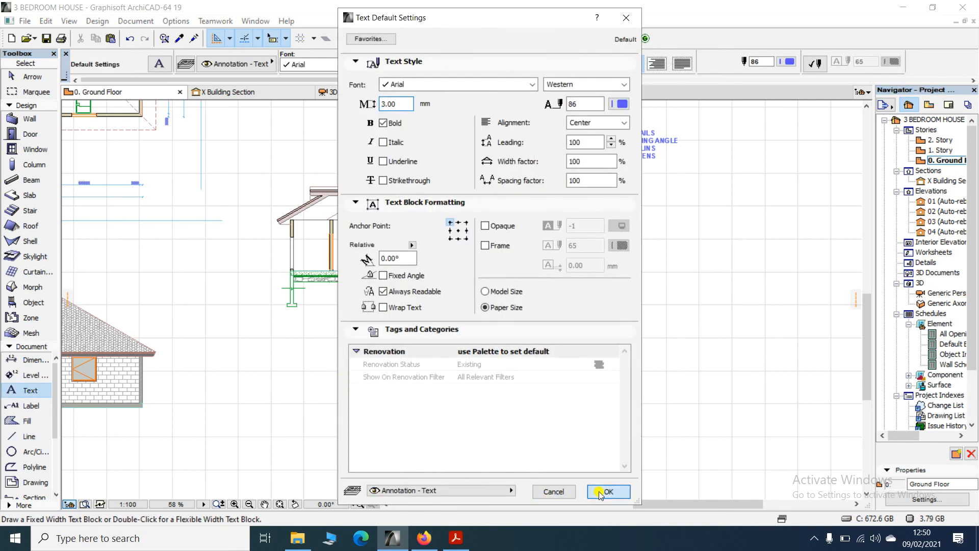
{"action": "left_click", "coordinate": [452, 330]}
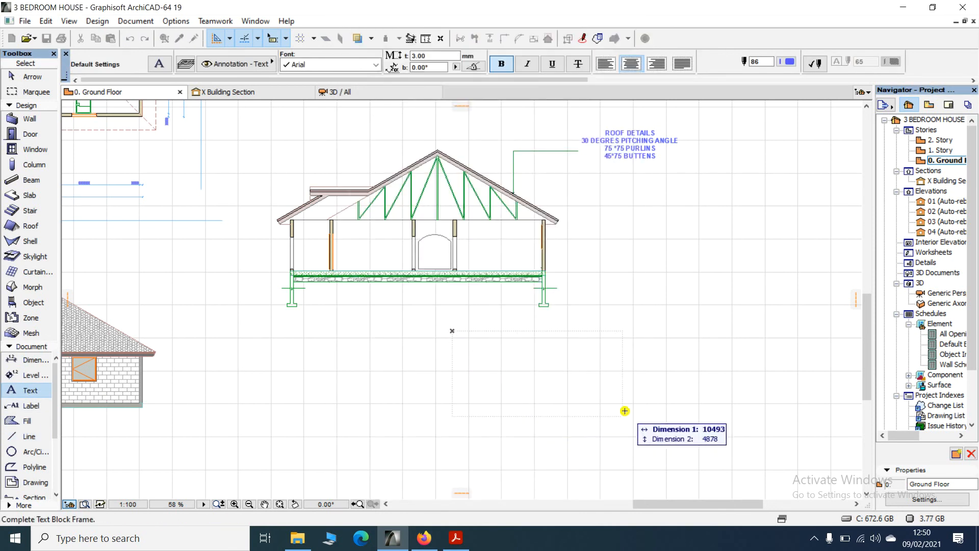
{"action": "left_click", "coordinate": [662, 432]}
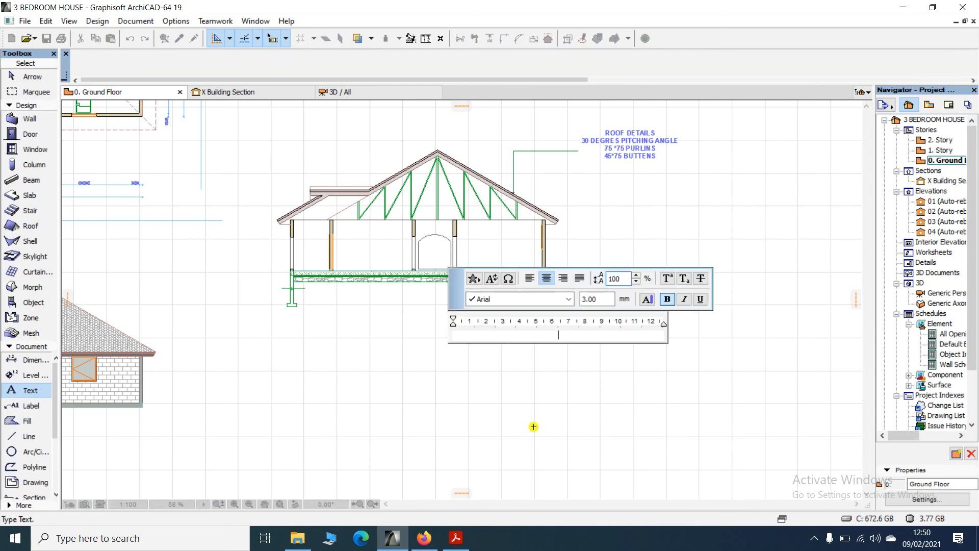
{"action": "type", "text": "FOUNDATION DET"}
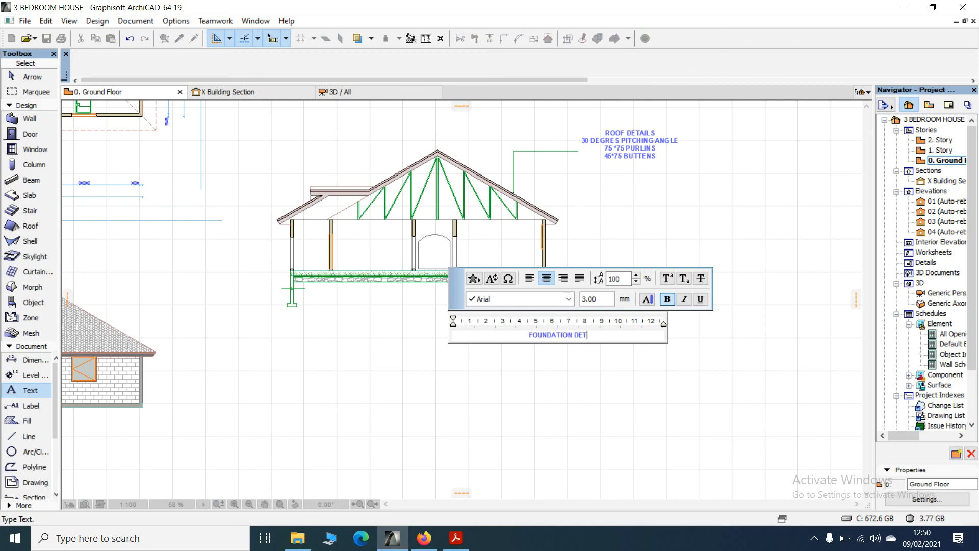
{"action": "type", "text": "AILS"}
{"action": "key", "text": "Return"}
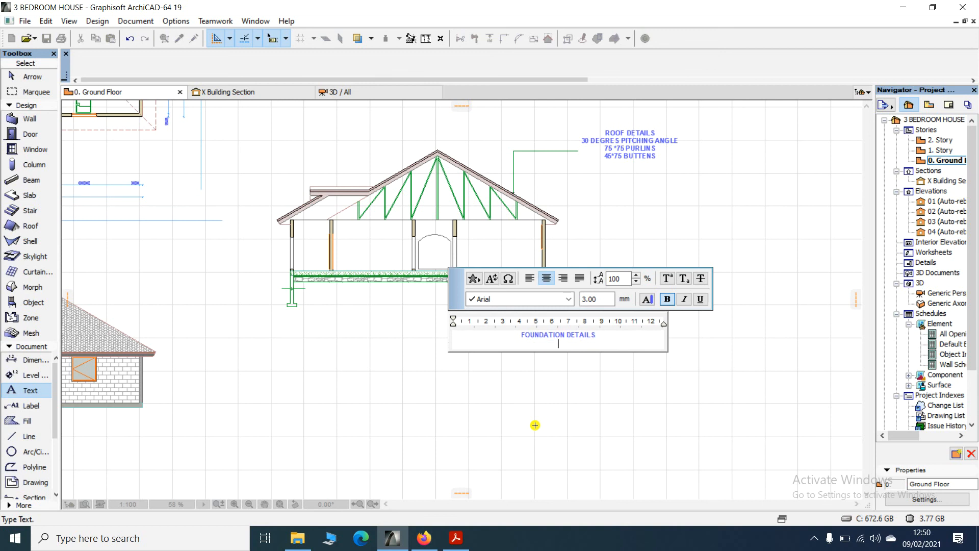
Add the lines "300 MM WELL COMPACTED HARCORE" and "50 MM GRAVEL" to the foundation note and start another line.
{"action": "type", "text": "300 MM WELL COMPAC"}
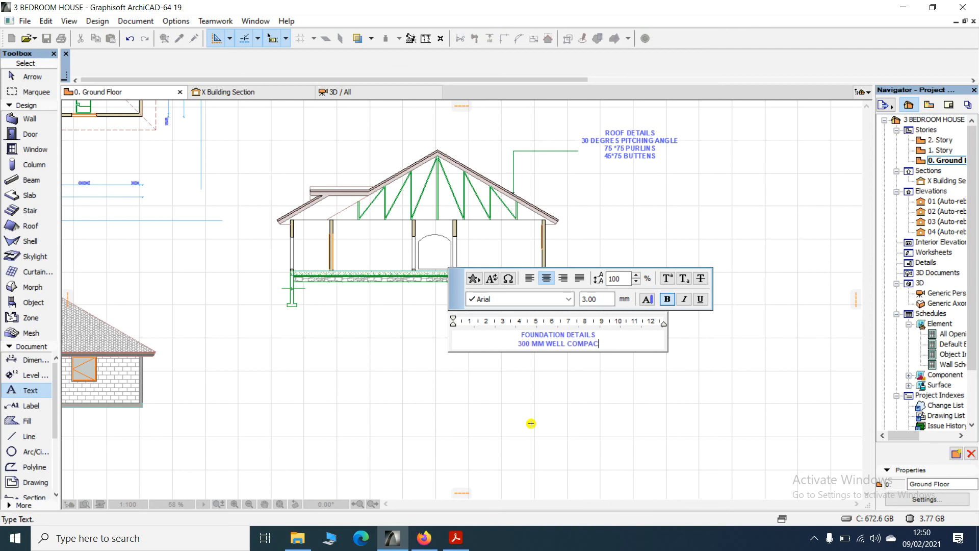
{"action": "type", "text": "TED HARCORE"}
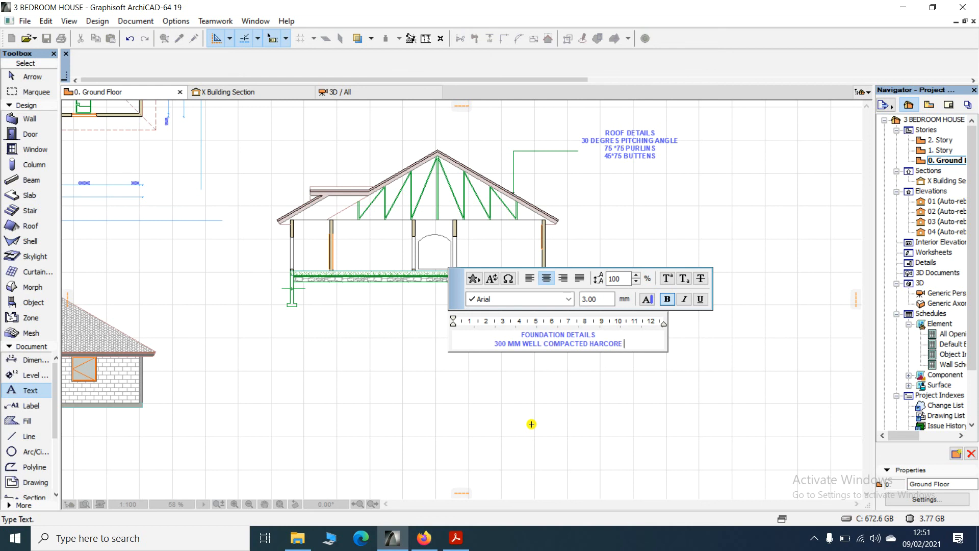
{"action": "key", "text": "Return"}
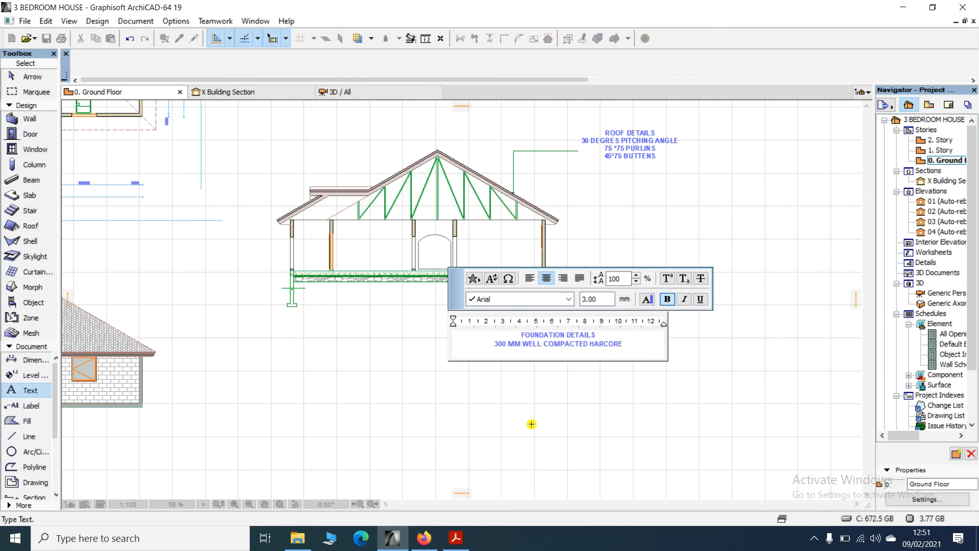
{"action": "type", "text": "50 MM GRAC"}
{"action": "key", "text": "BackSpace"}
{"action": "type", "text": "VEL"}
{"action": "key", "text": "Return"}
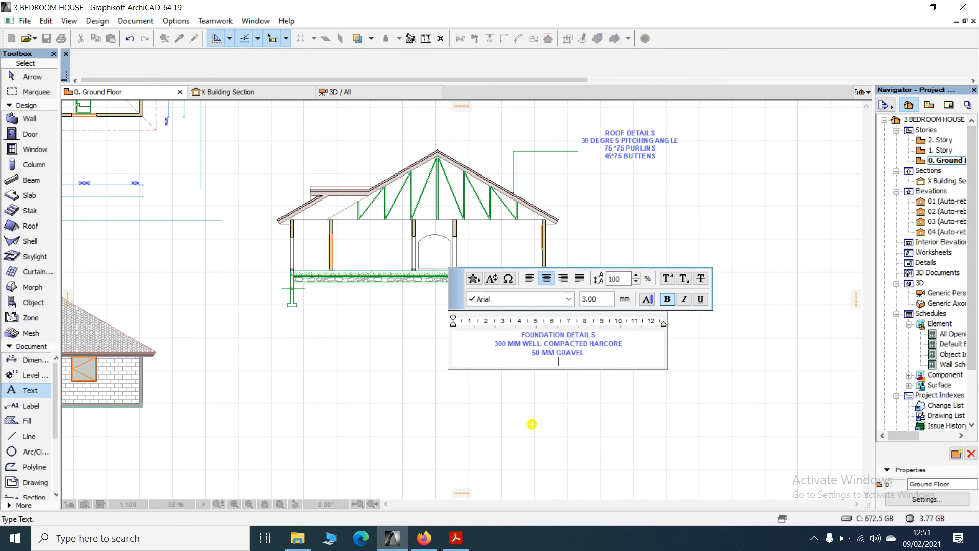
Enter "GAUGE 500 DPC" as the last line of the foundation note and finish the text block.
{"action": "type", "text": "GAUGE 500"}
{"action": "type", "text": "DPC"}
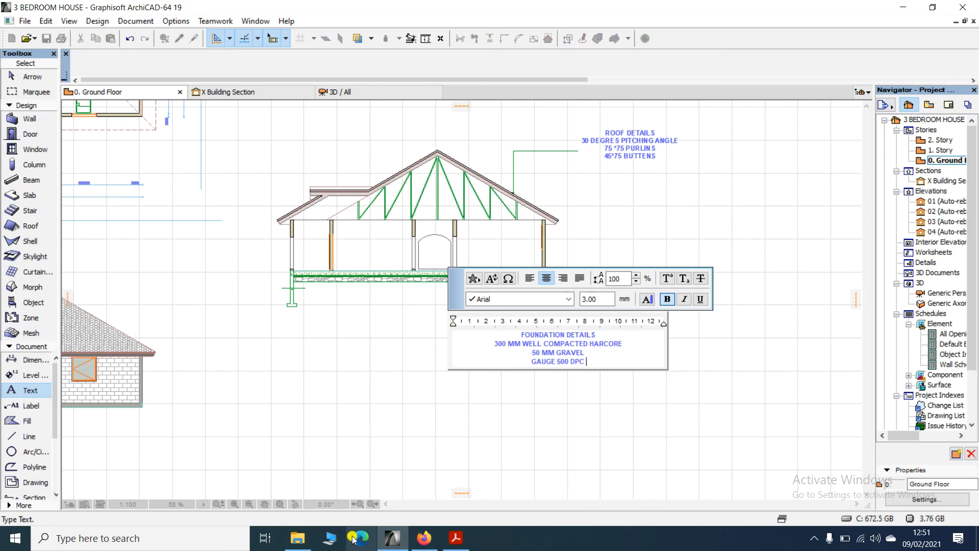
{"action": "left_click", "coordinate": [378, 364]}
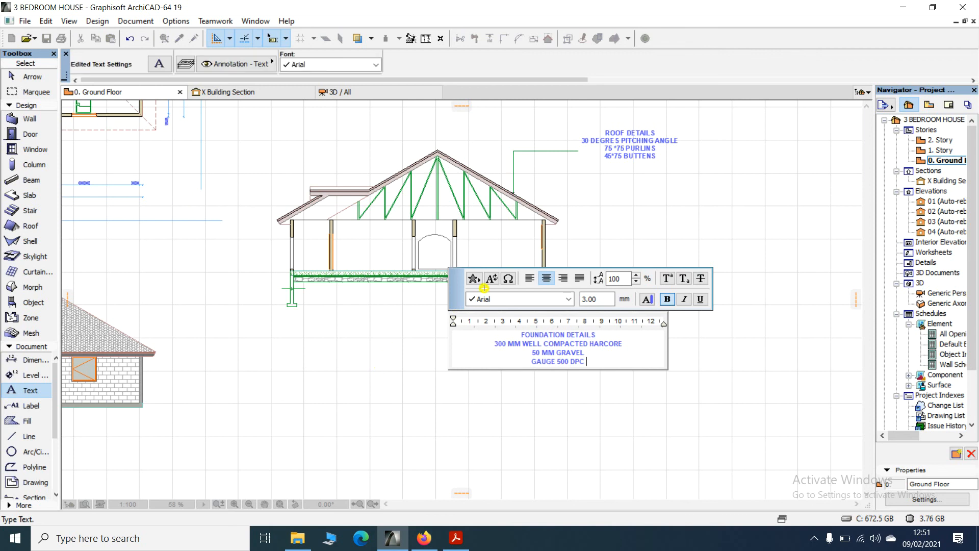
{"action": "scroll", "coordinate": [567, 356], "scroll_direction": "up", "scroll_amount": 2}
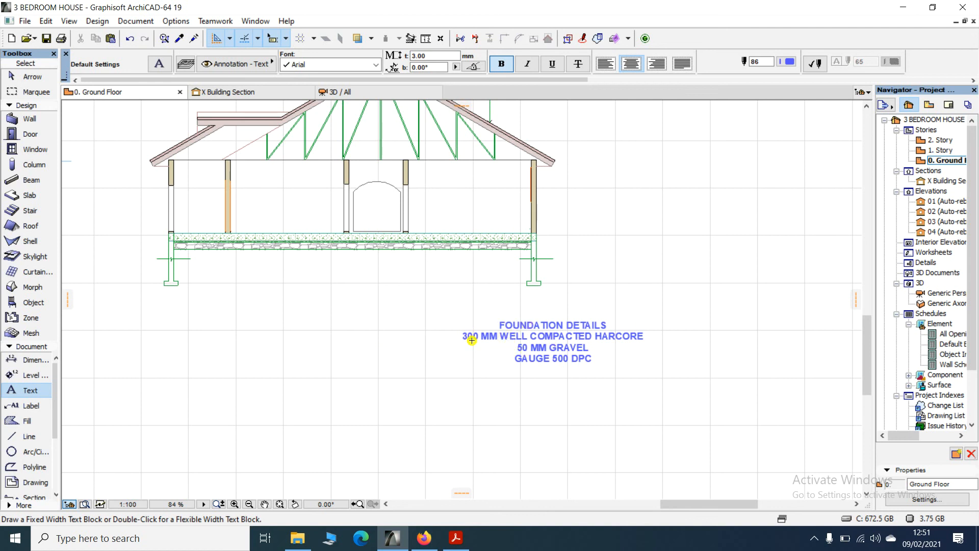
Draw a vertical leader line with an arrowhead at its start, from the underside of the hardcore layer down to the foundation note's height.
{"action": "scroll", "coordinate": [435, 330], "scroll_direction": "down", "scroll_amount": 3}
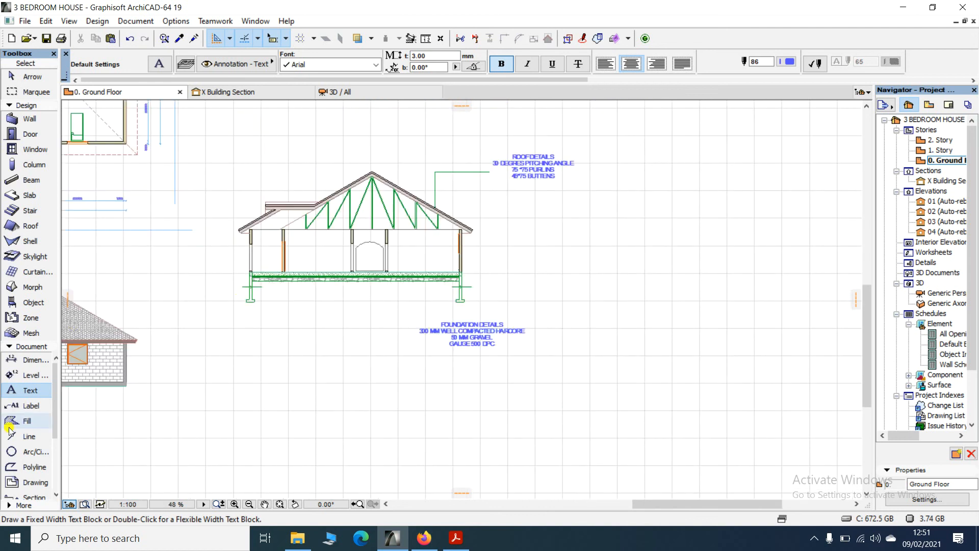
{"action": "left_click", "coordinate": [29, 436]}
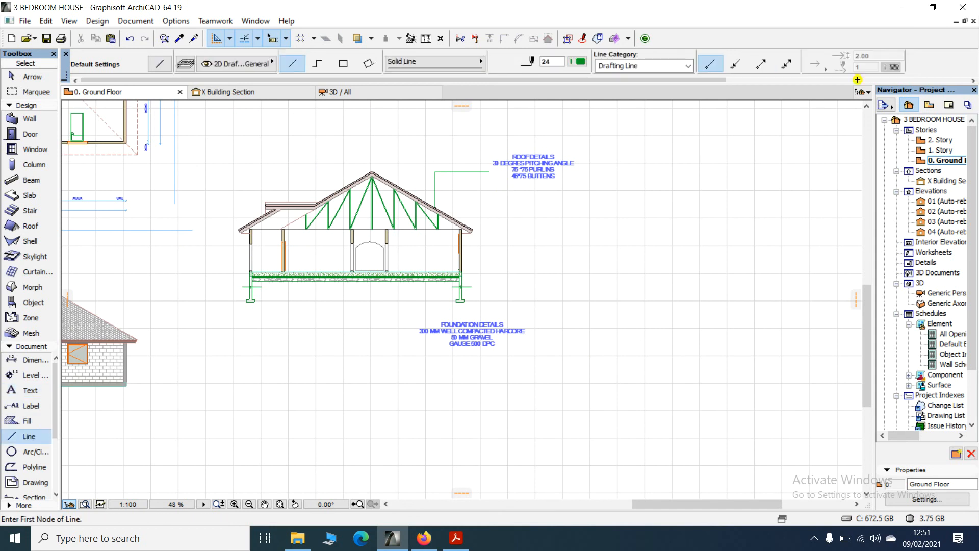
{"action": "left_click", "coordinate": [735, 63]}
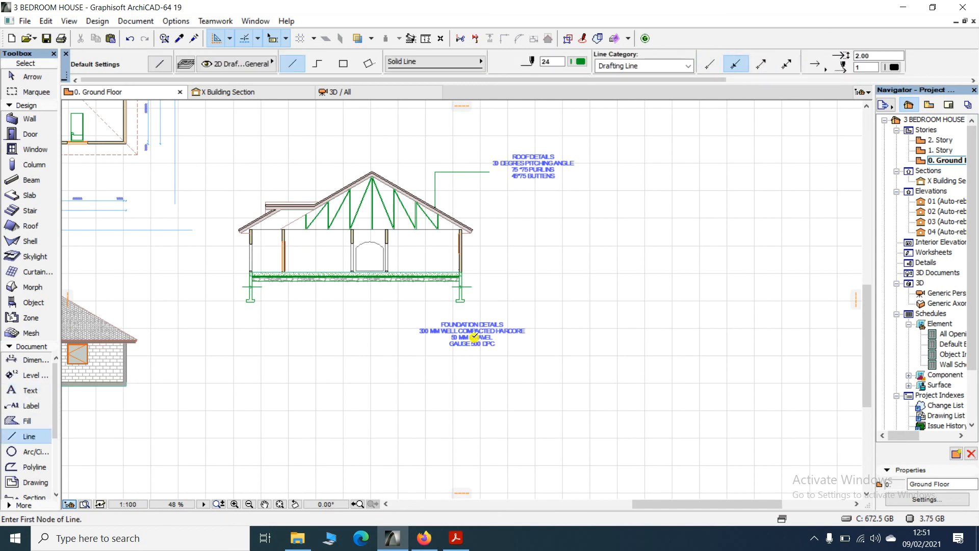
{"action": "scroll", "coordinate": [359, 281], "scroll_direction": "up", "scroll_amount": 6}
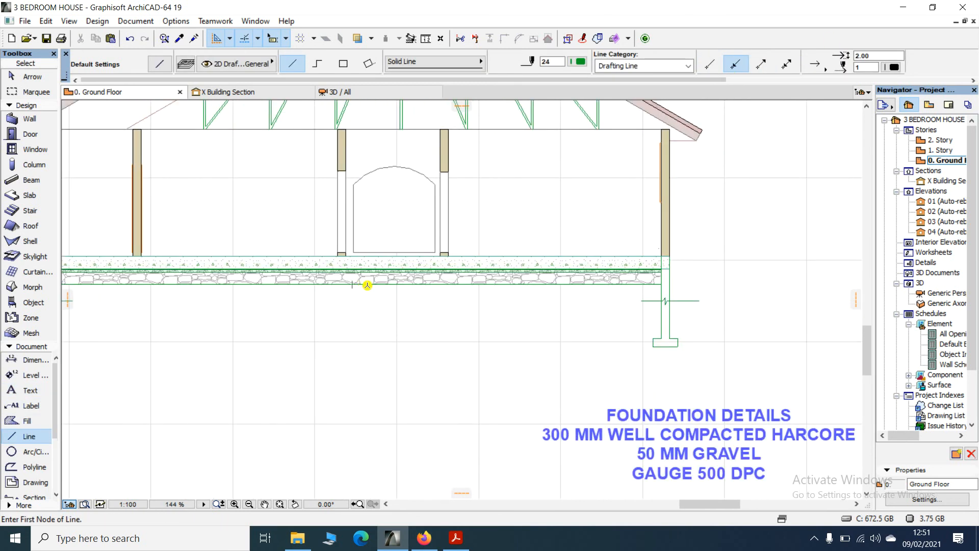
{"action": "left_click", "coordinate": [366, 284]}
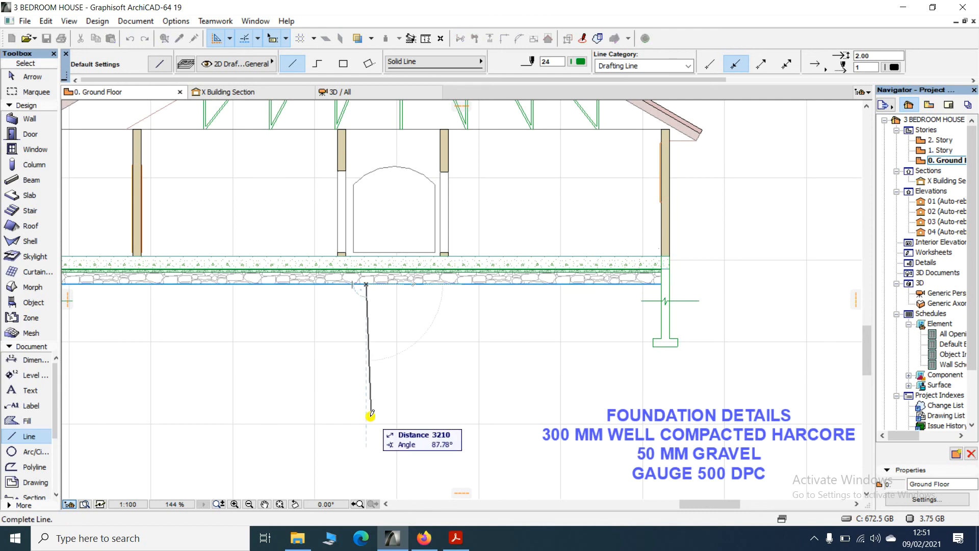
{"action": "left_click", "coordinate": [366, 431]}
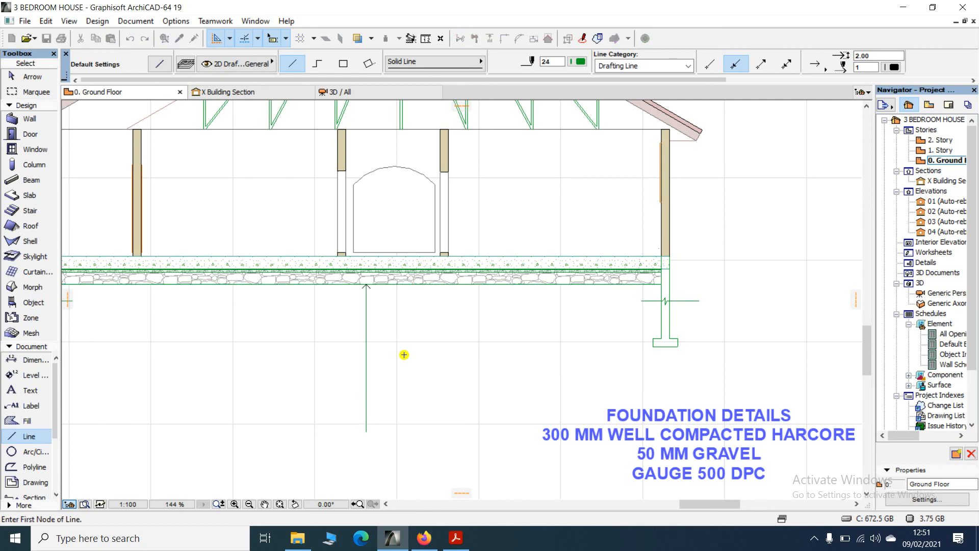
Draw a plain horizontal line without arrowhead from the lower end of the foundation leader to the foundation details note.
{"action": "left_click", "coordinate": [716, 66]}
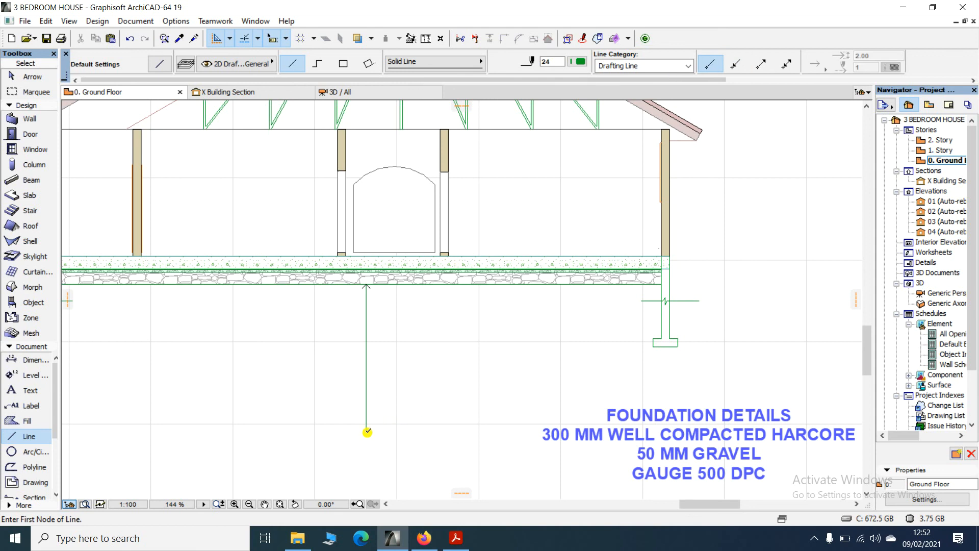
{"action": "left_click", "coordinate": [367, 431]}
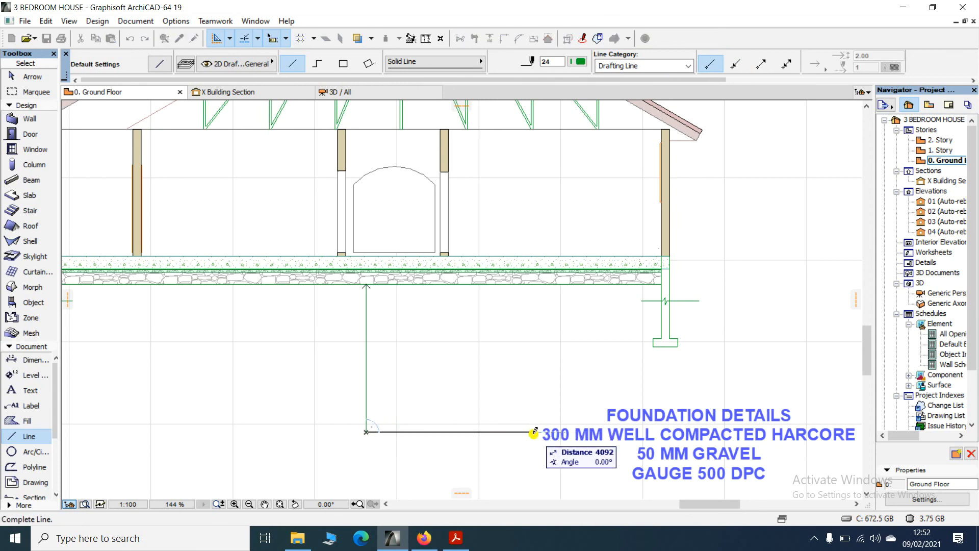
{"action": "left_click", "coordinate": [506, 425]}
{"action": "scroll", "coordinate": [430, 313], "scroll_direction": "down", "scroll_amount": 4}
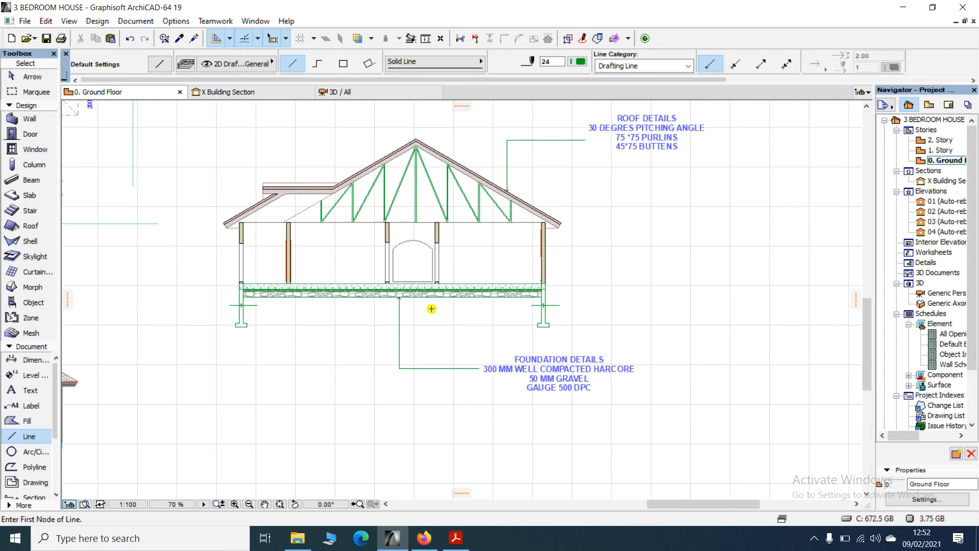
{"action": "scroll", "coordinate": [448, 329], "scroll_direction": "down", "scroll_amount": 1}
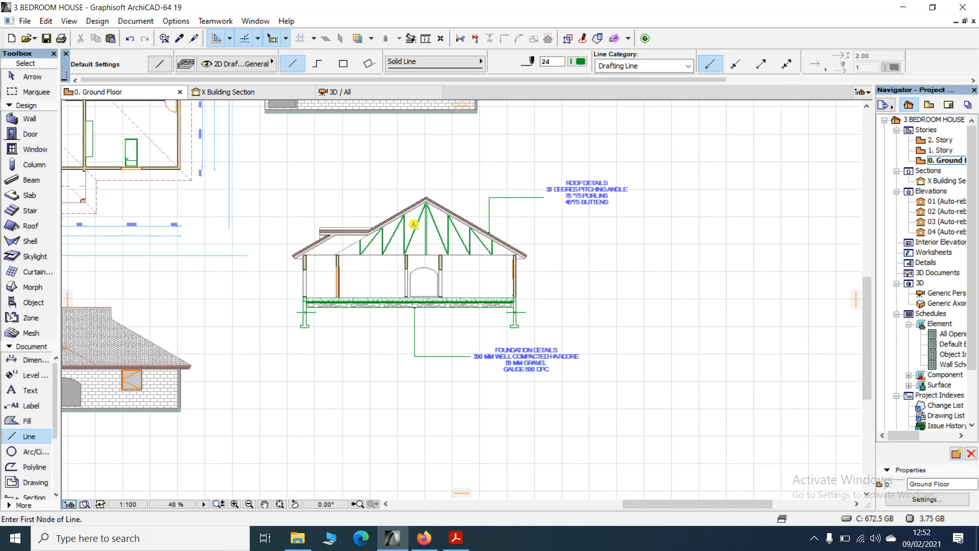
{"action": "scroll", "coordinate": [414, 226], "scroll_direction": "up", "scroll_amount": 1}
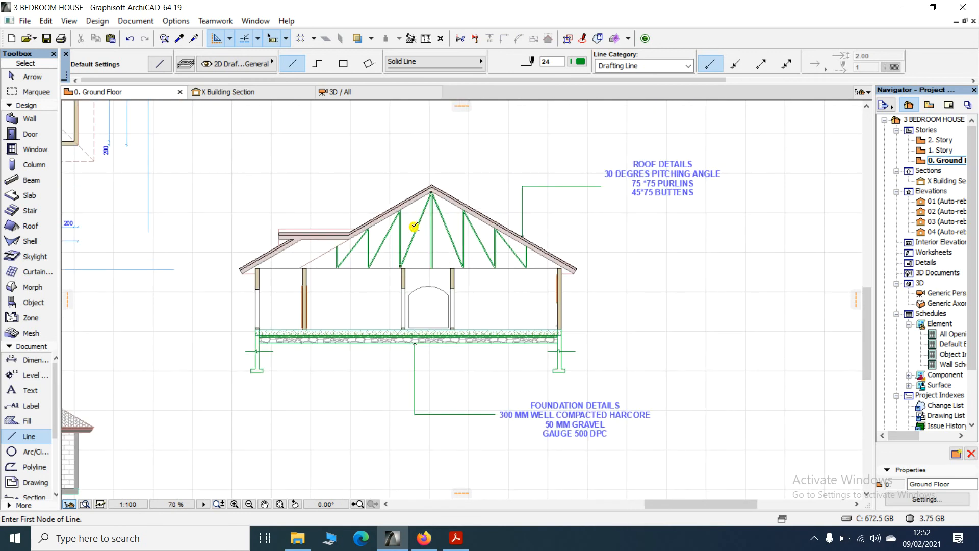